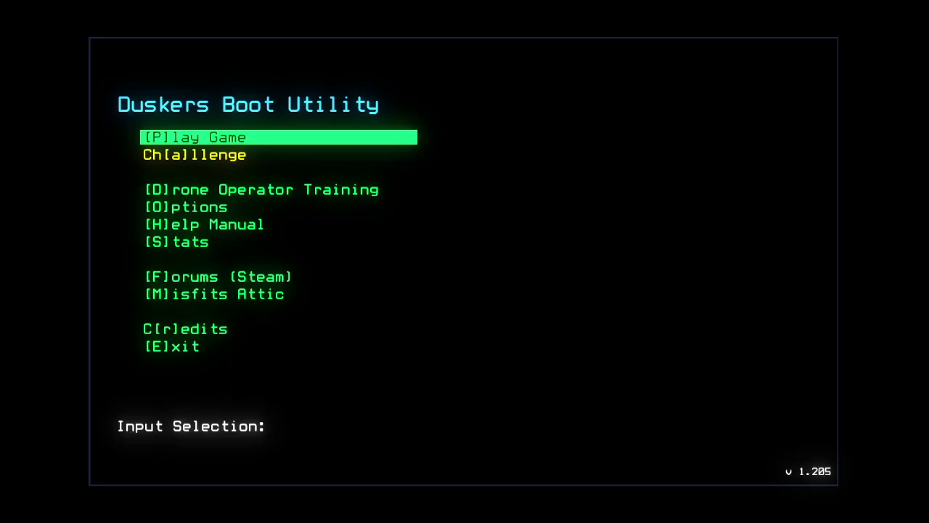
- Enable the FPV Drone Camera in the graphical options and return to the main menu
key("o")
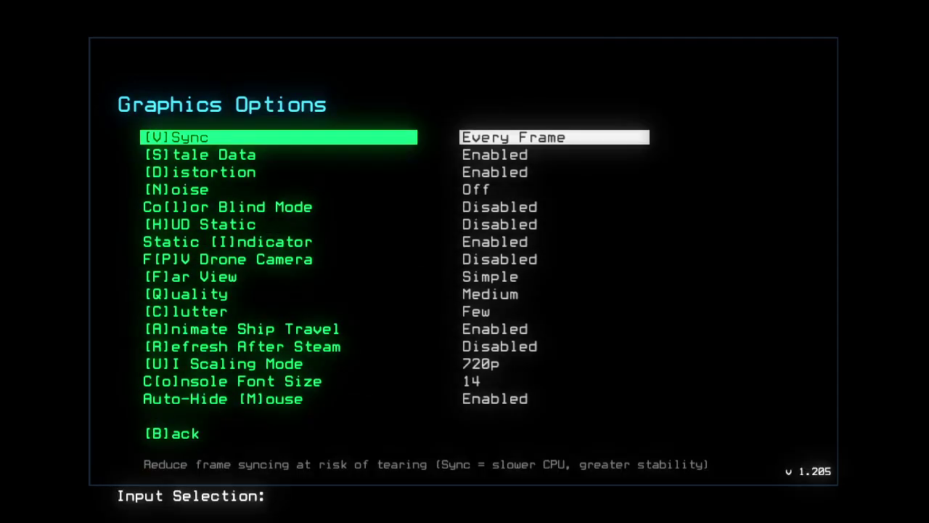
key("p")
key("b")
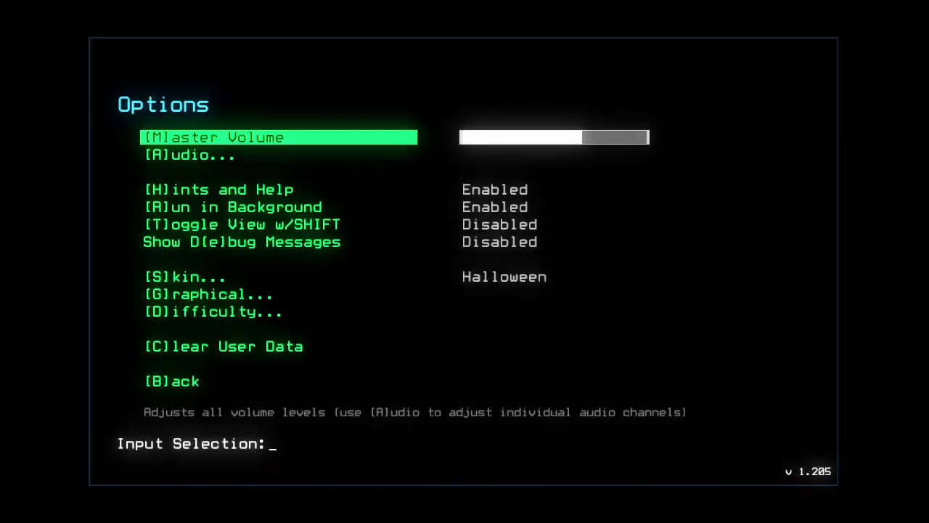
key("b")
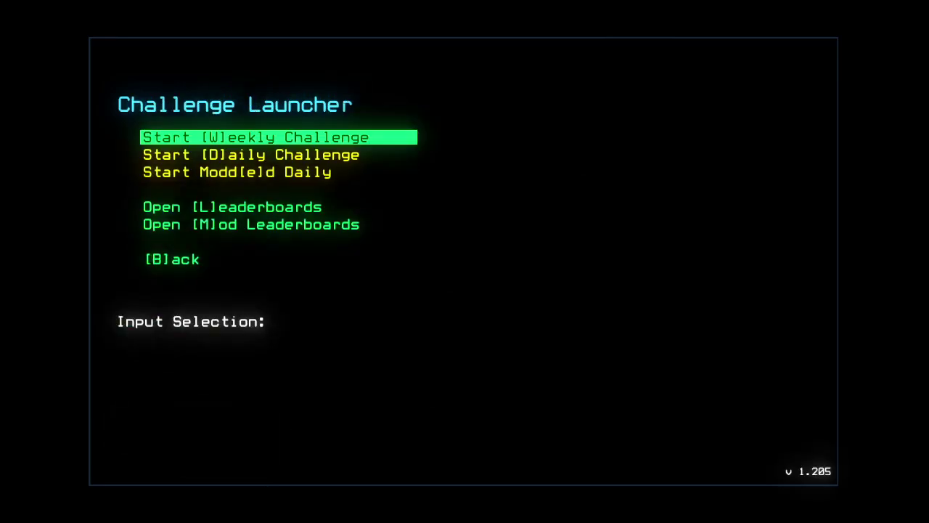
key("l")
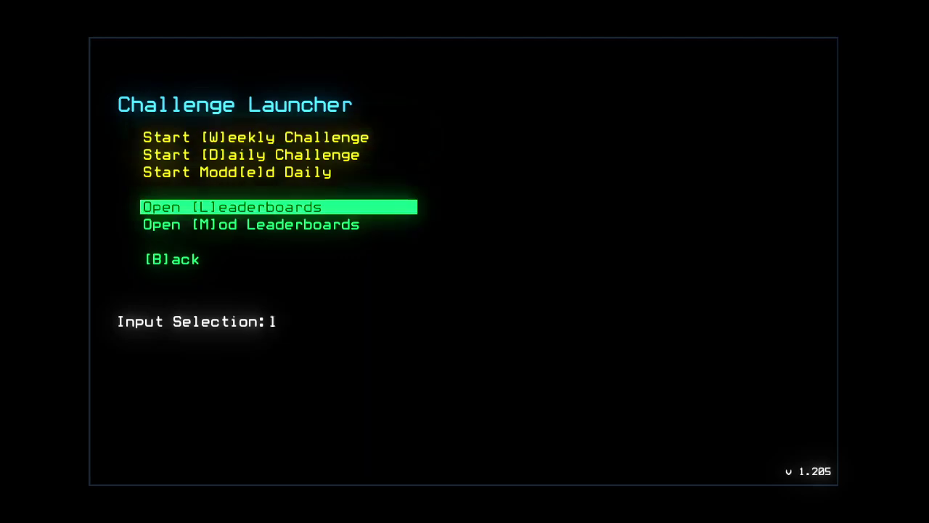
key("Left")
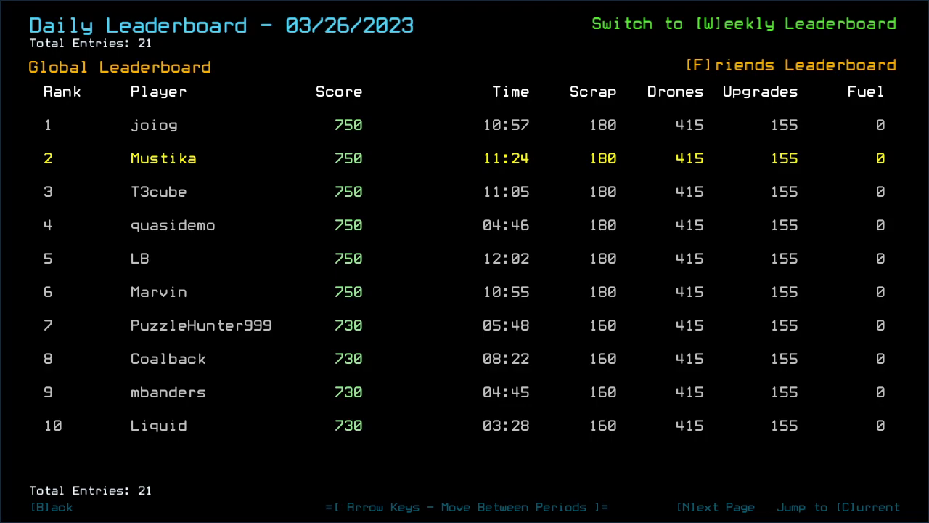
key("n")
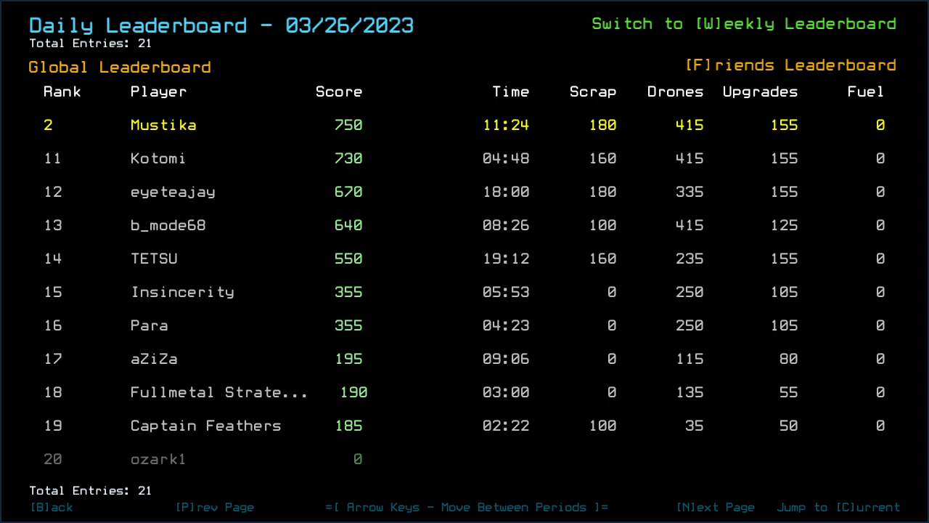
key("p")
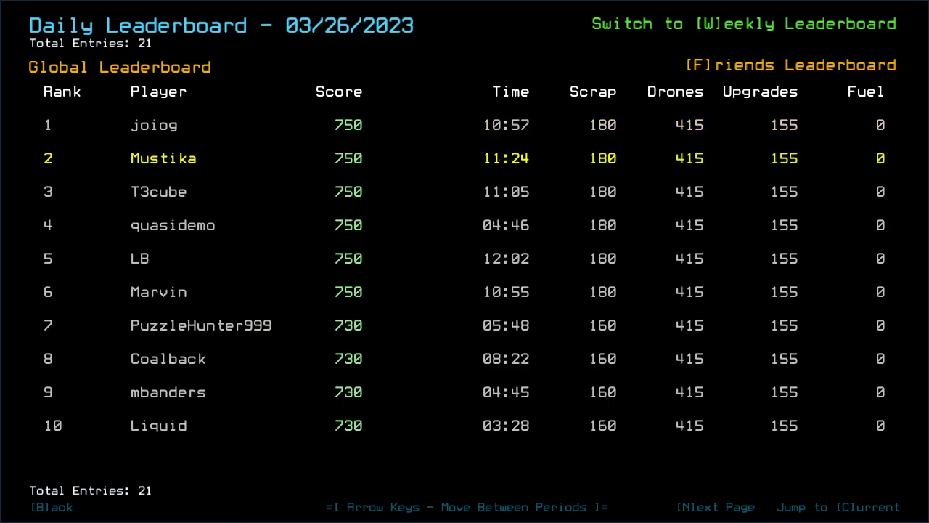
key("n")
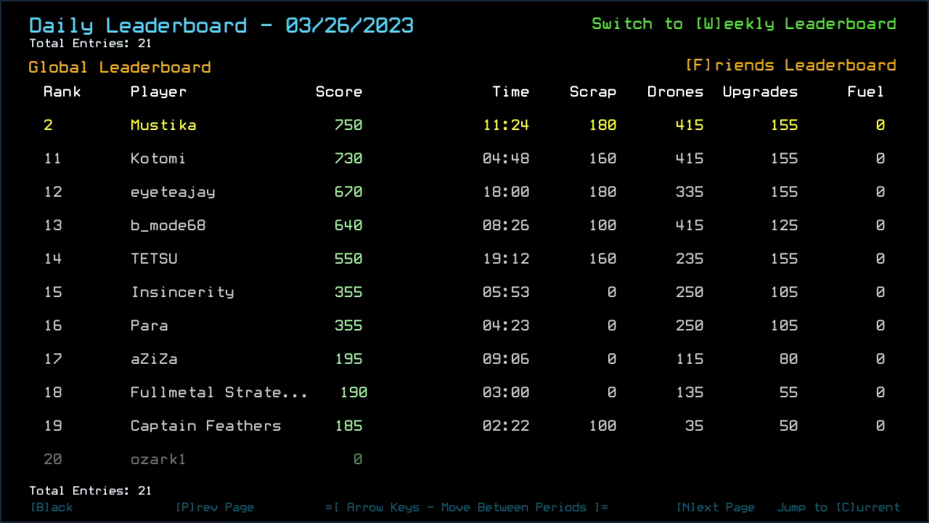
key("n")
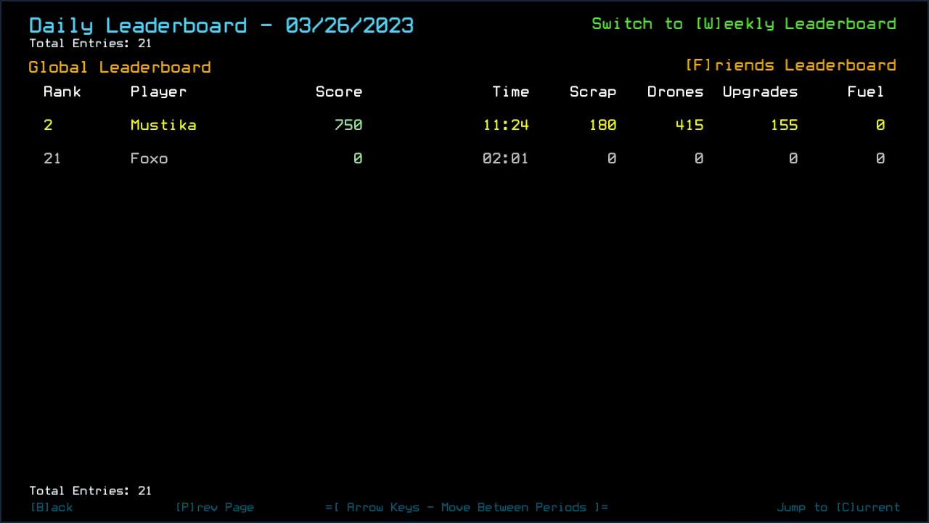
key("f")
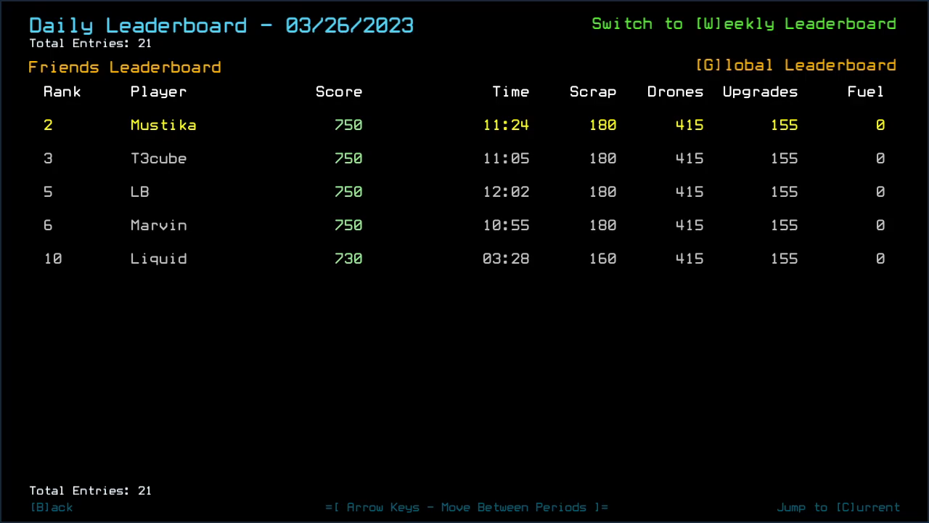
key("b")
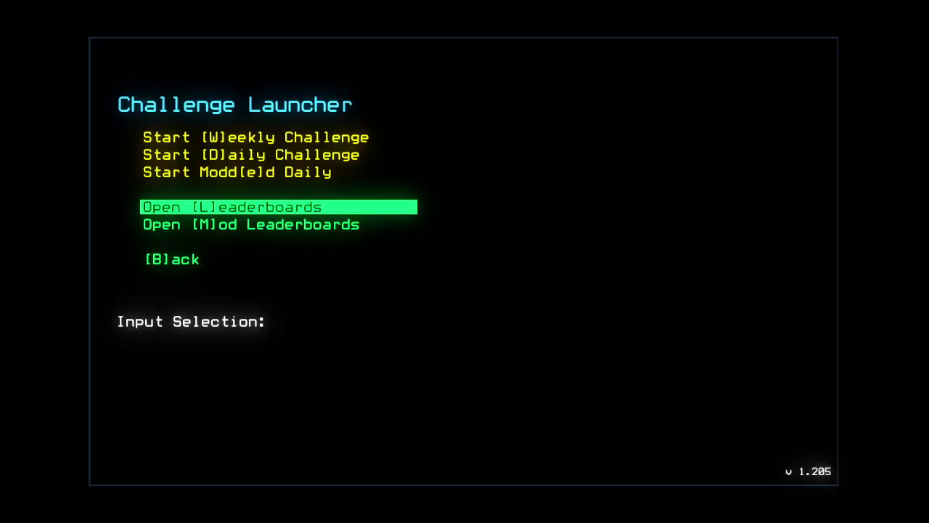
key("m")
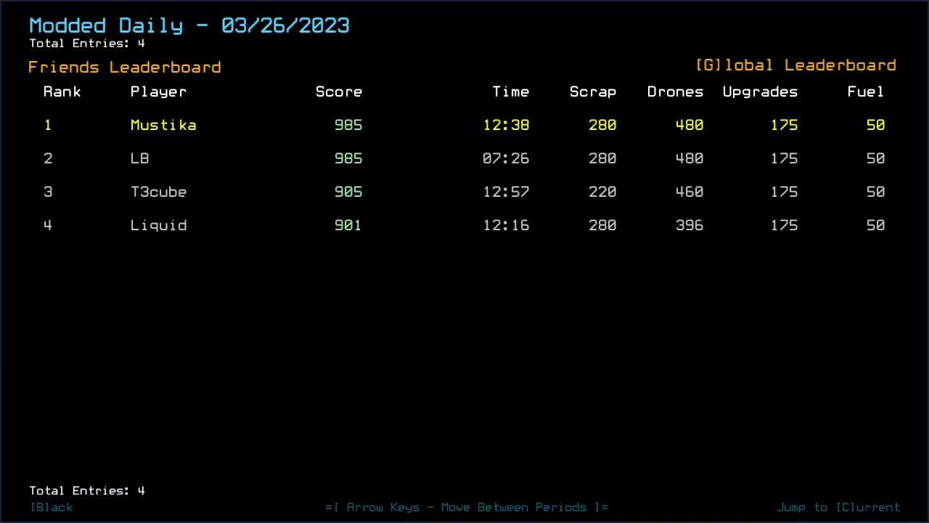
key("Right")
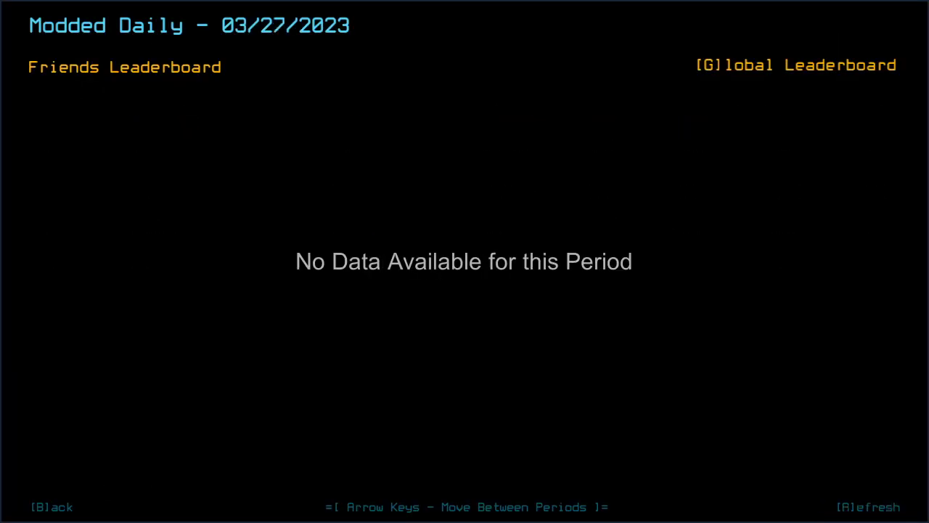
key("Left")
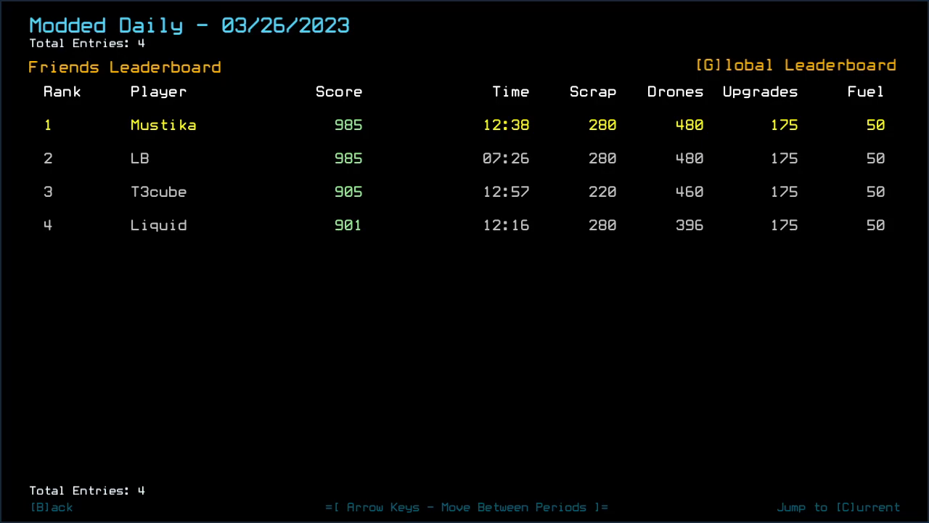
key("b")
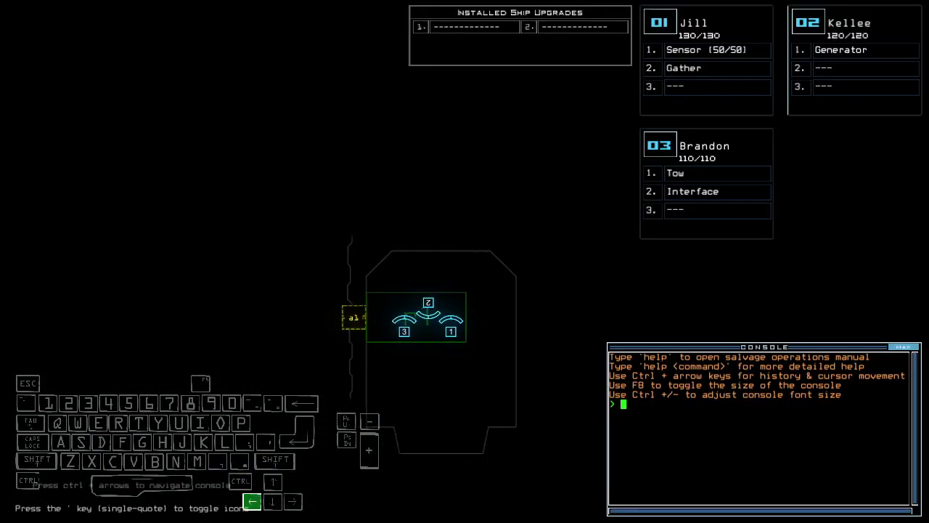
type("alias")
- Review the aliases, then run 'ready 3;set 2;status' to reshuffle upgrades and show ship status
key("Return")
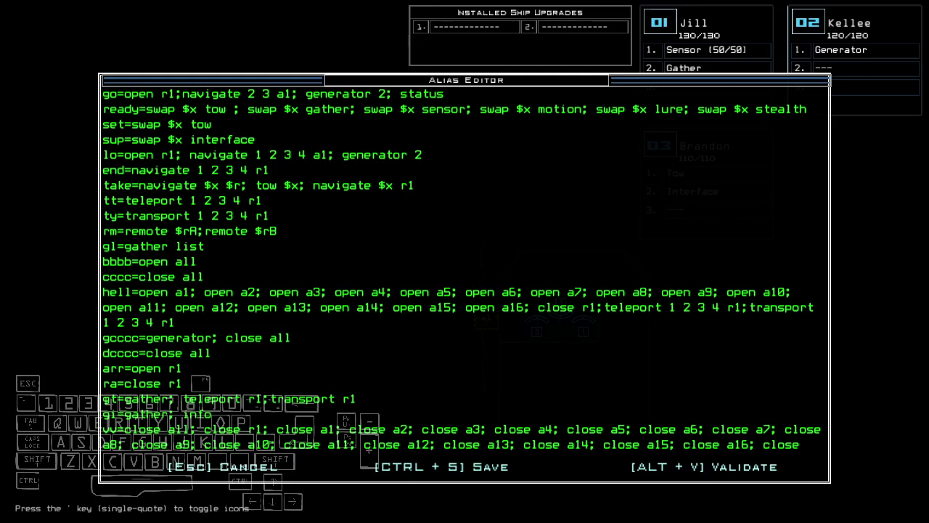
key("Escape")
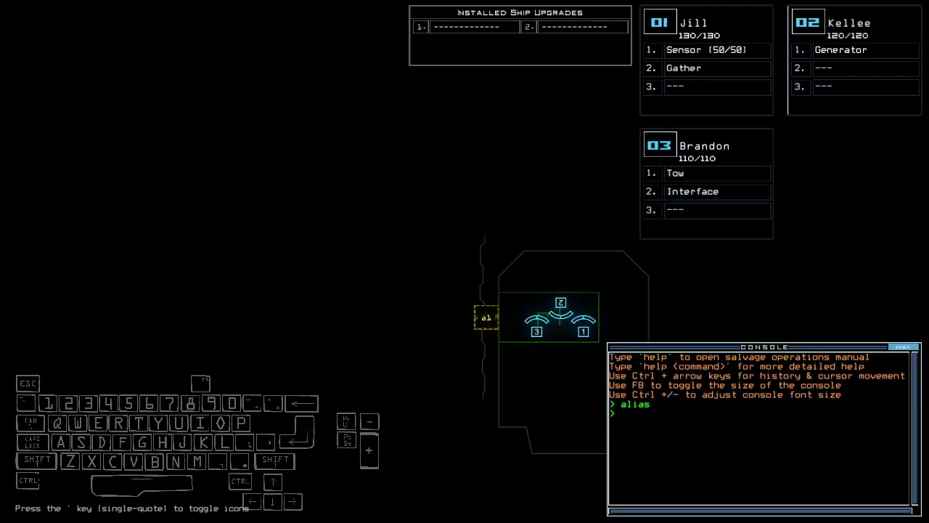
type("ready 3;set 2;")
type("status")
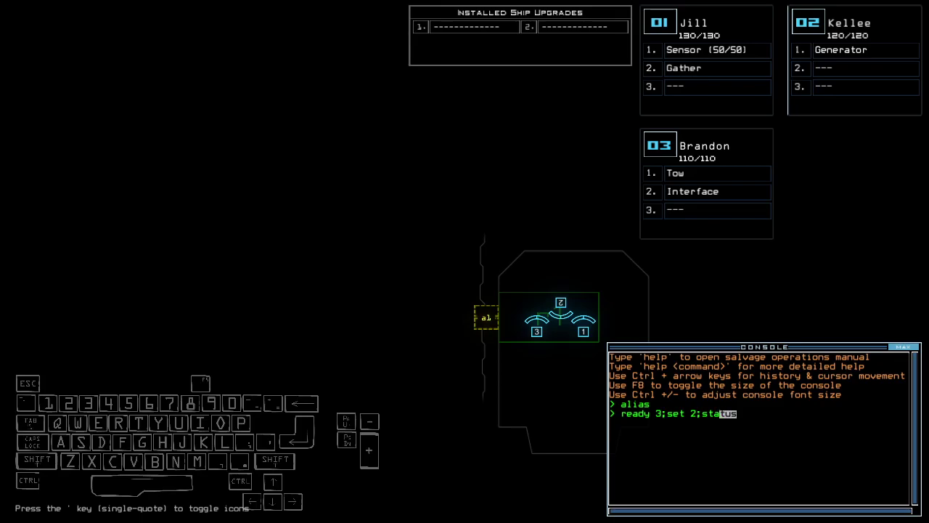
key("Return")
key("Right")
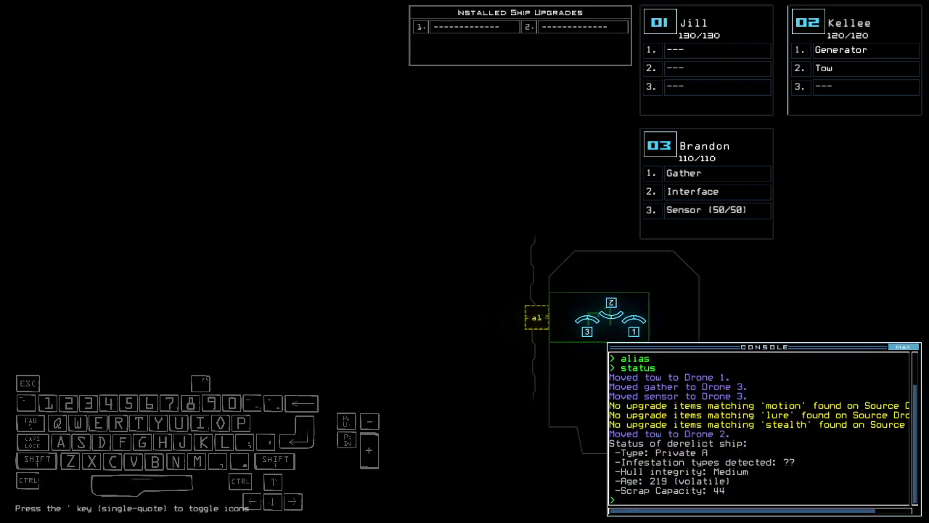
- Drive drone 3 toward the hexagonal door, drop a sensor, and cycle the drone cameras
key("Up")
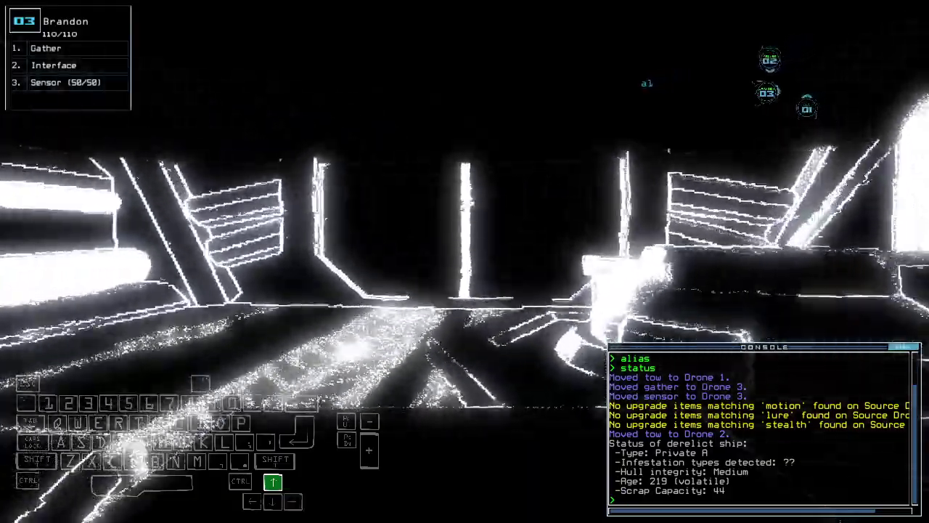
key("Up")
type("ss")
key("Return")
key("Left")
key("Up")
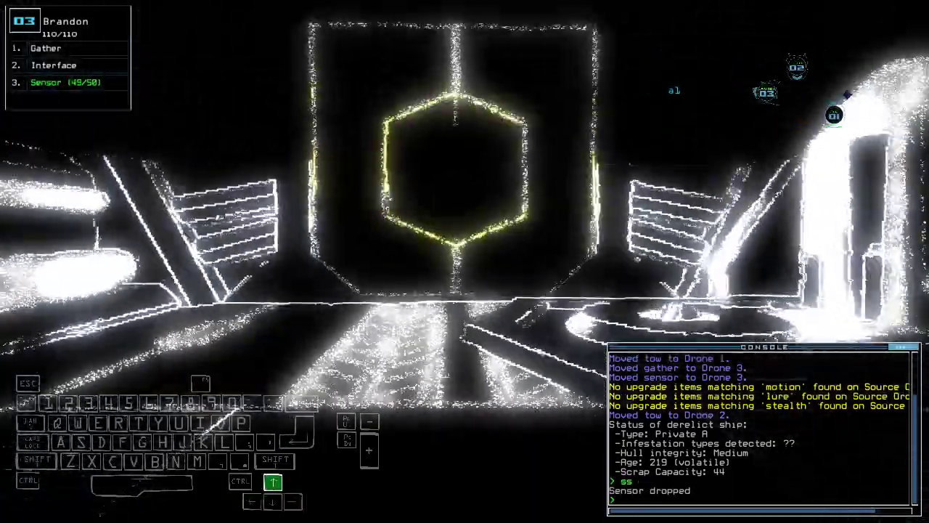
key("2")
key("1")
key("Left")
type("3lo")
- Run the mission start alias, drop another sensor, and gather scrap with drone 3
key("Return")
key("Up")
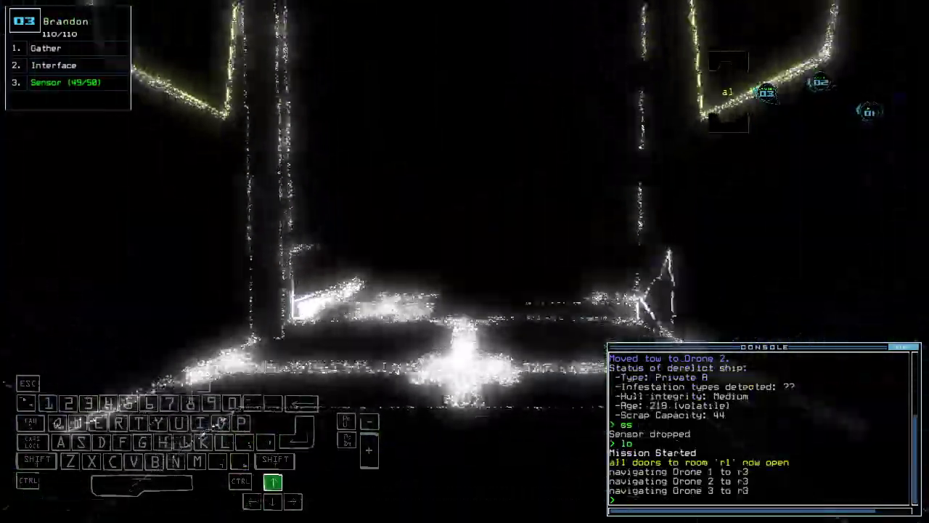
type("ss")
key("Return")
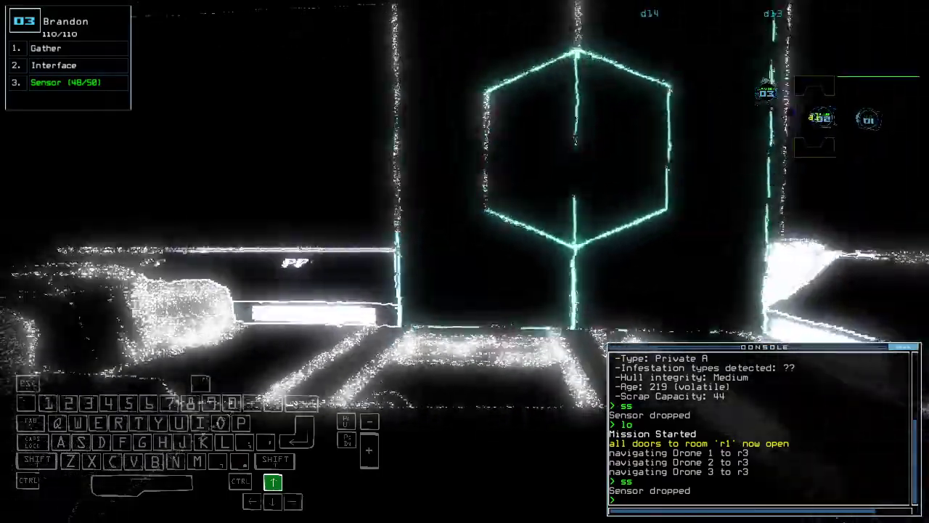
type("g")
key("Return")
type("g")
key("Return")
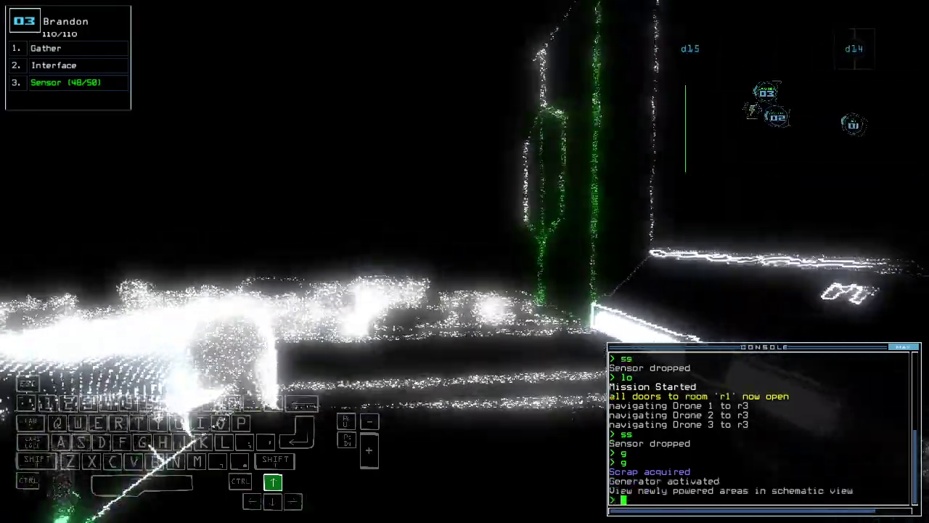
- Redock the boarding ship at airlock a5 and toggle door d15
key("space")
type("dd a5")
key("Return")
key("space")
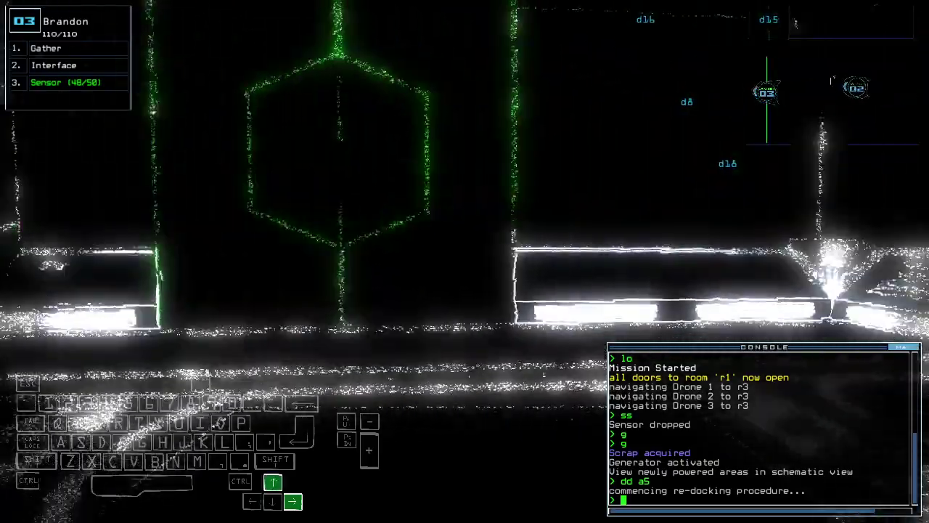
key("space")
key("space")
type("d15")
key("Return")
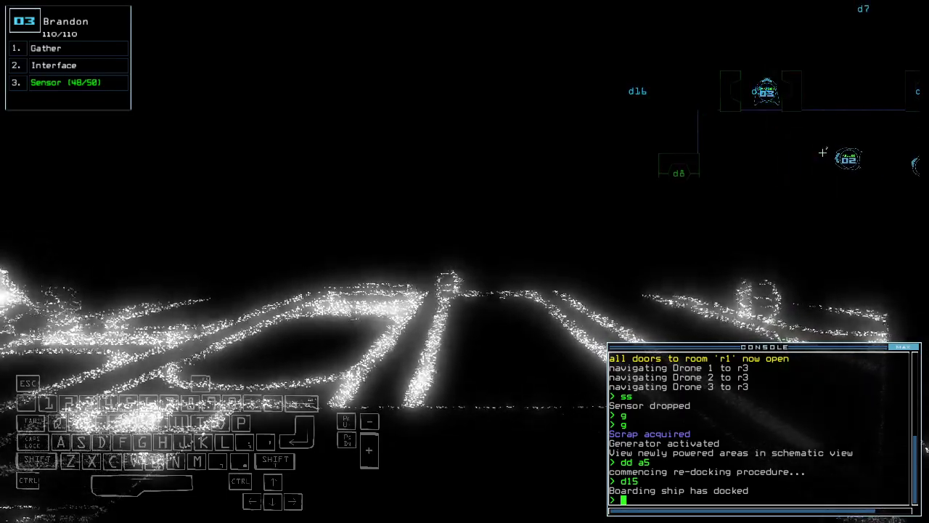
type("ss")
- Drop a sensor, redock the boarding ship at airlock a4, and drive drone 3 onward
key("Return")
key("space")
type("dd a4")
key("Return")
key("3")
key("Left")
key("Up")
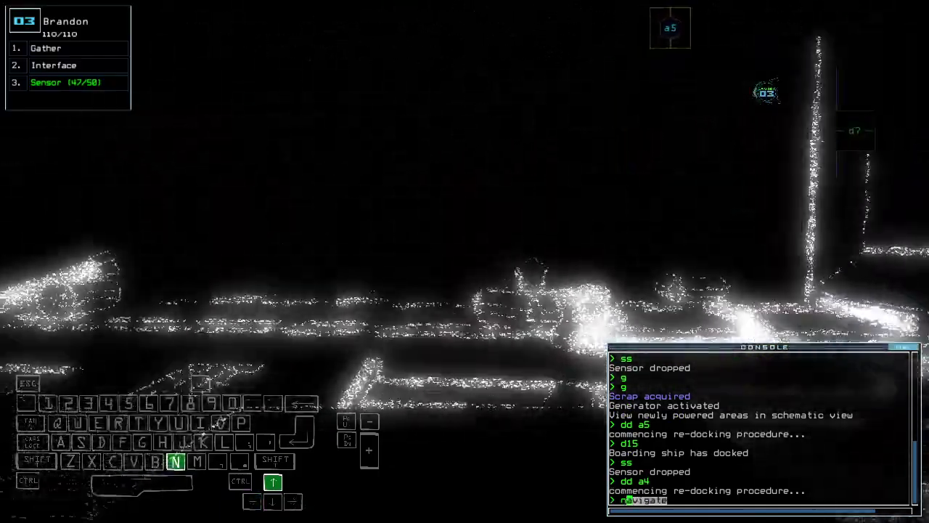
type("navigate 1 r3")
- Send drone 1 toward room r6 and gather more scrap
key("Return")
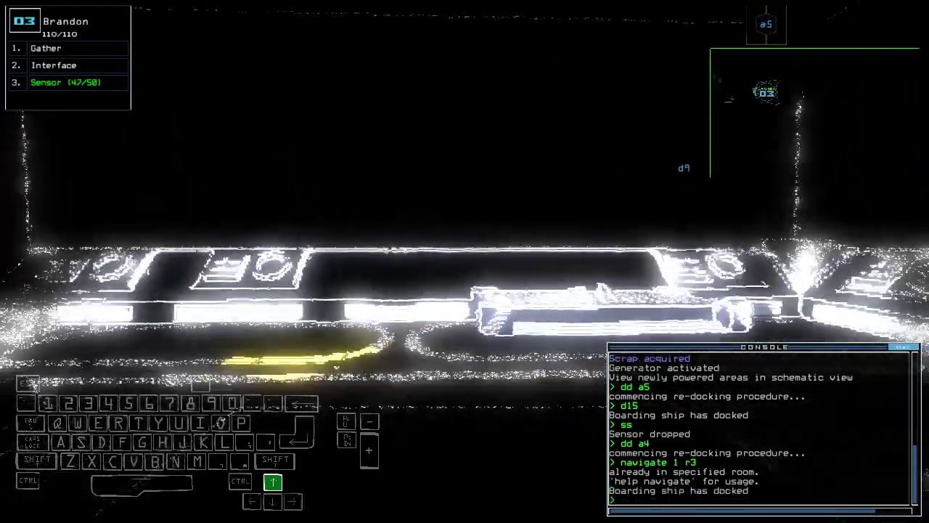
type("g")
key("Return")
key("Up")
key("space")
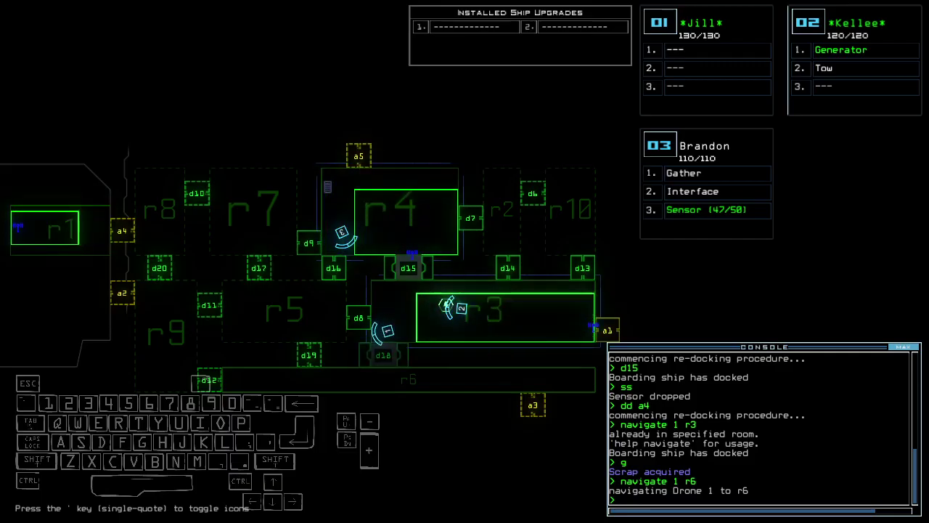
- Drive drone 1 through the ship and open all doors to room r1
key("Up")
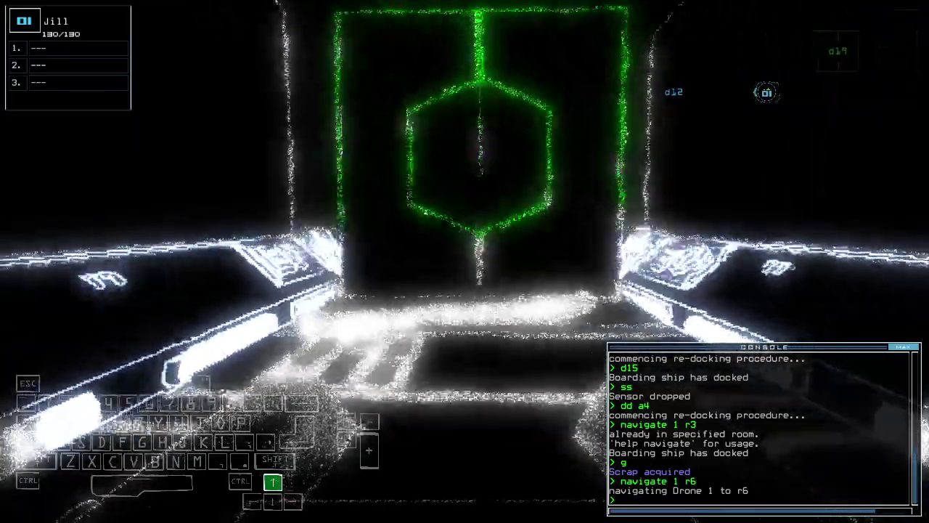
key("Left")
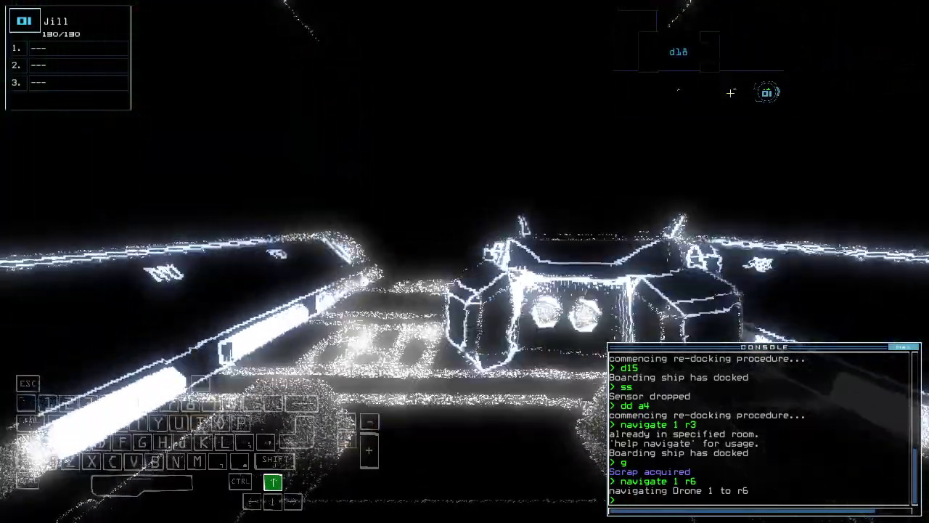
key("Tab")
key("Tab")
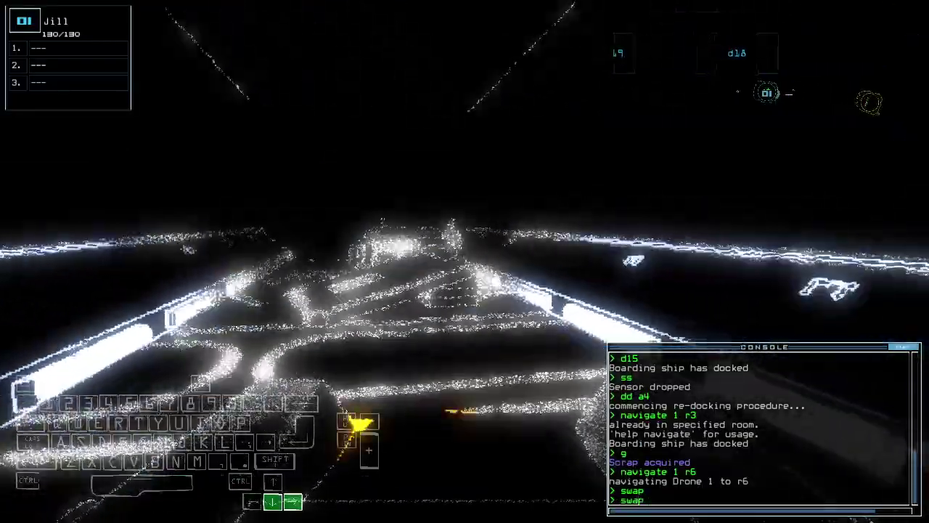
key("Tab")
type("to")
key("Return")
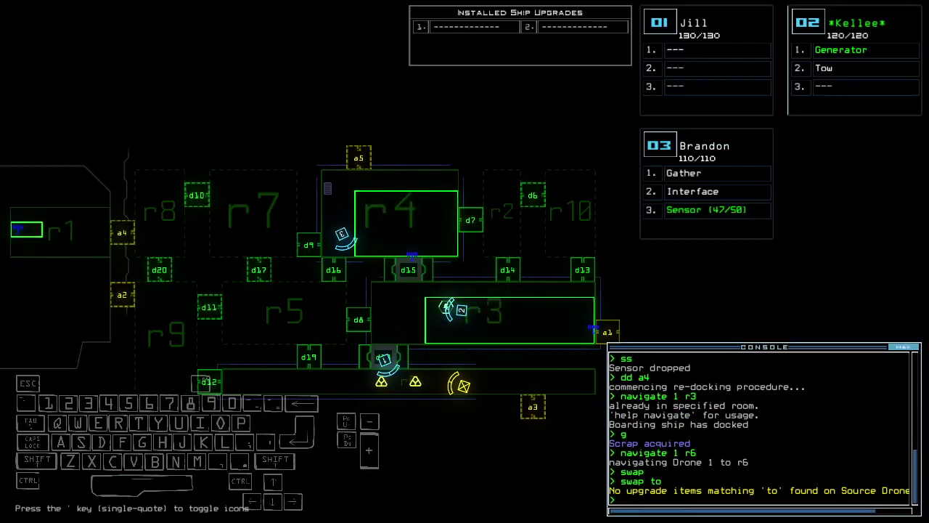
- Move the Tow upgrade onto drone 1 and send it towing toward room r2
key("Up")
key("Left")
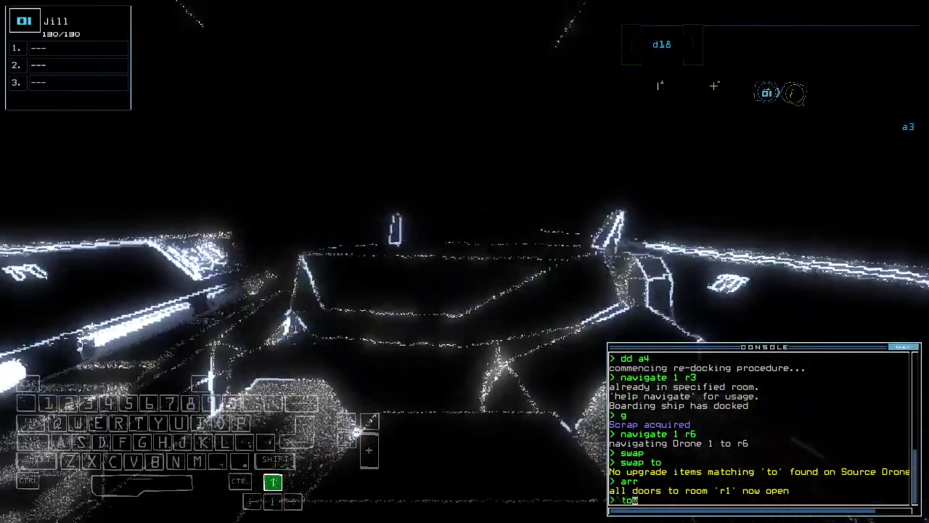
type("w")
key("Return")
type("s")
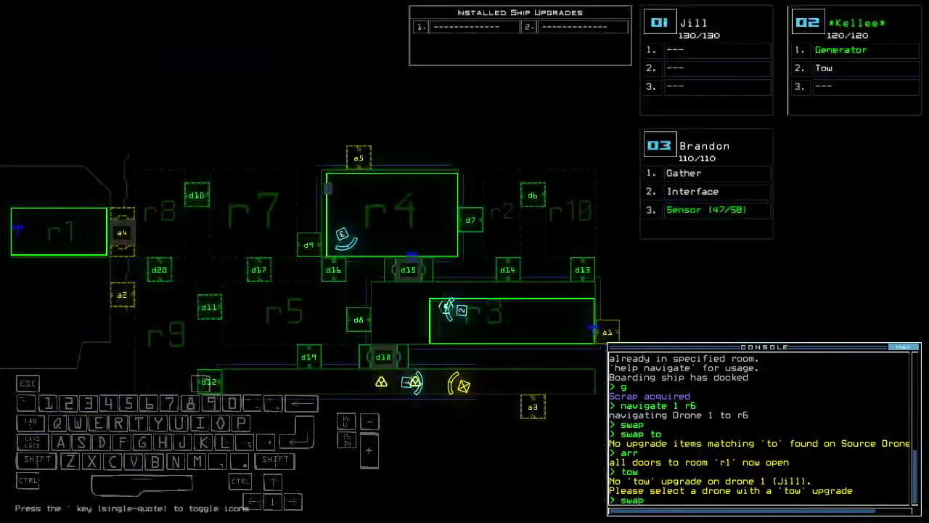
type("  2 to")
key("Up")
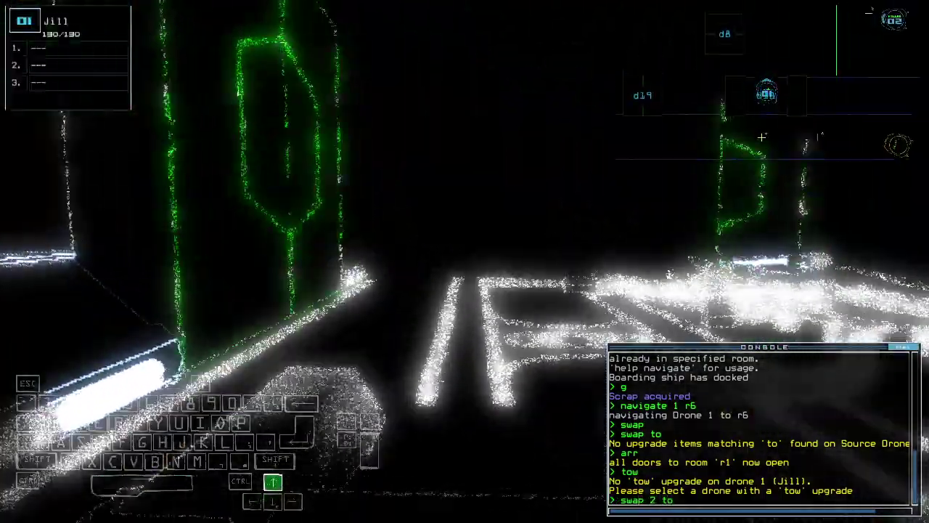
key("Return")
type("tow ;navigate")
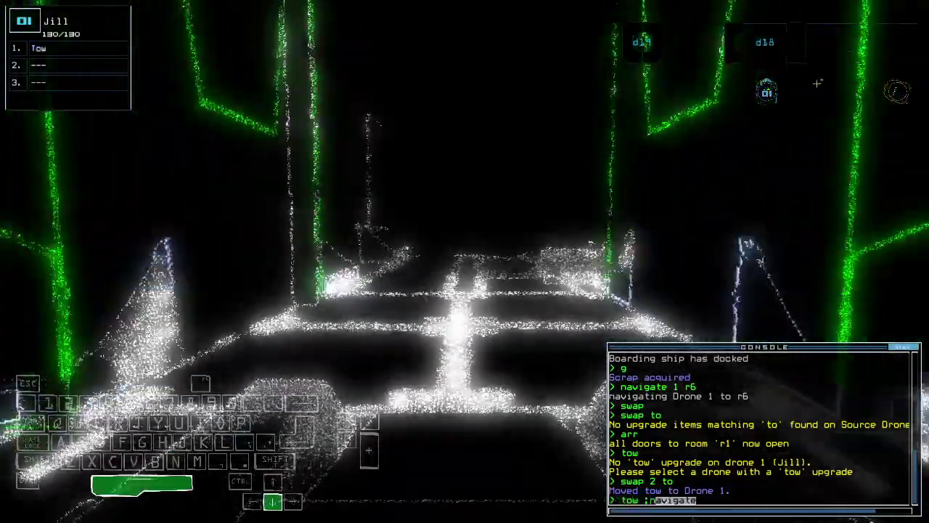
type(" r2")
key("Return")
type("dd a3")
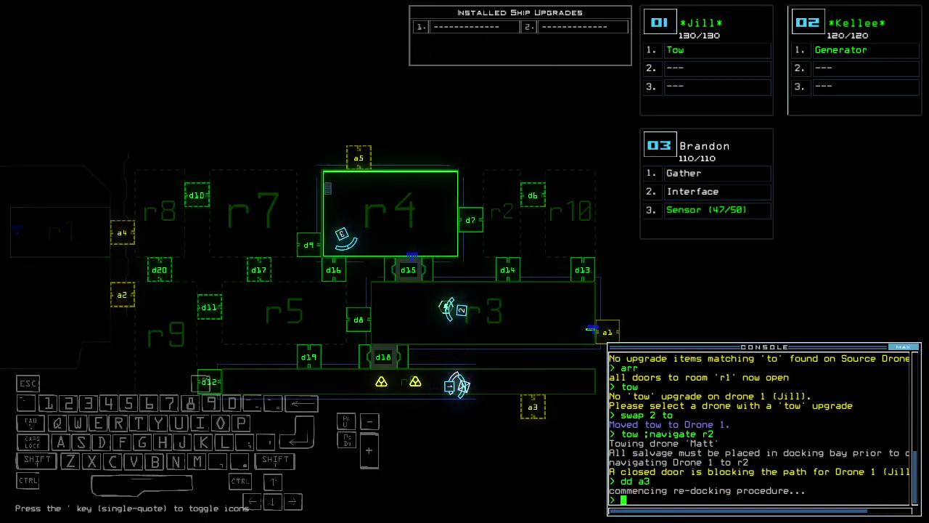
- Dock at airlock a3, open door d9, and send drone 1 back to r1
key("space")
type("a3")
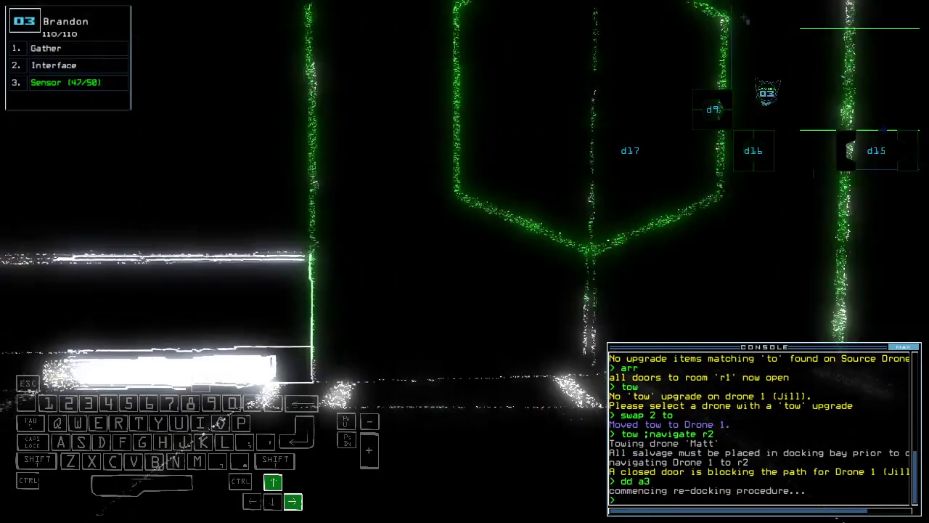
type("d9")
key("Return")
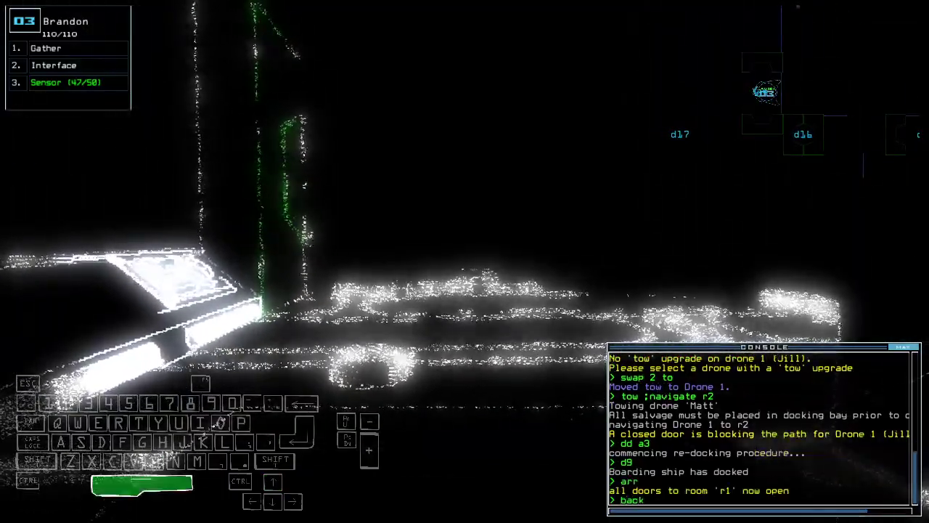
key("space")
key("space")
type("bs")
- Drop a sensor from drone 3 and drive it through the ship toward r8
key("Return")
key("Up")
key("Up")
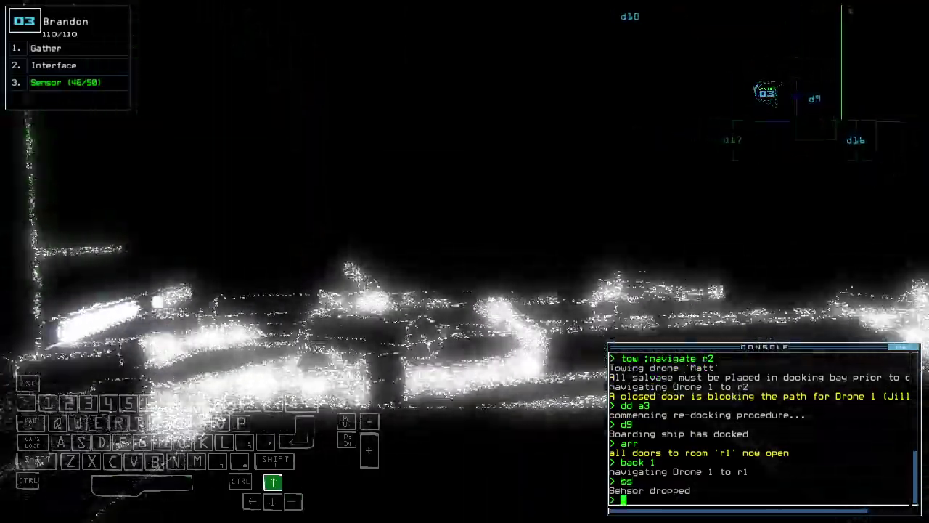
key("Up")
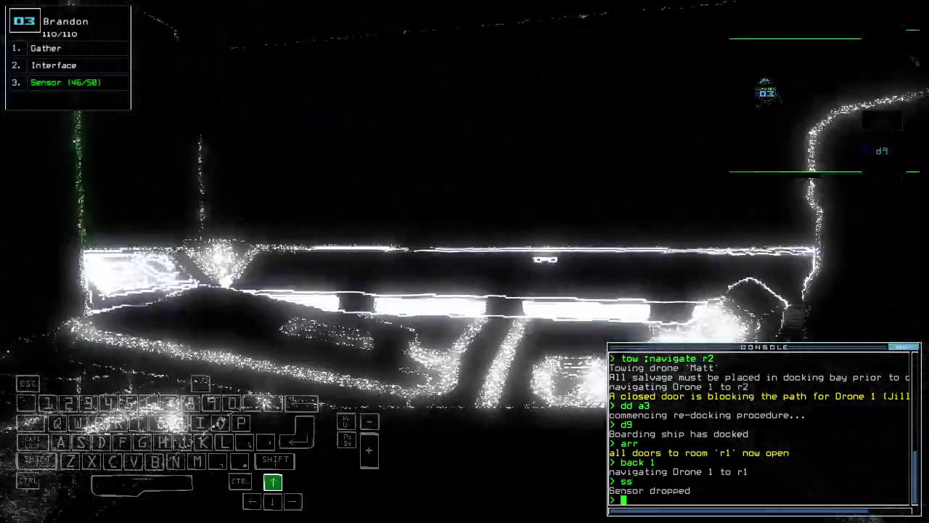
key("Up")
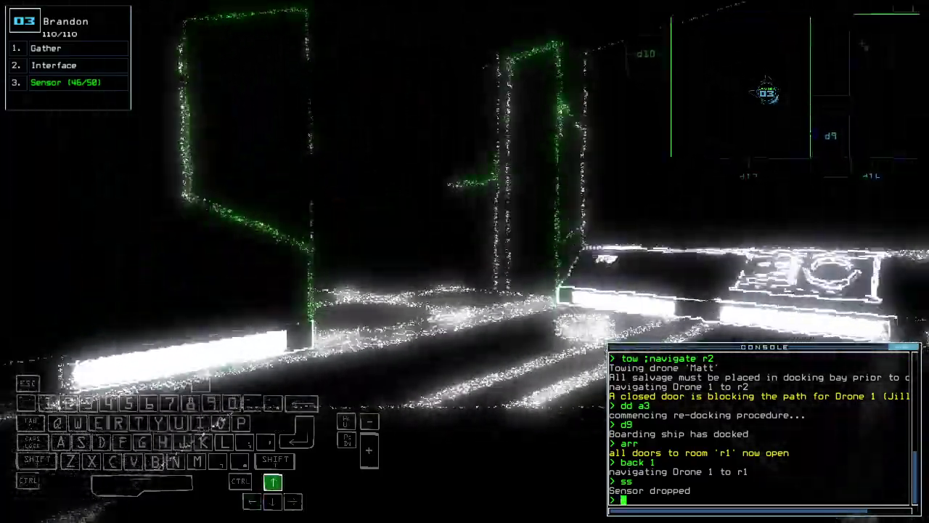
key("space")
key("space")
key("Right")
type("cccc")
- Close the nearby doors, open door d10, and drop another sensor from drone 3
key("Return")
type("d10")
key("space")
key("space")
key("Return")
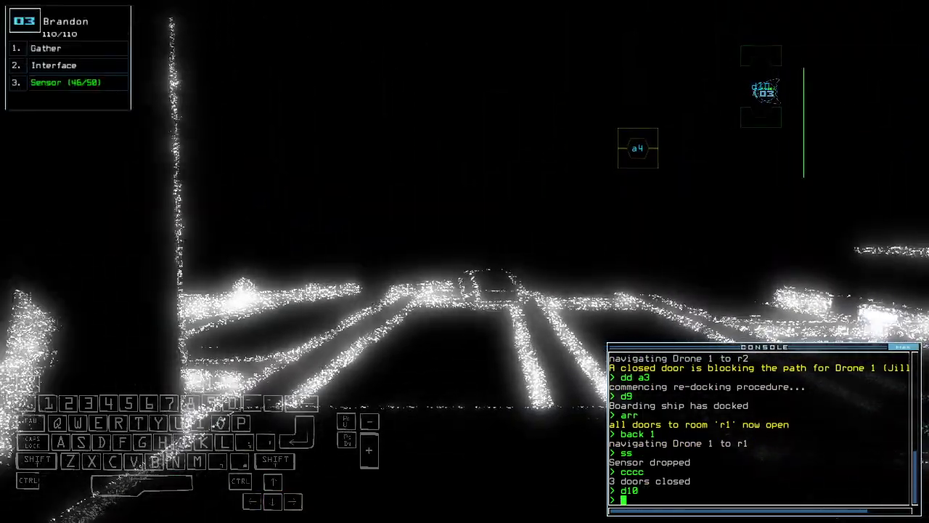
type("ss")
key("Return")
key("Up")
key("Left")
key("space")
key("Down")
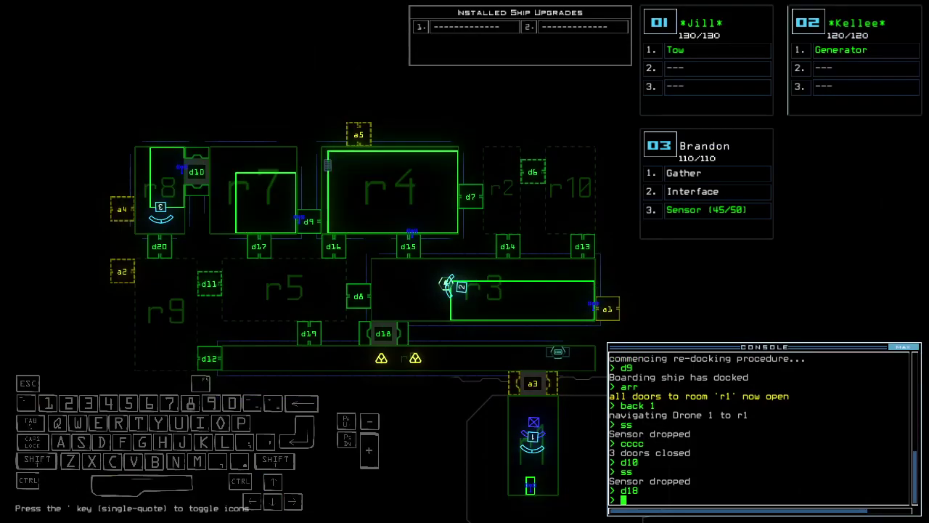
- Open door d18 and drive drone 2 forward
key("space")
key("Up")
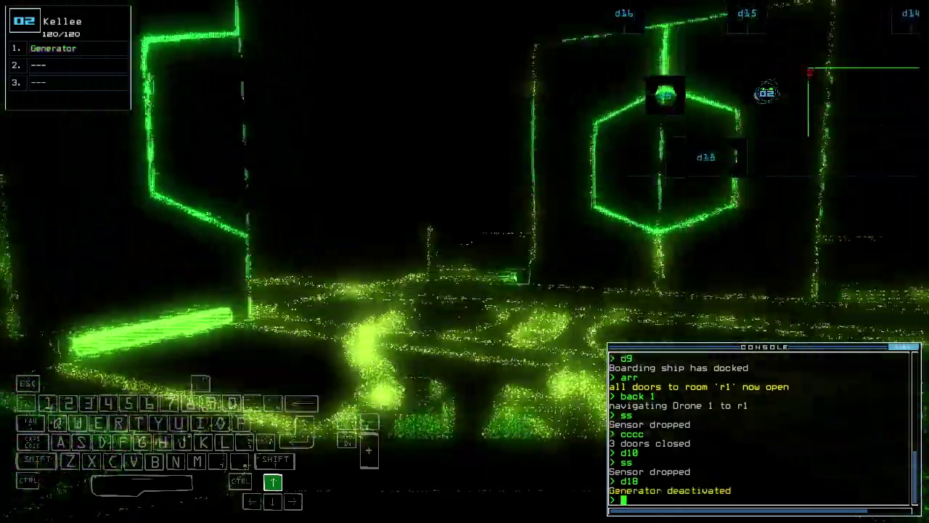
key("Up")
key("space")
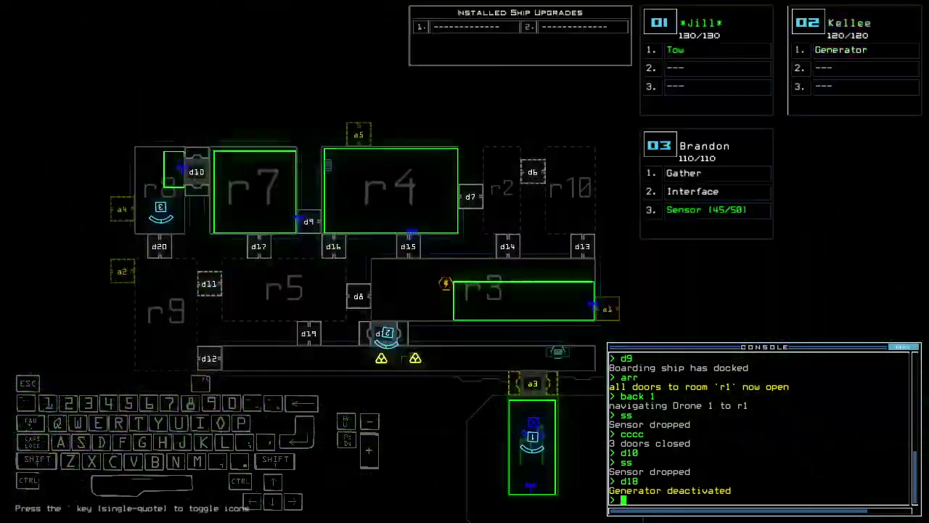
- Stop drone 1 towing and move the trap upgrade onto drone 1
key("space")
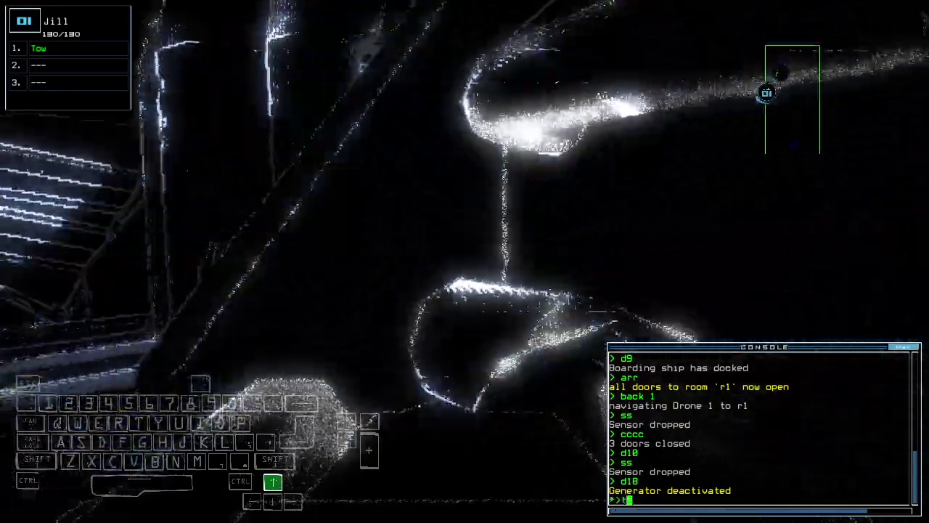
type("tow")
key("Return")
key("Up")
type("swap tra")
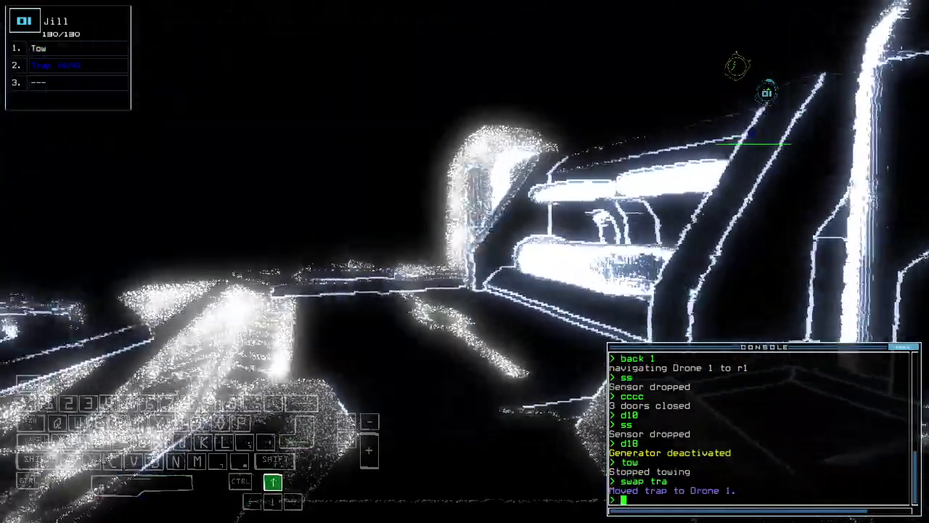
key("Return")
key("space")
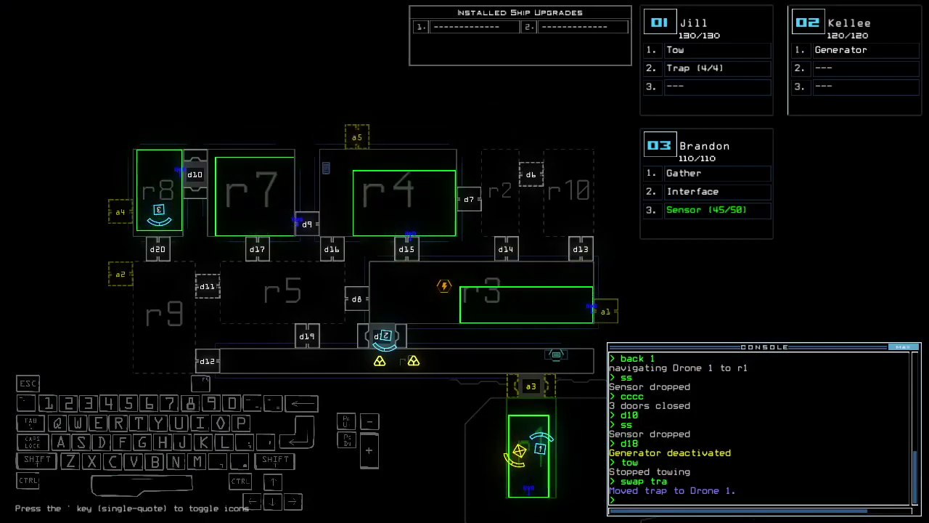
- Drive drone 3 forward through room r8
key("space")
key("Up")
key("space")
key("3")
key("space")
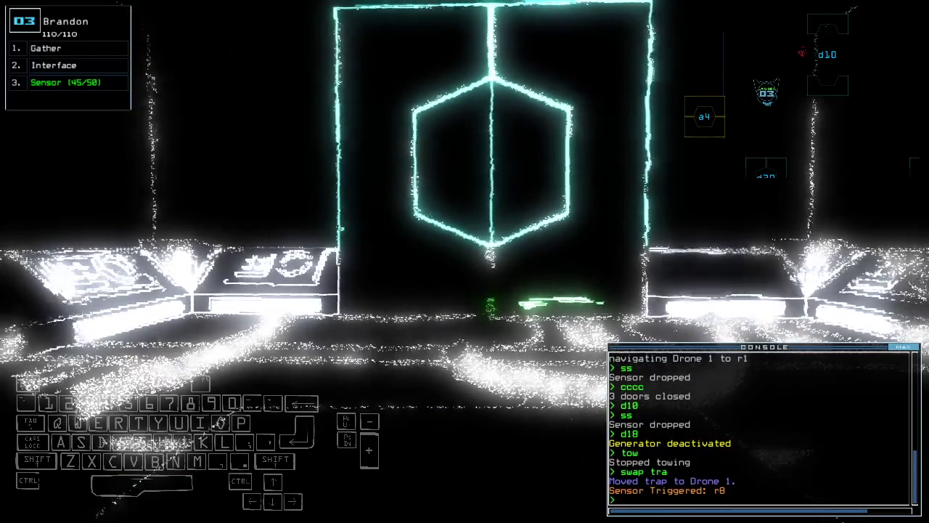
- Reactivate the generator with drone 2, then resume driving drone 3
key("space")
key("2")
key("space")
key("space")
type("g")
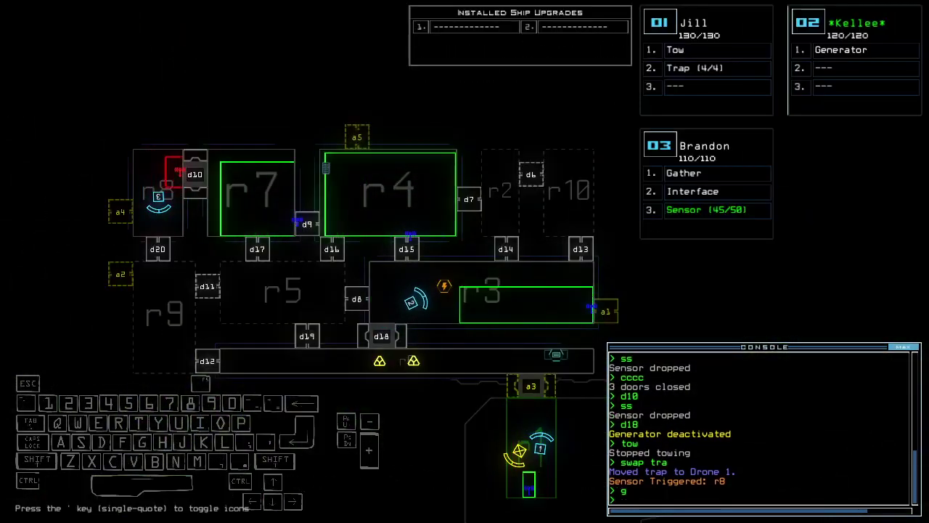
key("space")
key("Down")
- Close the nearby doors, open door d17, and drive drone 3 through the room
key("Up")
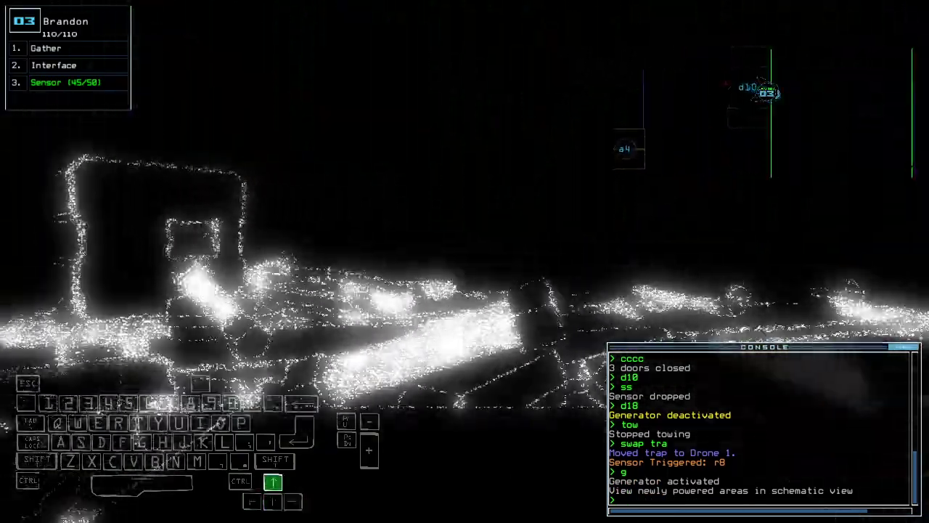
type("cccc")
key("Return")
key("space")
key("space")
key("Right")
key("Up")
type("d17")
key("Return")
key("Up")
key("Left")
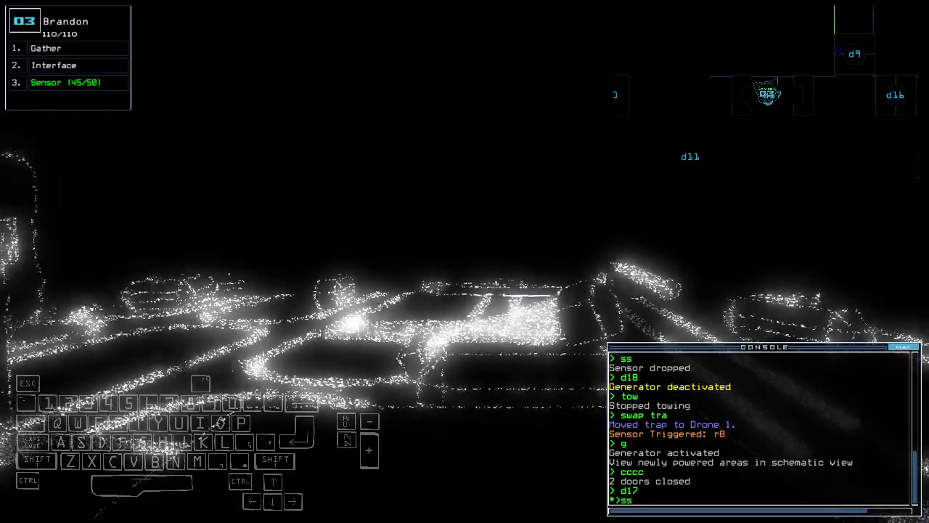
- Drop a sensor, gather 1 P-Fuel and 1 J-Fuel, and collect scrap with drone 3
key("Return")
key("Up")
type("g")
key("Return")
key("space")
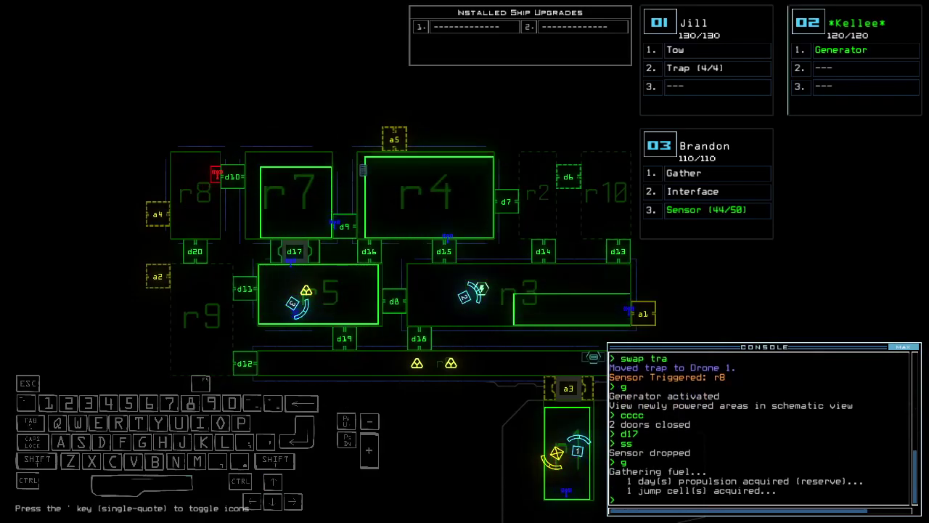
key("space")
type("g")
key("Return")
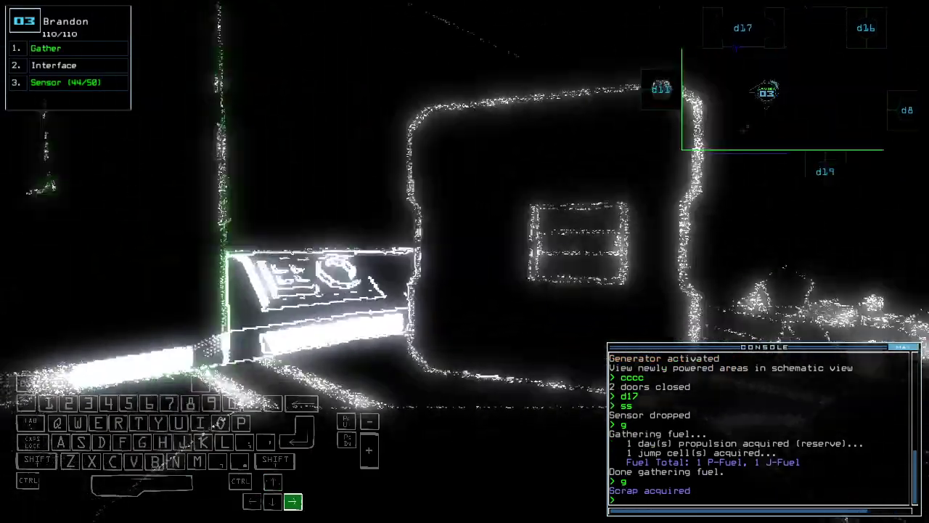
- Steer drone 3 right through the room toward door d19
key("Up")
key("Up")
key("Up")
key("Up")
key("Right")
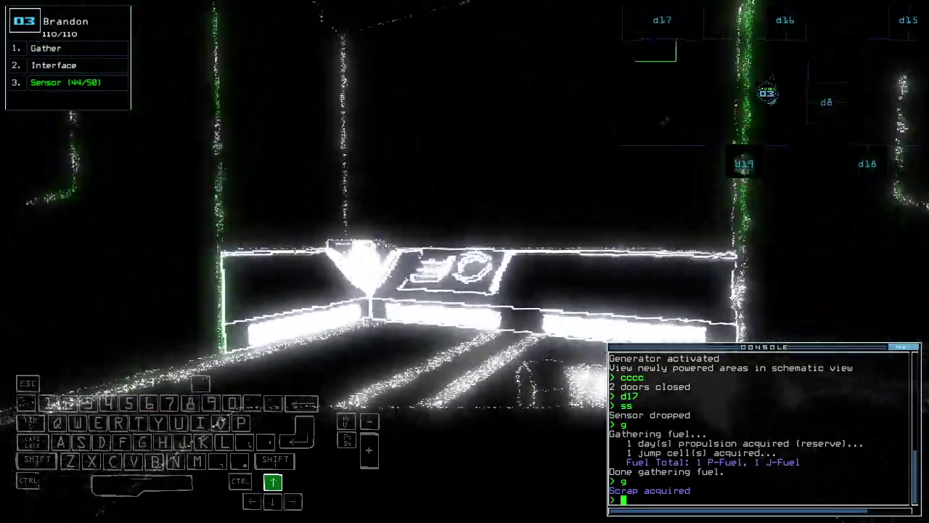
key("space")
key("space")
key("Right")
- Open door d19 and drop a sensor in the corridor beyond
key("Up")
key("Up")
key("Right")
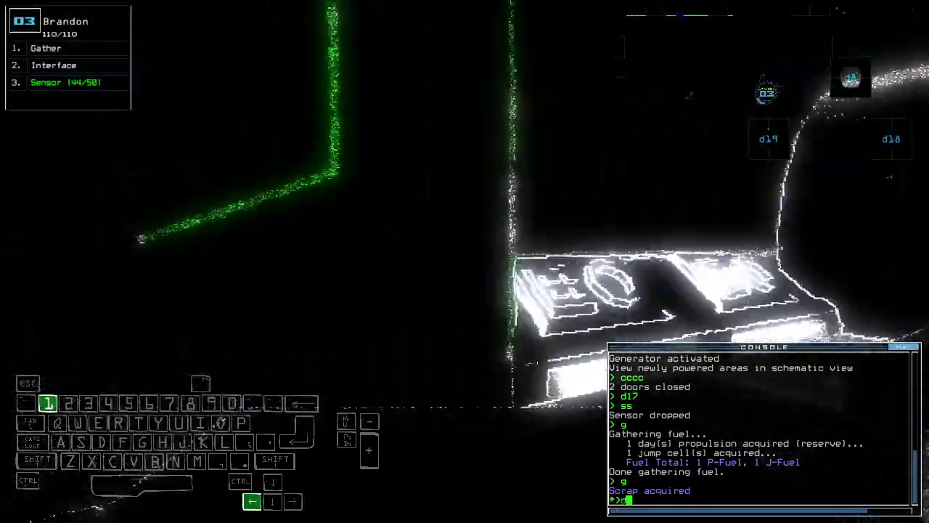
type("d19")
key("Return")
key("space")
key("space")
key("Up")
key("Up")
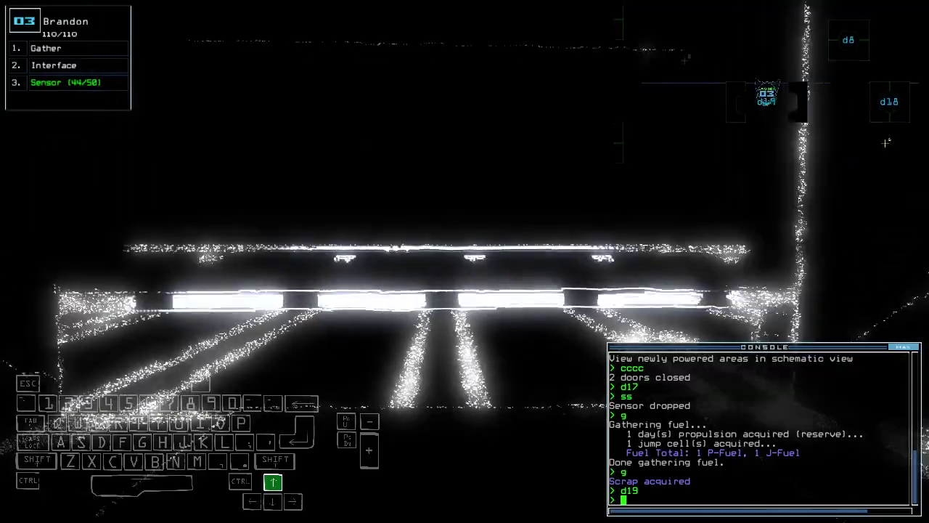
type("ss")
key("Return")
key("space")
key("space")
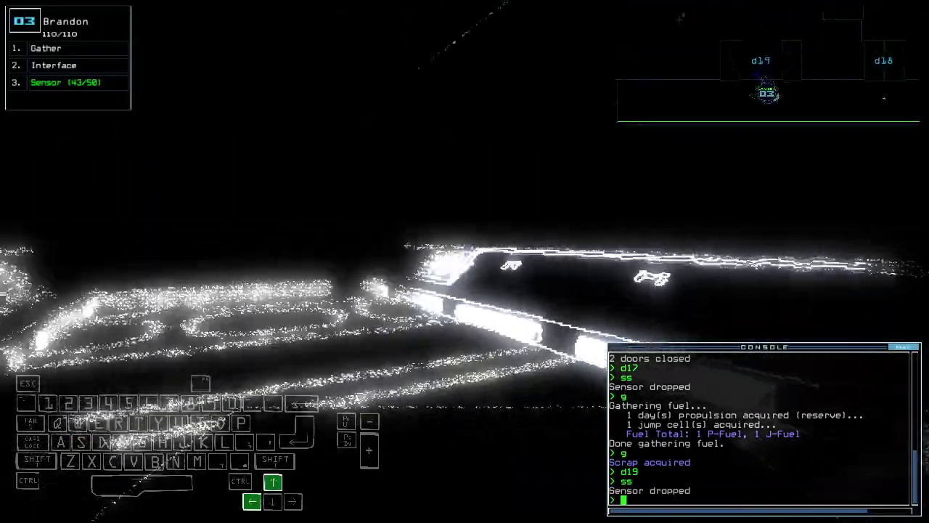
key("Up")
key("Up")
key("Up")
key("Up")
key("Up")
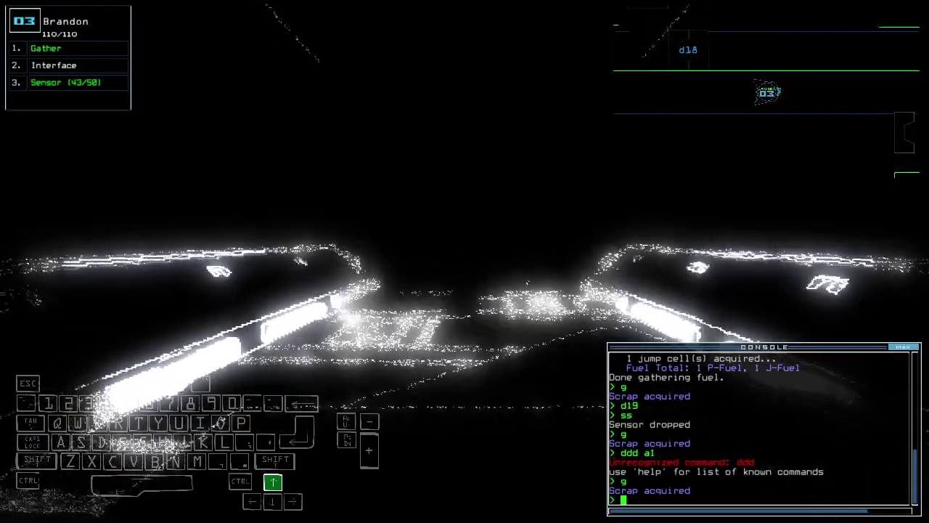
- Redock the ship at airlock a2 and drive drone 3 forward
key("space")
key("BackSpace")
type("dd a")
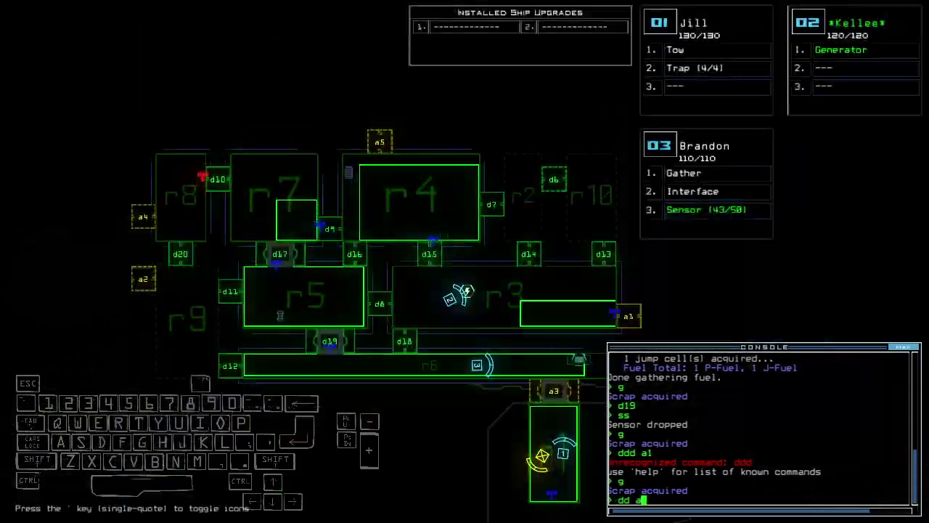
type("2")
key("Return")
key("3")
key("Up")
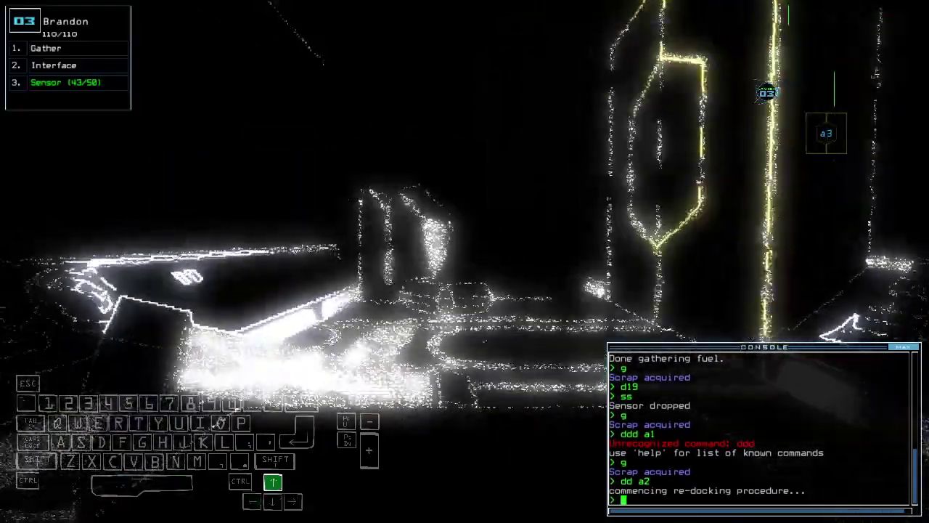
type("rv")
- Activate drone 3's ship interface and use ship defenses to kill the 9 enemies in r10
key("Return")
key("space")
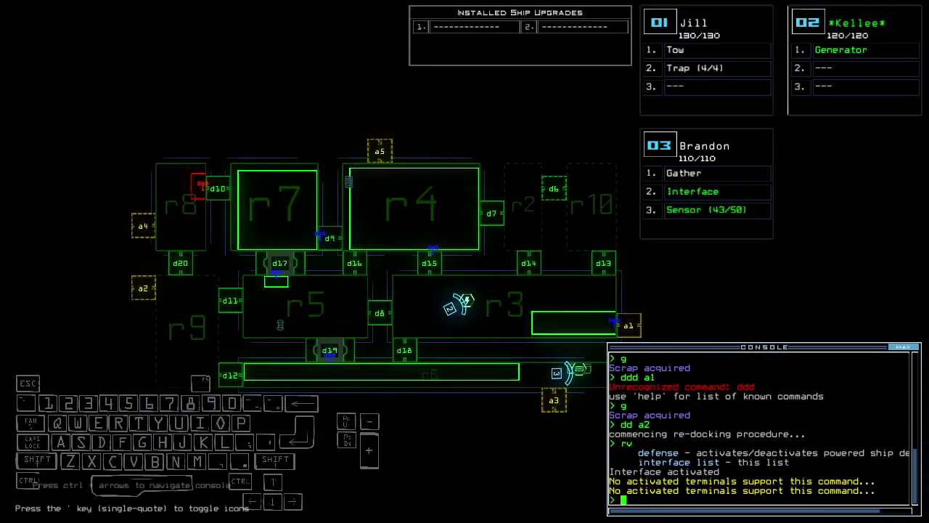
key("Left")
key("space")
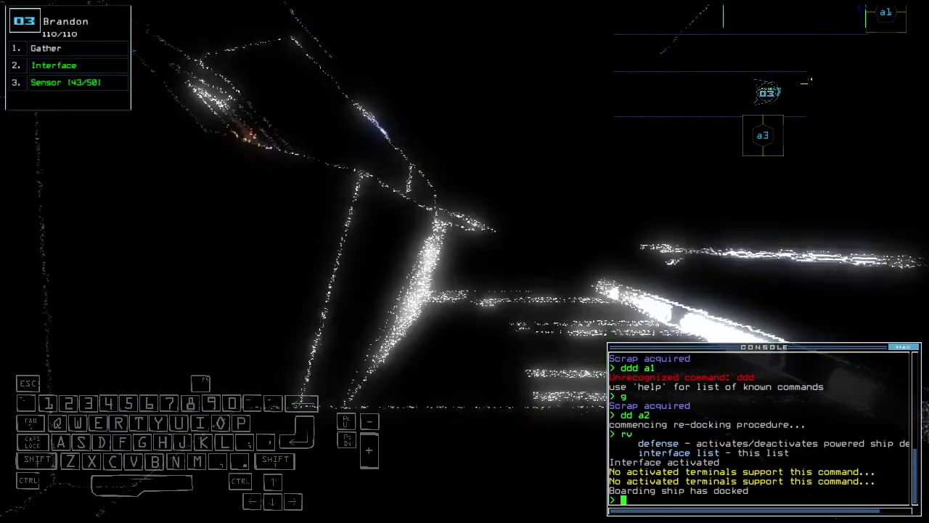
type("df")
key("Return")
key("space")
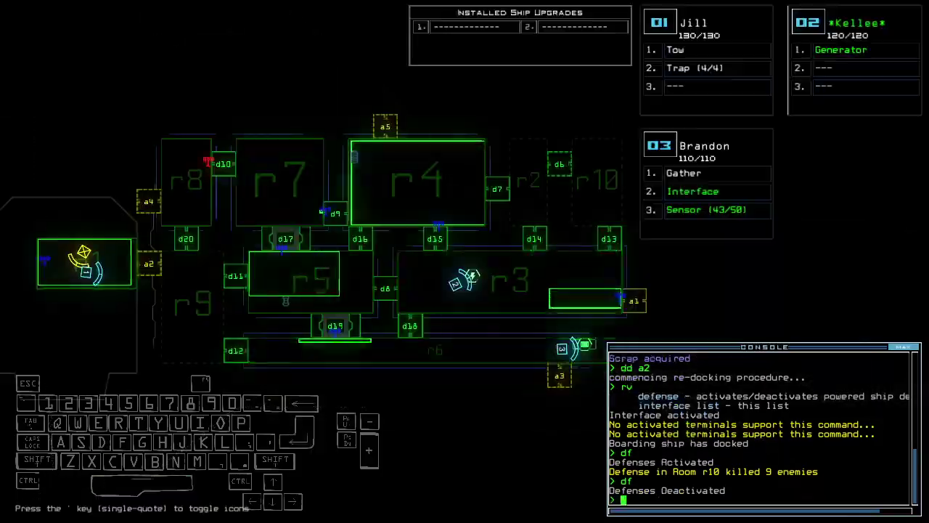
key("space")
key("Up")
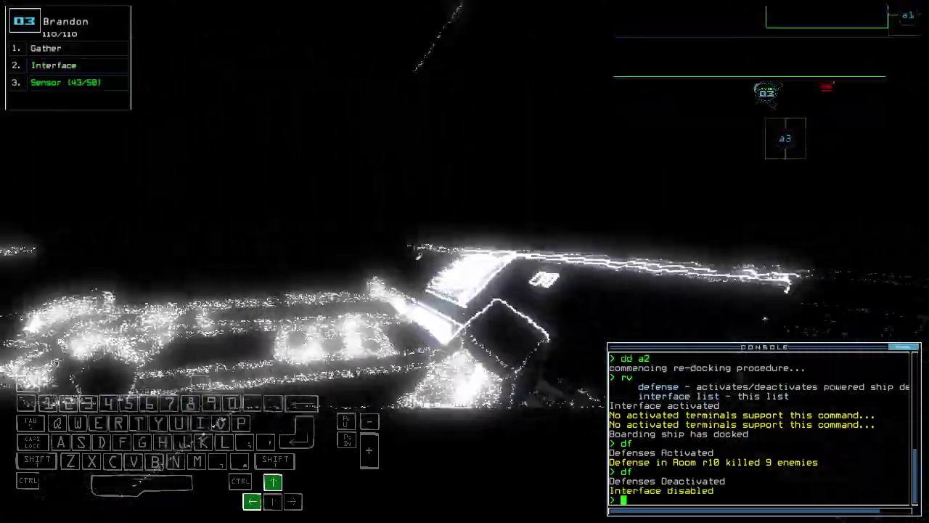
- Drive drone 1 and open all doors to room r1
key("1")
key("Up")
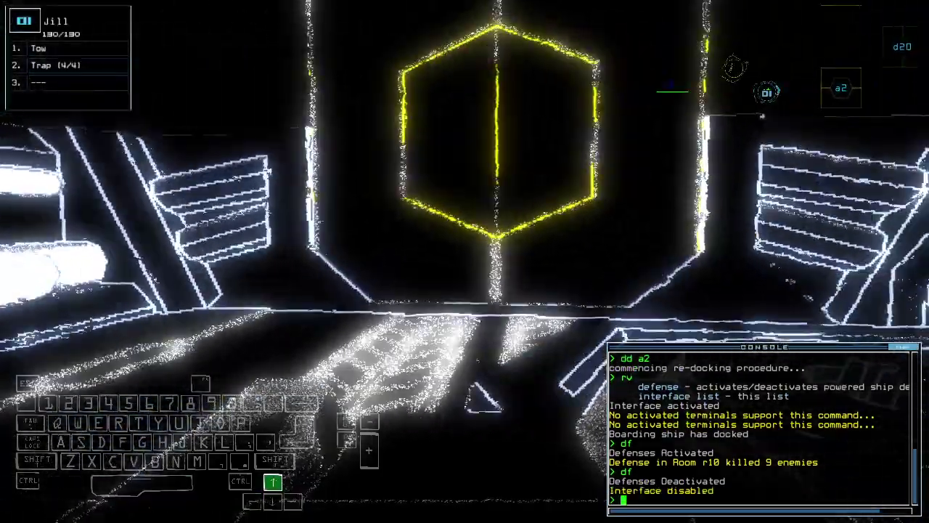
key("space")
key("space")
key("Up")
type("arr")
key("Return")
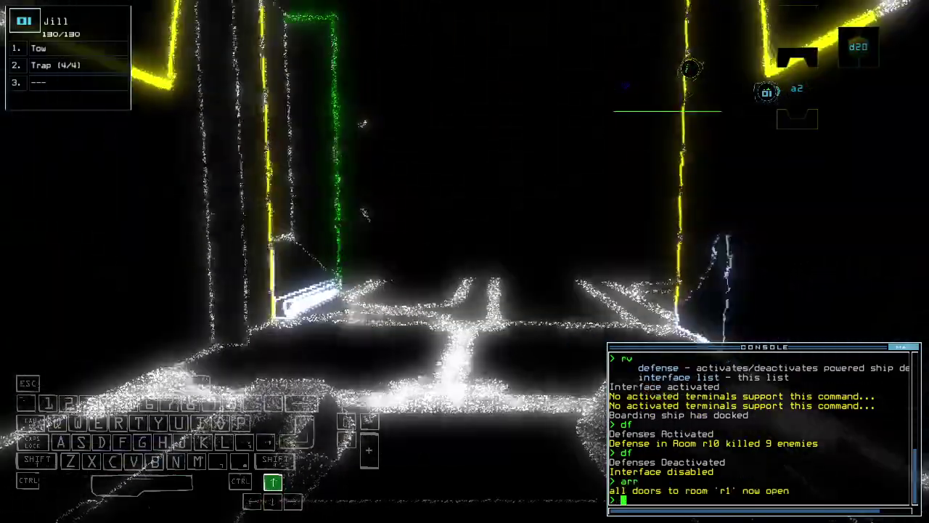
type("ra")
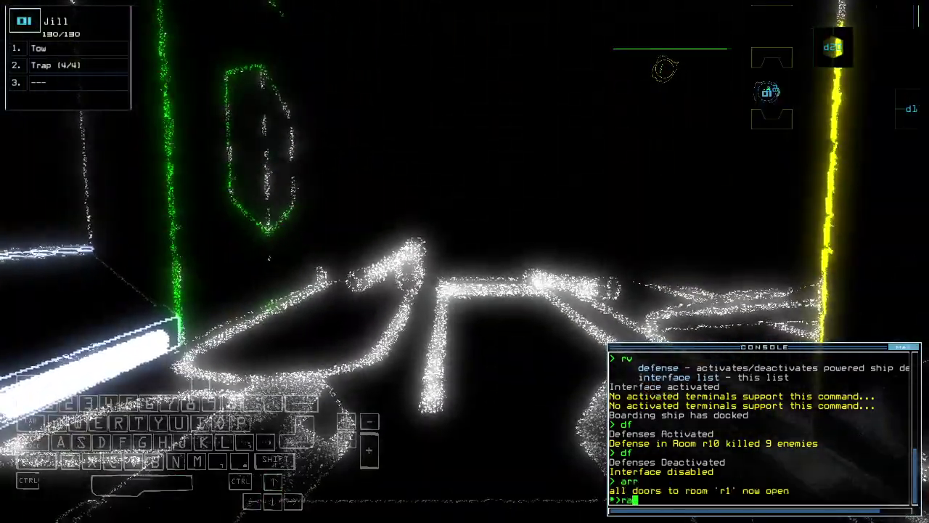
key("Left")
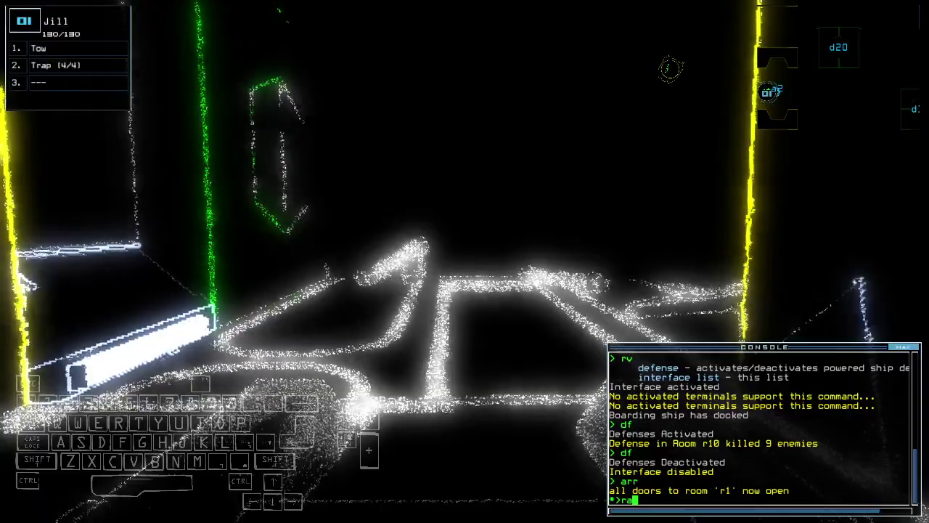
key("Up")
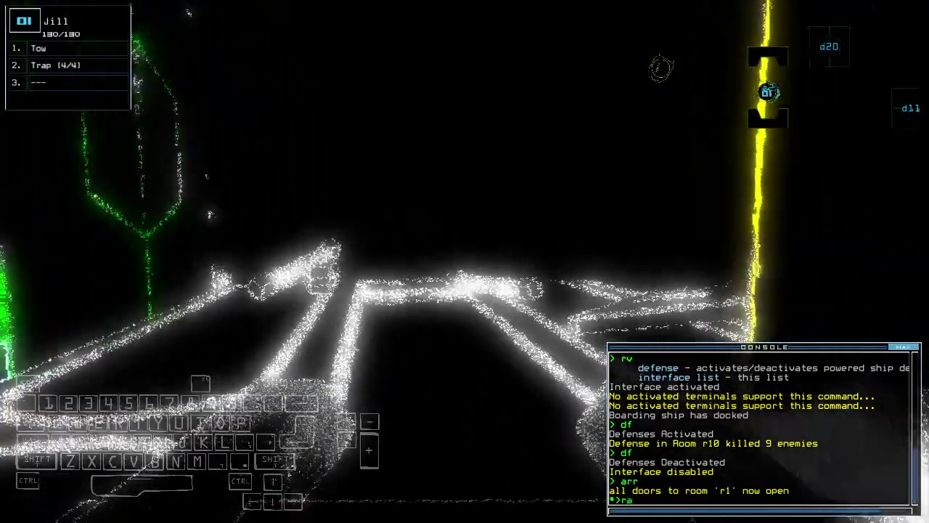
key("Left")
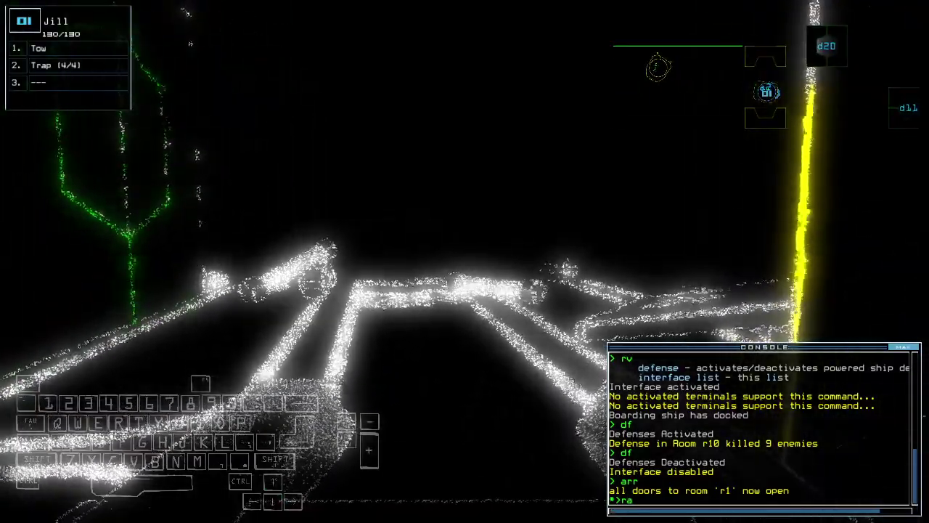
- Clear the half-typed command and send drone 1 back to room r1
key("space")
key("space")
key("Up")
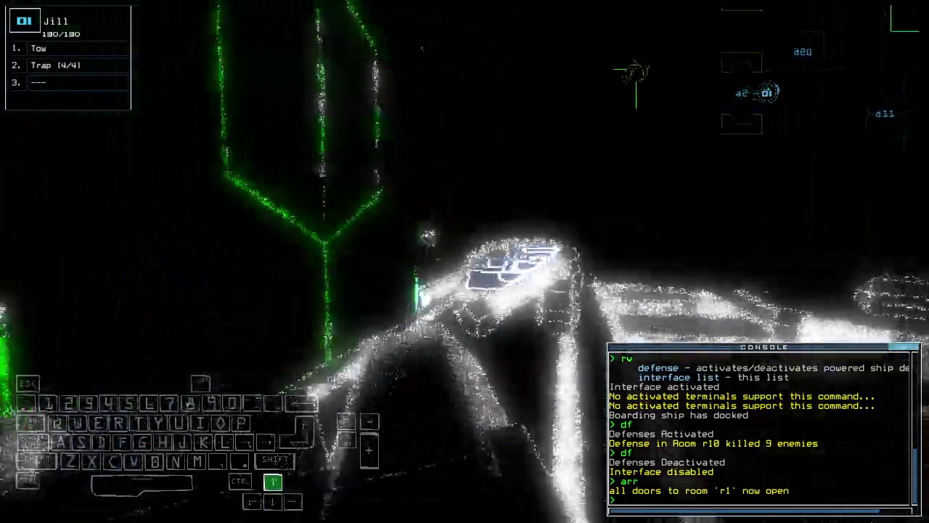
key("Up")
key("Left")
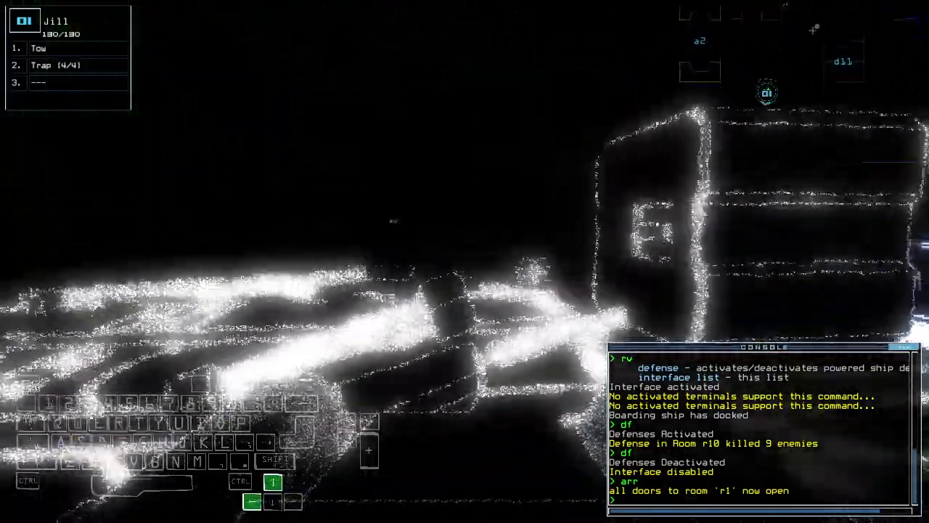
key("Left")
type("back")
key("Return")
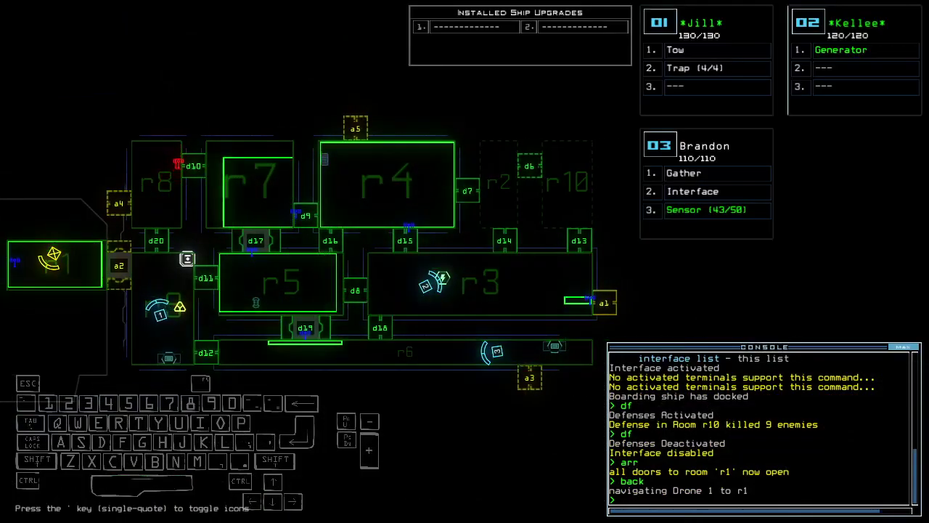
- Clear room r10 with the defenses, then deactivate them and seal drone 3's doors
key("space")
key("space")
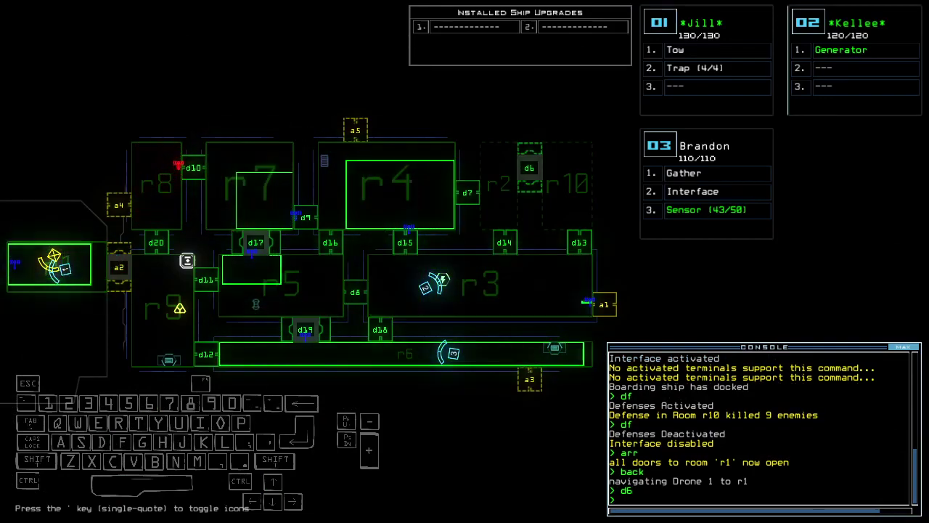
key("Down")
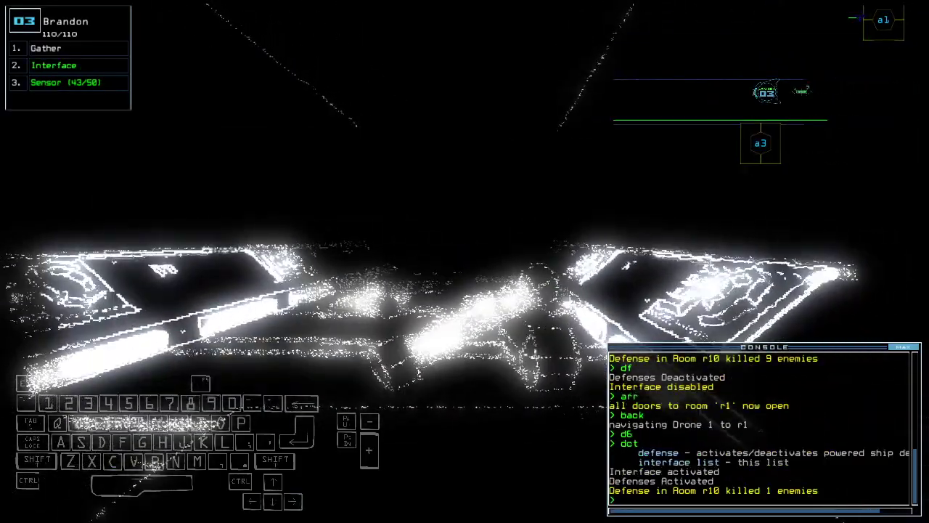
type("df")
key("Return")
type("cccc")
key("Return")
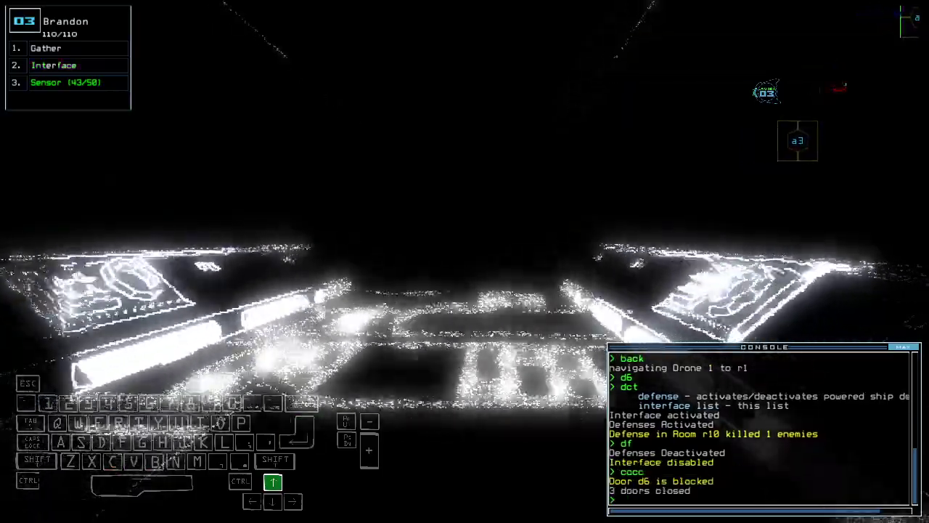
key("Up")
key("Up")
key("Up")
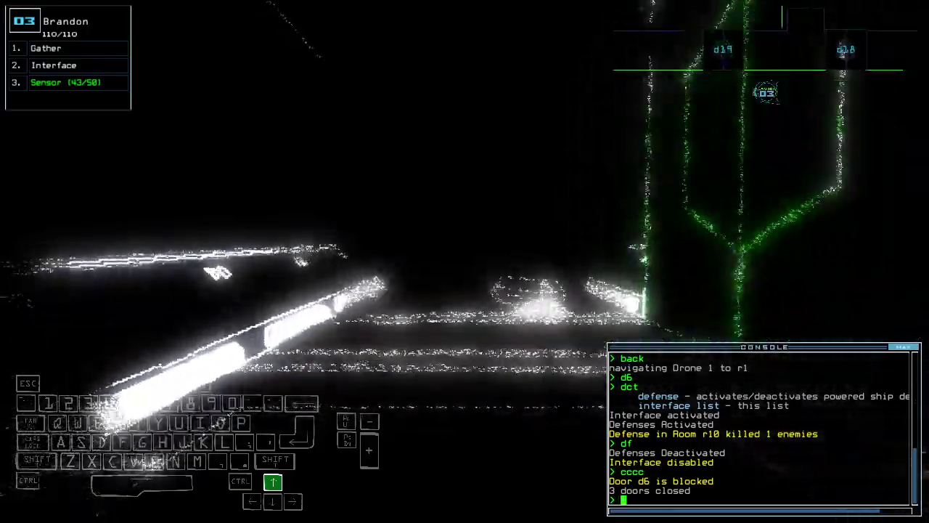
type("d12")
- Open door d12, drop a sensor, gather scrap, and redock at airlock a1
key("Return")
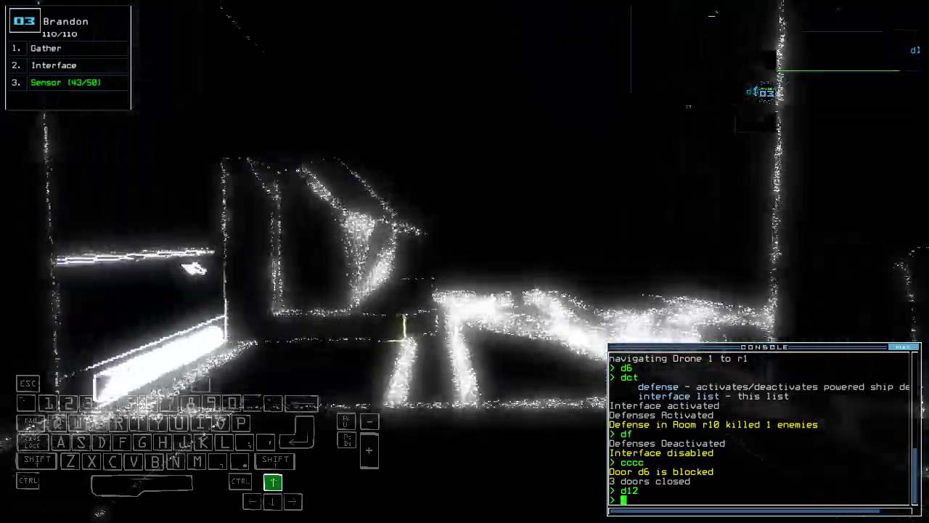
type("ss")
key("Return")
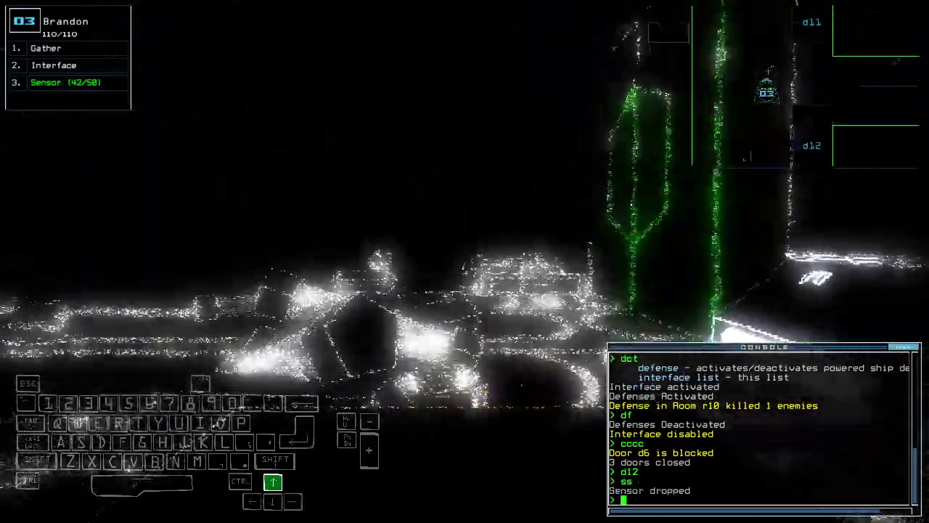
type("g")
key("Return")
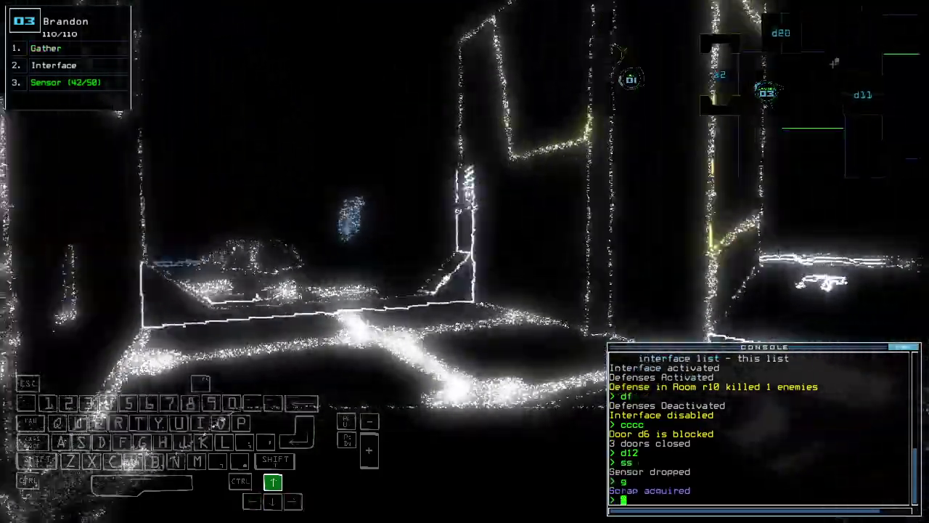
type("dd al")
key("Return")
key("Return")
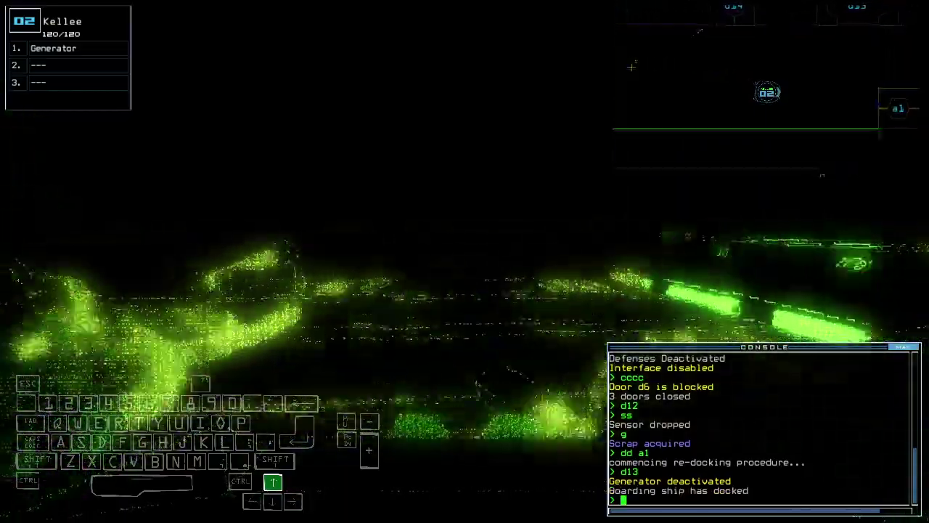
type("arr")
- Open all doors to room r1 and send drone 2 back there
key("Return")
type("back")
key("Return")
key("3")
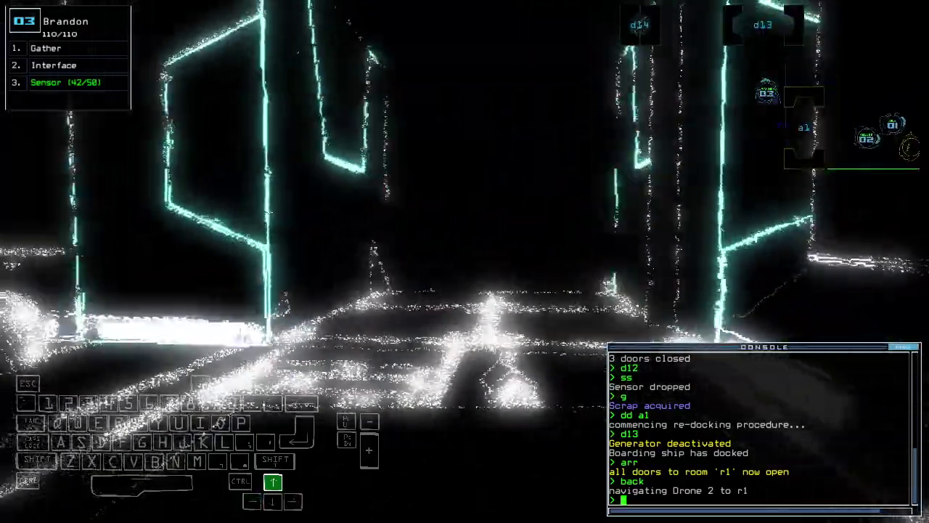
type("ss")
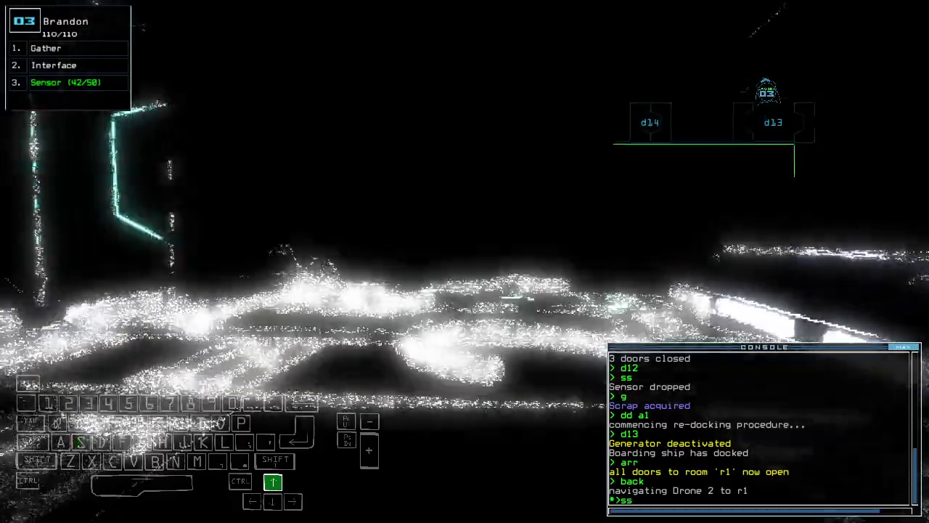
- Drop two sensors and collect scrap while steering drone 3 around the room
key("Return")
key("Left")
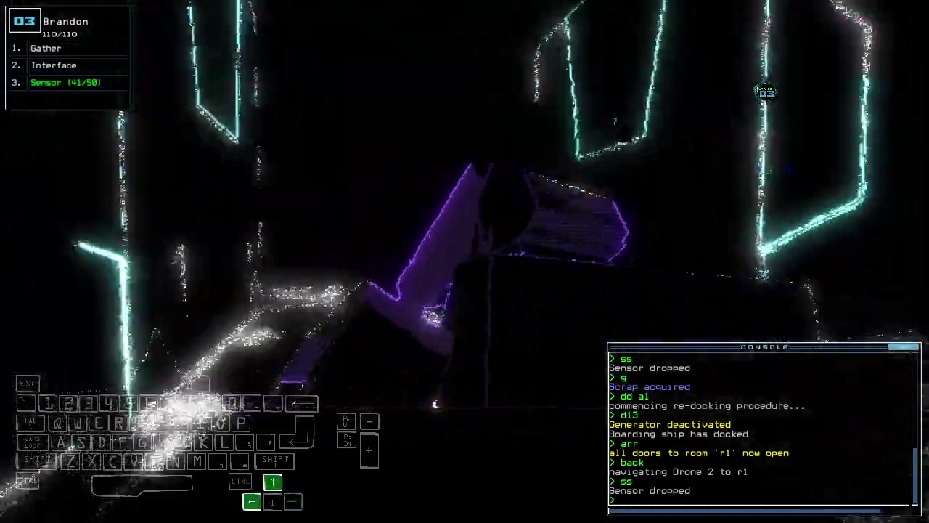
type("g")
key("Return")
type("ss")
key("Return")
key("Left")
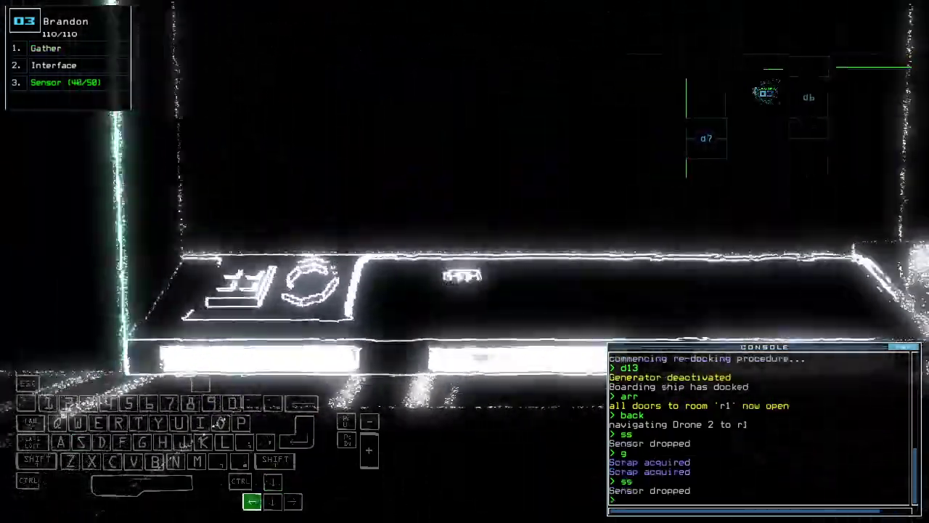
key("Down")
key("Down")
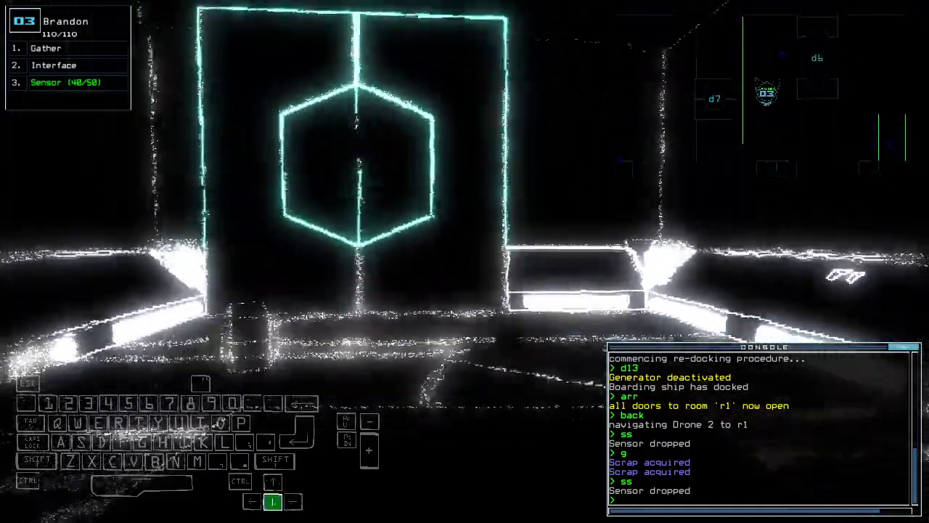
key("Down")
key("Down")
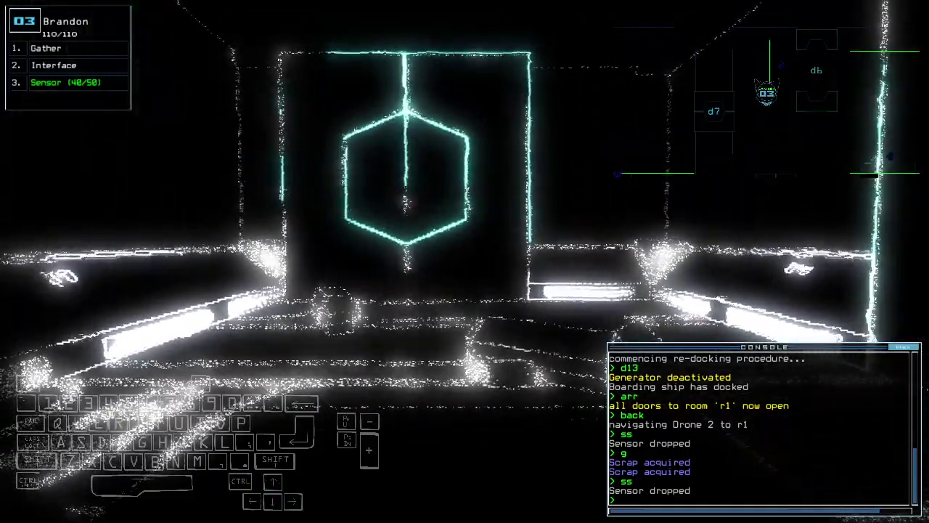
- Drive drone 3 past the purple object toward the airlock
key("Left")
key("Up")
key("Up")
key("Up")
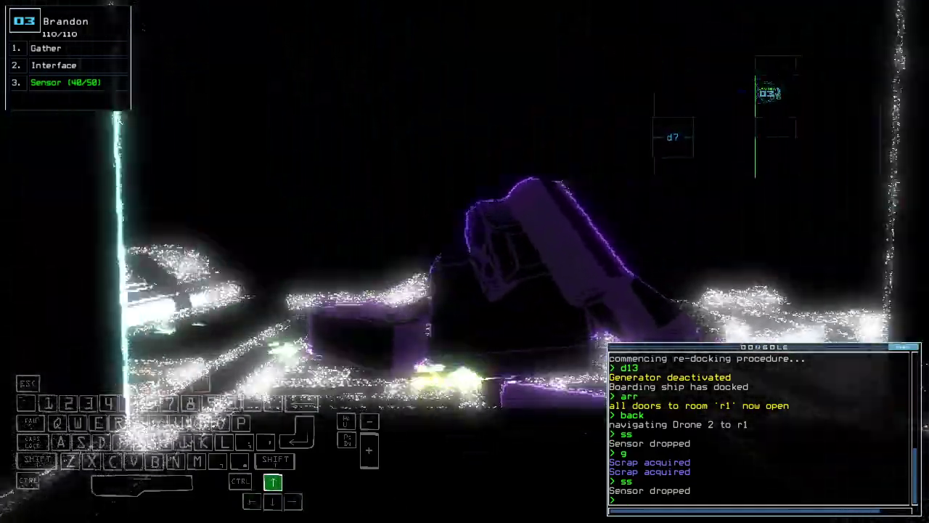
key("Up")
key("Up")
key("Up")
key("Up")
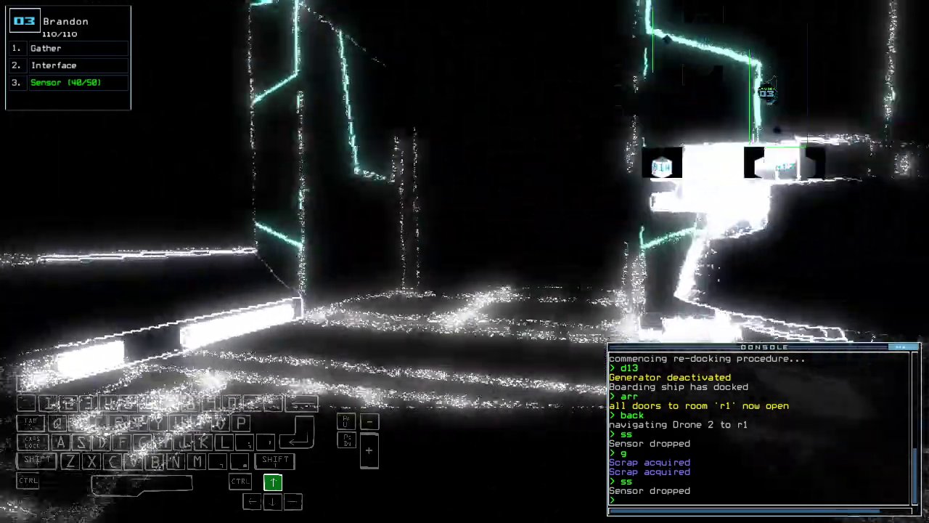
- Close room r1's doors, leave the derelict with 8 scrap, and view the daily leaderboard
key("Up")
key("Up")
key("Up")
key("Up")
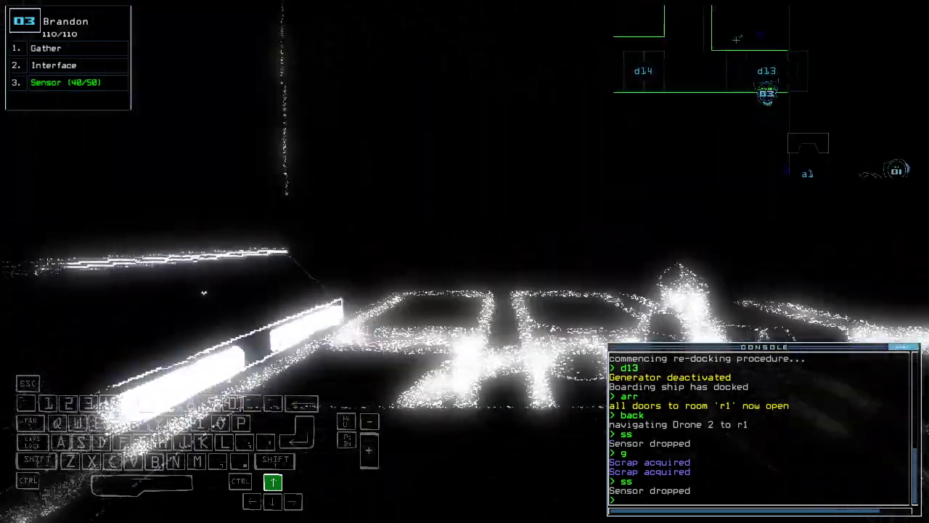
key("Up")
key("Up")
key("Up")
key("Up")
key("Up")
key("Up")
type("ra")
key("Return")
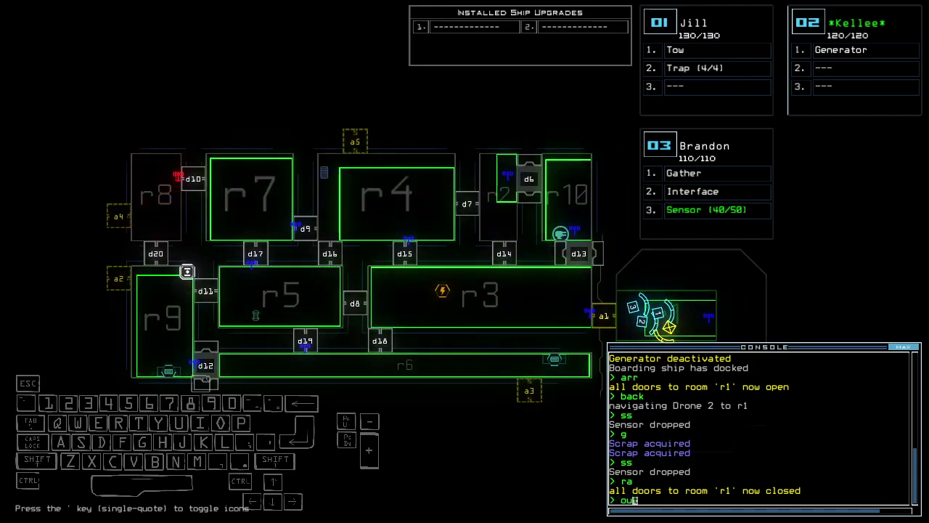
type("t")
key("Return")
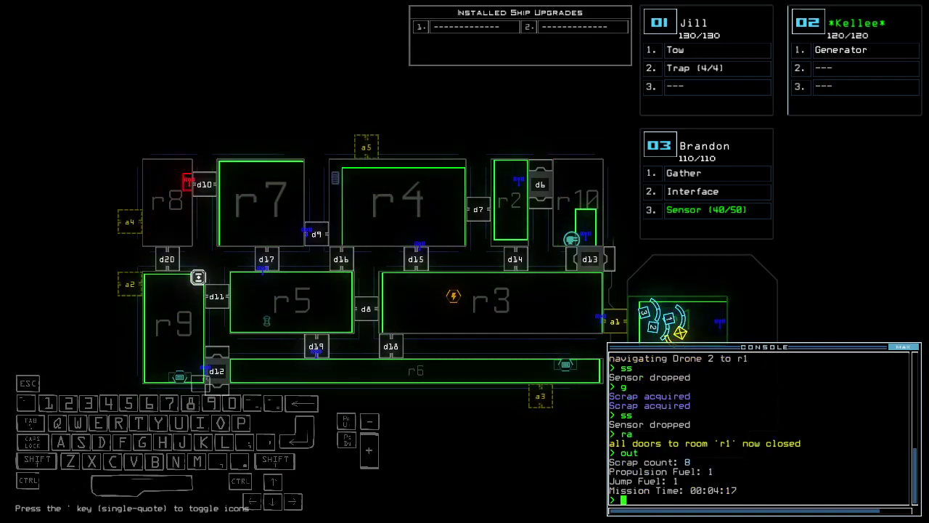
key("o")
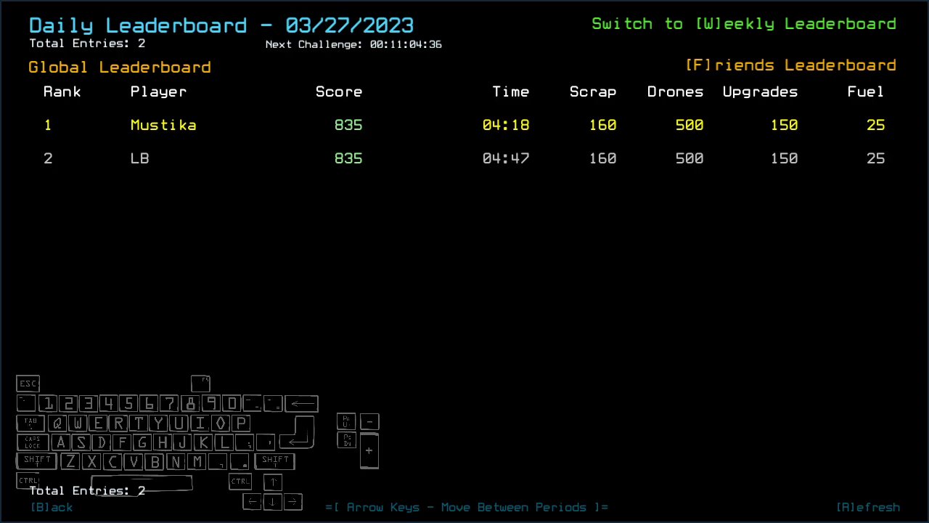
- Return to the Challenge Launcher and launch the Weekly Challenge
key("b")
key("w")
key("Return")
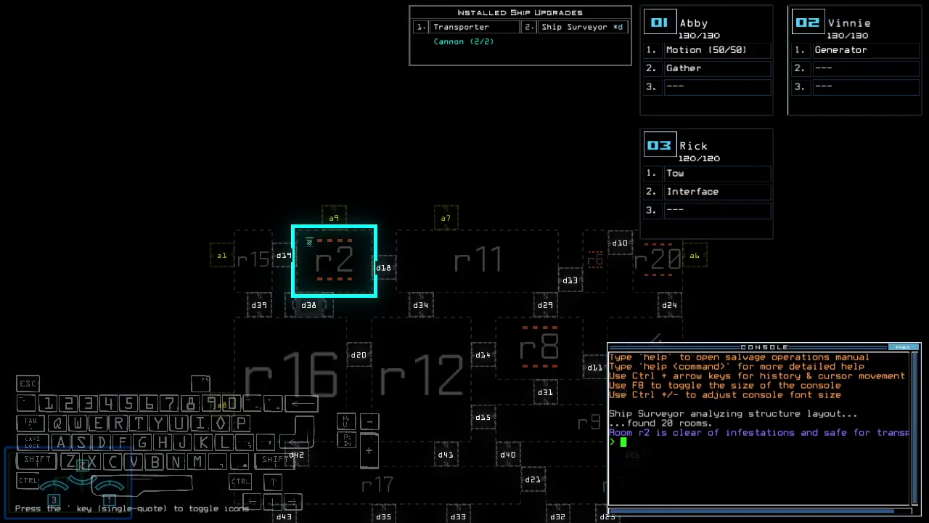
- Give drone 3 Gather, Interface and Motion, drone 2 Generator and Tow, then check status
key("Down")
key("Down")
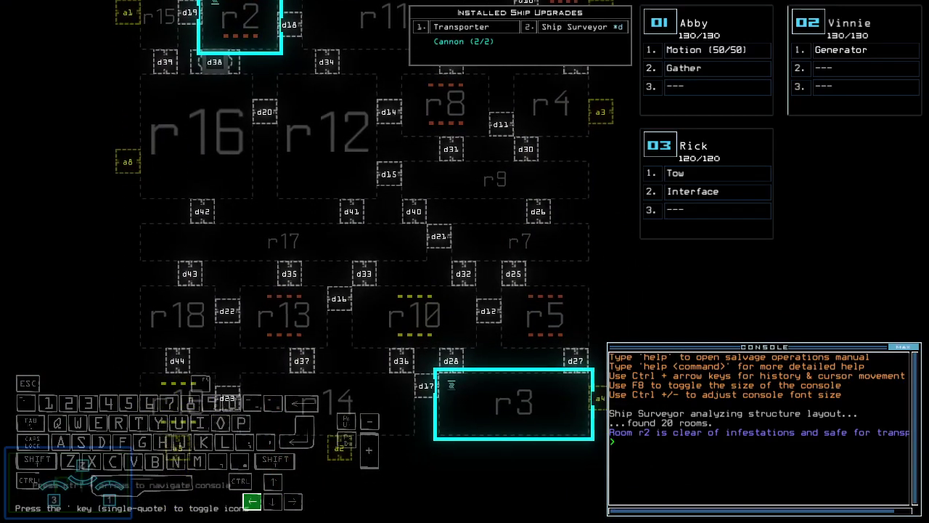
key("Up")
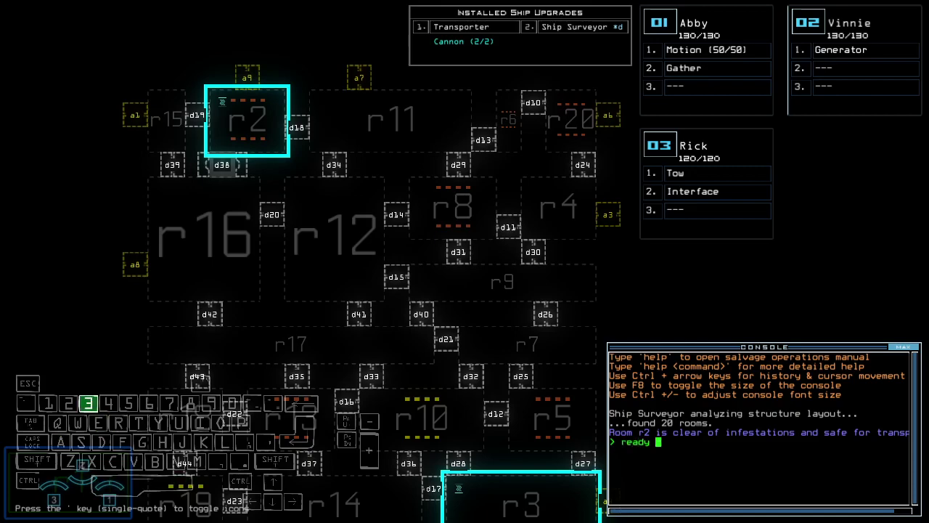
type("atus")
key("Return")
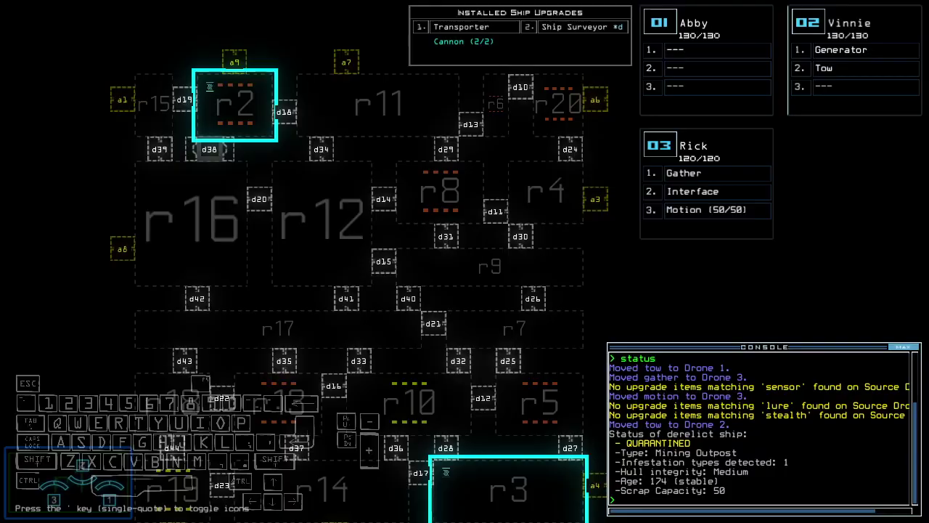
key("3")
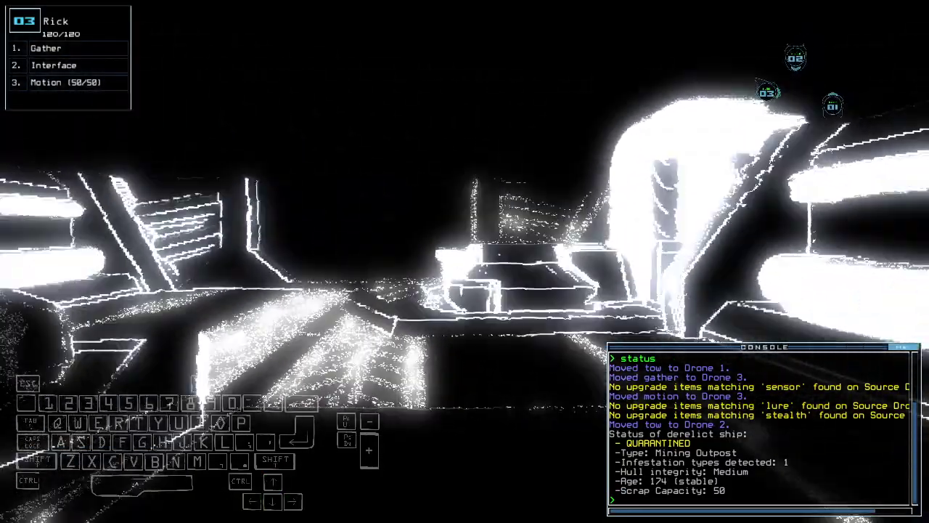
key("3")
type("transport 2 3 r2")
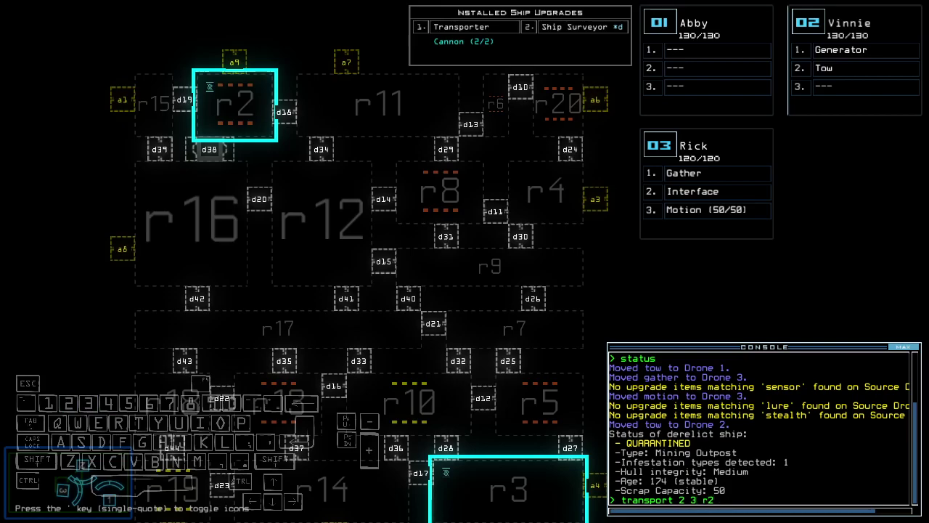
- Transport drones 2 and 3 aboard, activate the generator, and drive drone 3 forward
key("Return")
type("g")
key("Return")
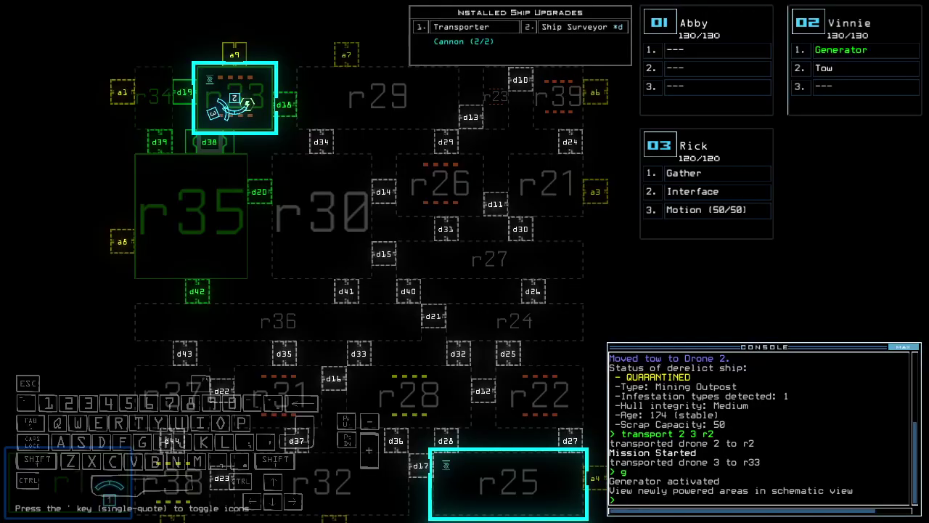
key("3")
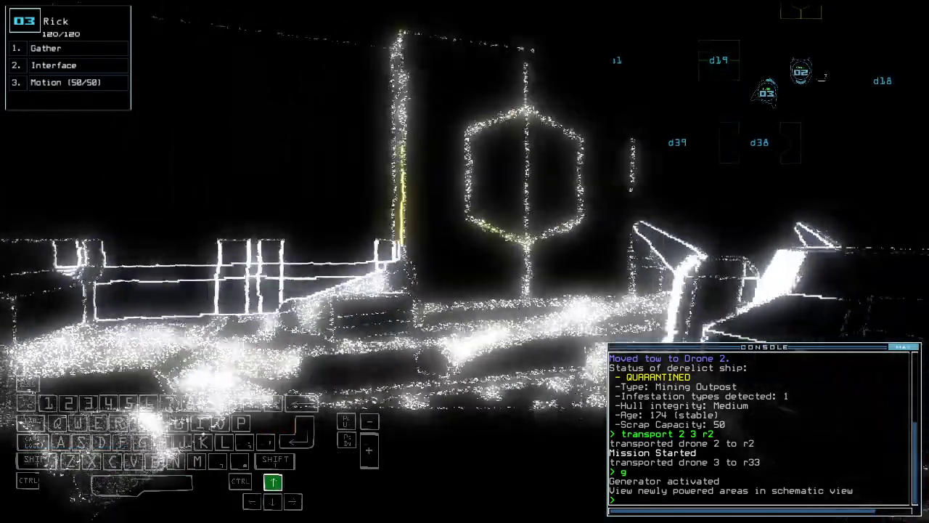
key("Up")
key("Right")
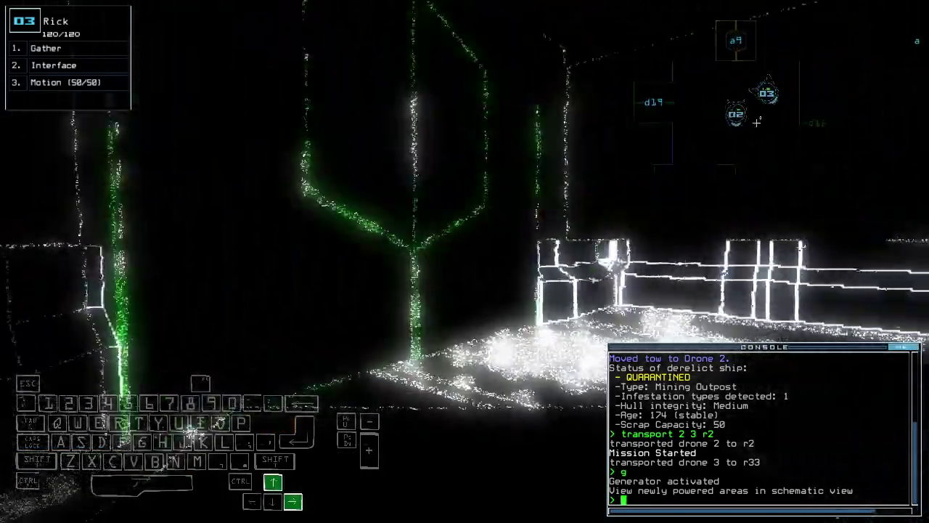
key("Up")
key("Up")
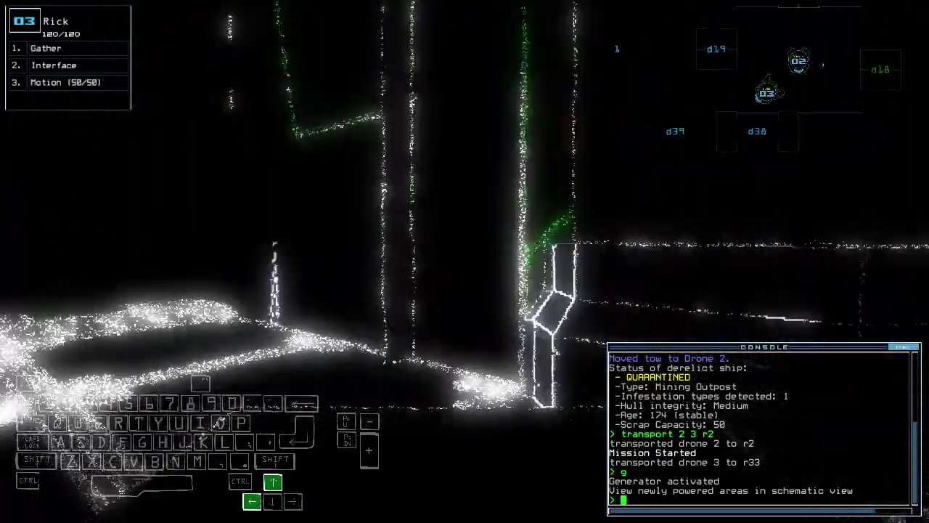
- Steer drone 3 along the corridor and gather scrap twice
key("space")
key("Down")
key("Down")
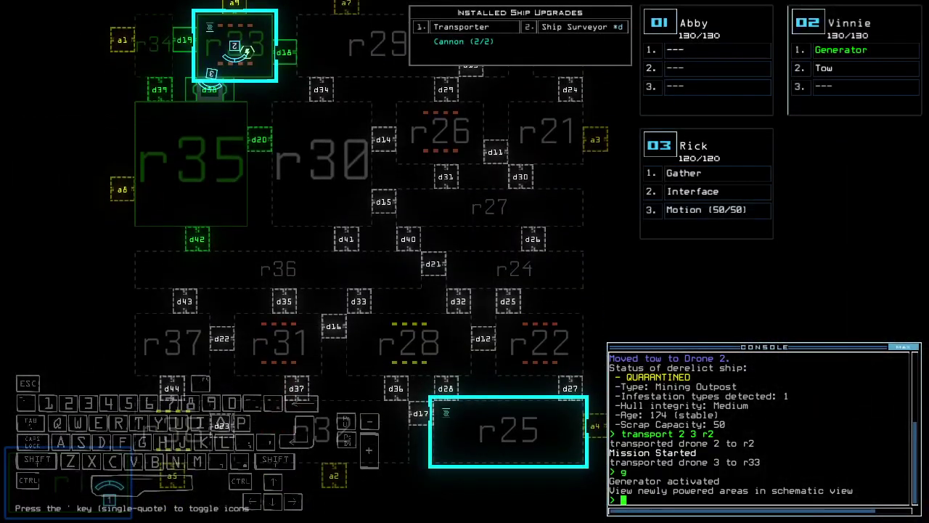
key("space")
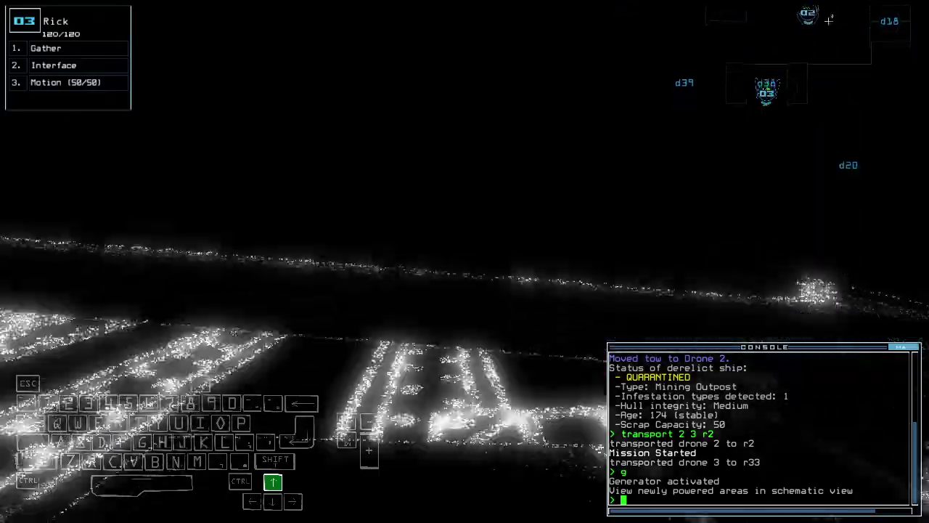
key("Up")
key("Up")
key("Right")
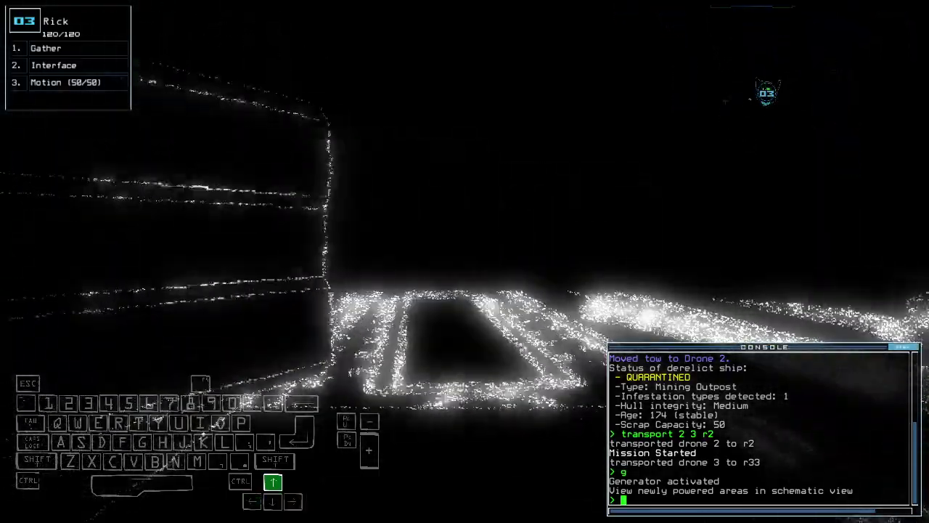
key("Return")
type("g")
key("Return")
- Drive drone 3 onward, gather a third batch of scrap, and turn around the room
key("space")
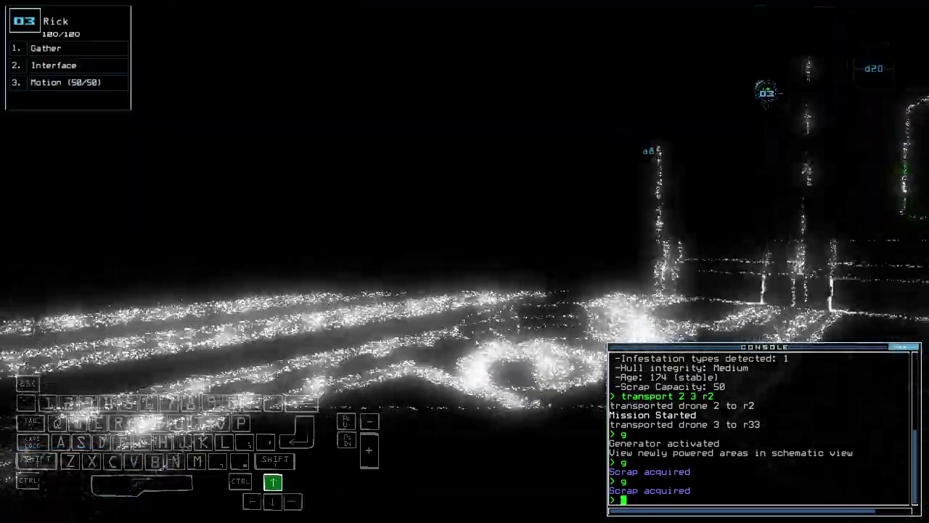
key("Up")
key("Up")
key("Left")
type("g")
key("Return")
key("Up")
key("Left")
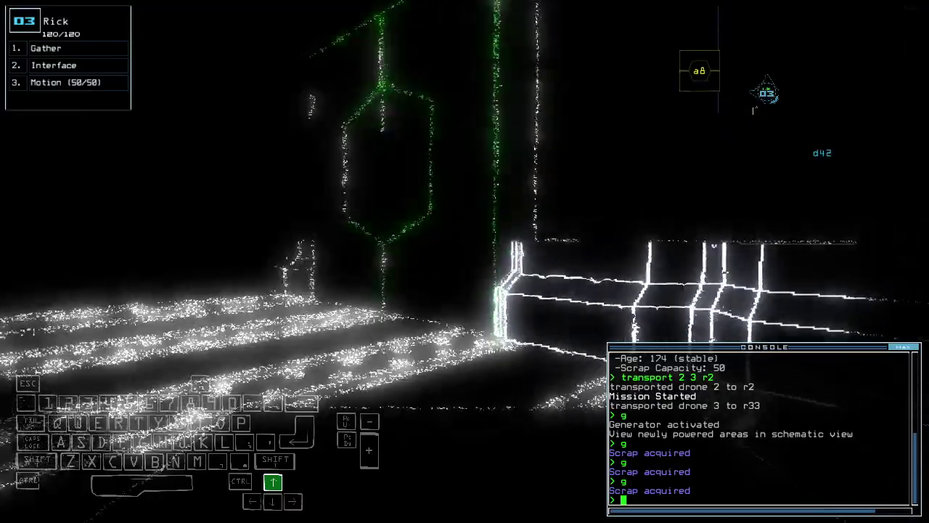
key("Left")
key("space")
- Drive drone 3 forward, run a motion scan, and toggle door d20
key("space")
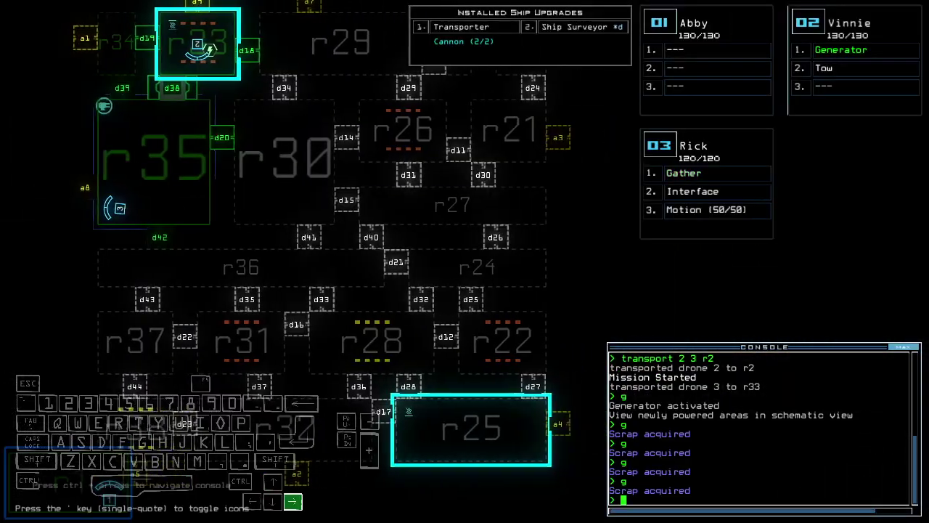
scroll(291, 218, "up", 3)
key("space")
key("Left")
key("Up")
key("Up")
key("space")
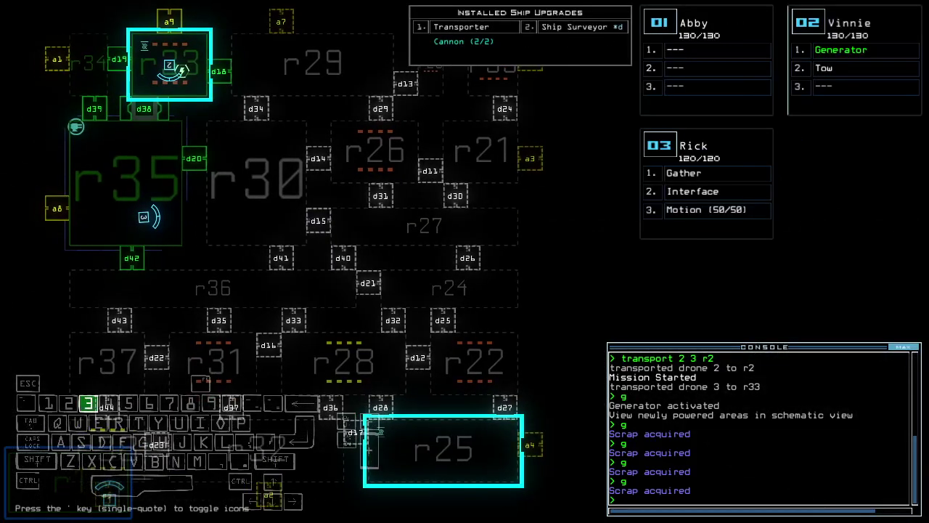
key("space")
type("motion")
key("Return")
key("space")
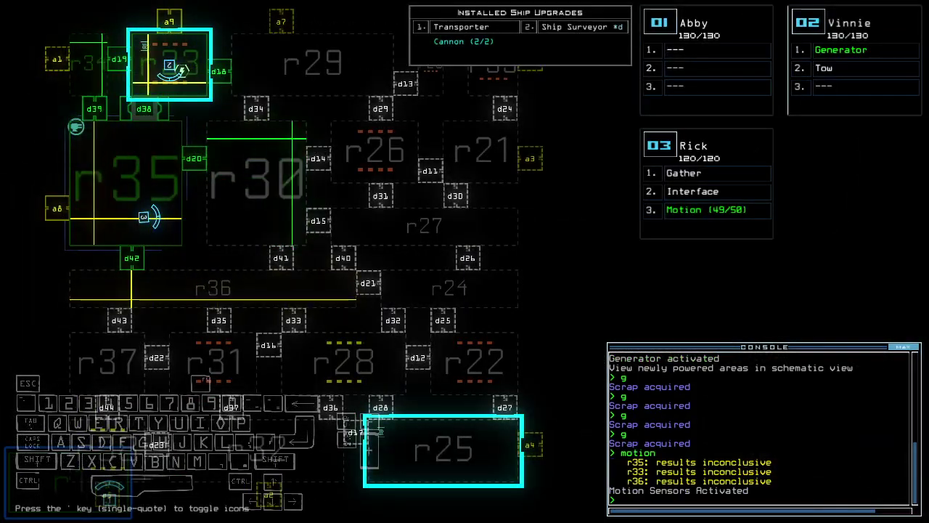
key("space")
key("Up")
type("d20")
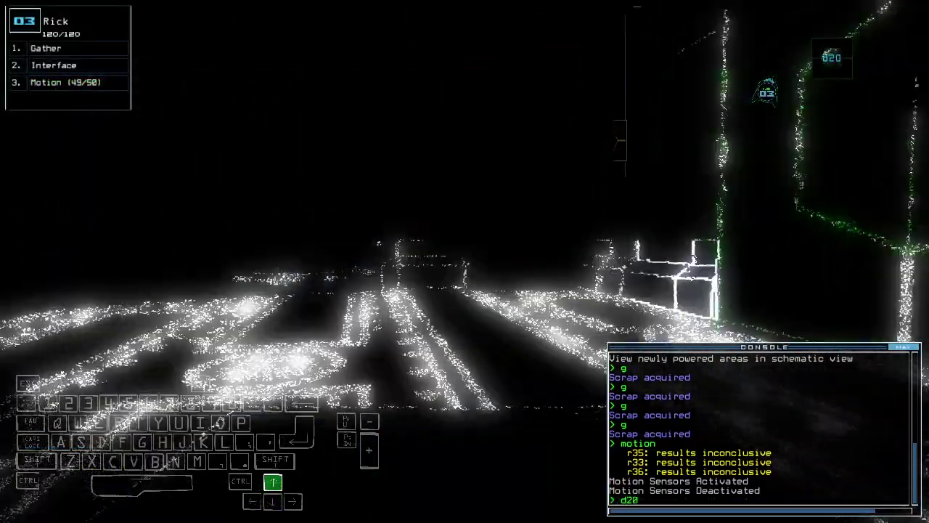
key("Return")
key("space")
key("space")
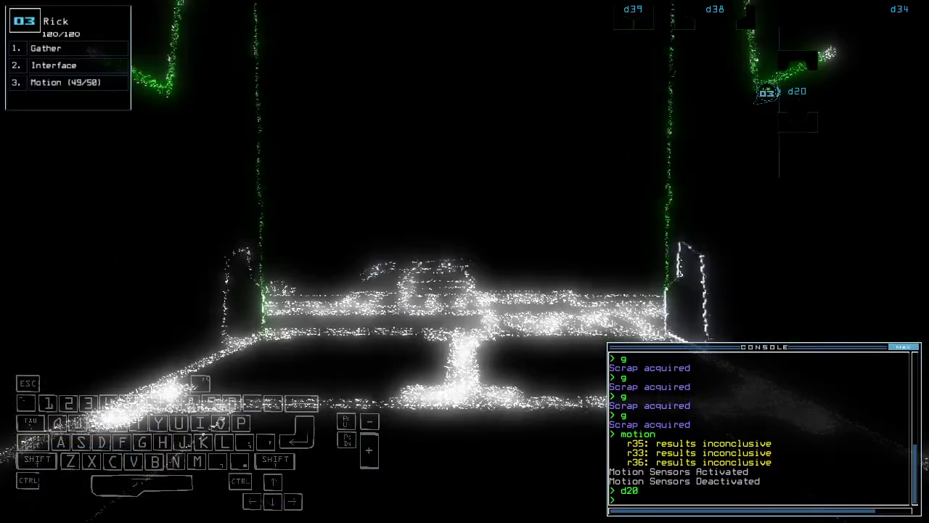
- Run a second motion scan, again inconclusive for r35, r33 and r36
key("Up")
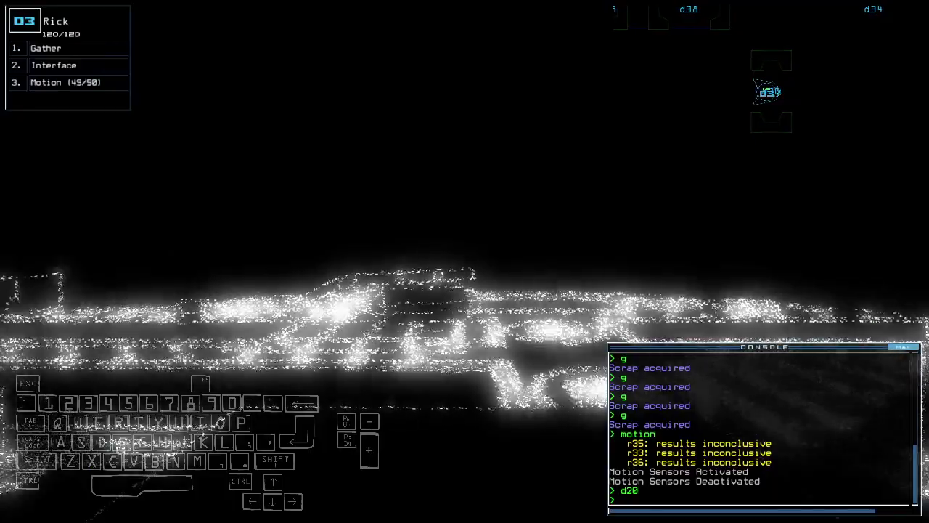
type("motion")
key("Return")
key("space")
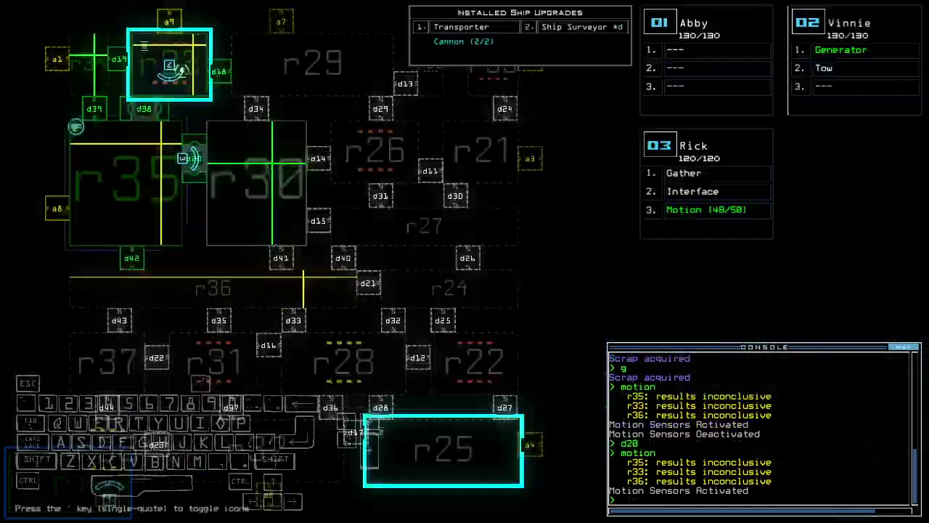
key("space")
key("Up")
key("Left")
- Keep driving drone 3 through the dark rooms, checking its position on the schematic
key("Up")
key("Up")
key("Left")
key("Up")
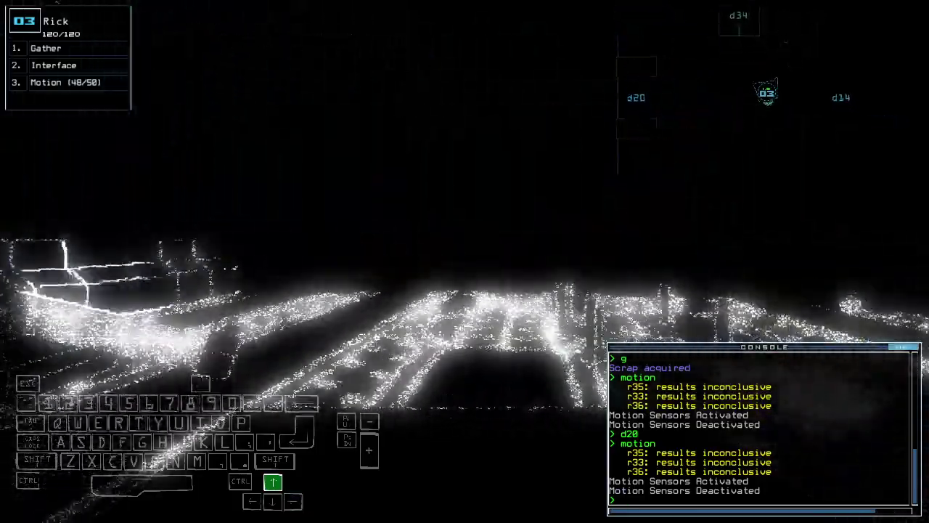
key("Up")
key("Right")
key("Right")
key("Up")
key("Up")
key("Left")
key("Up")
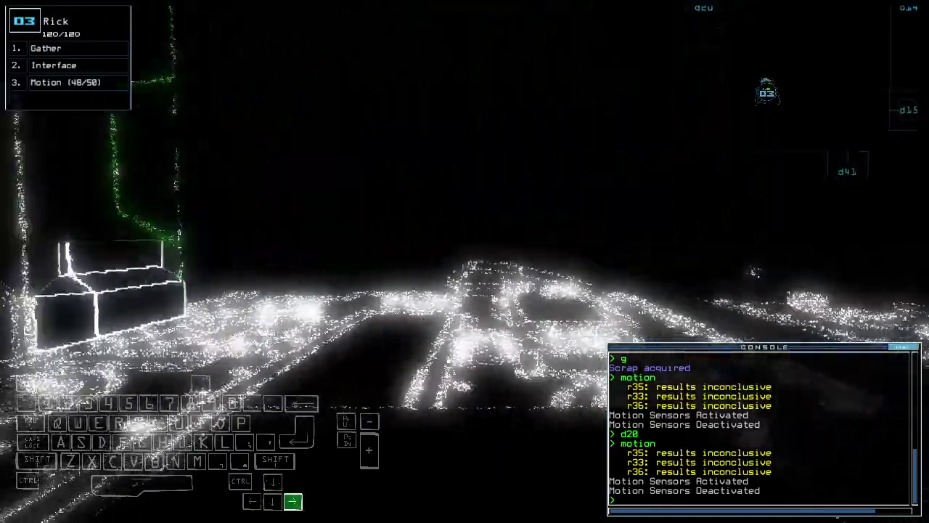
key("Tab")
key("Tab")
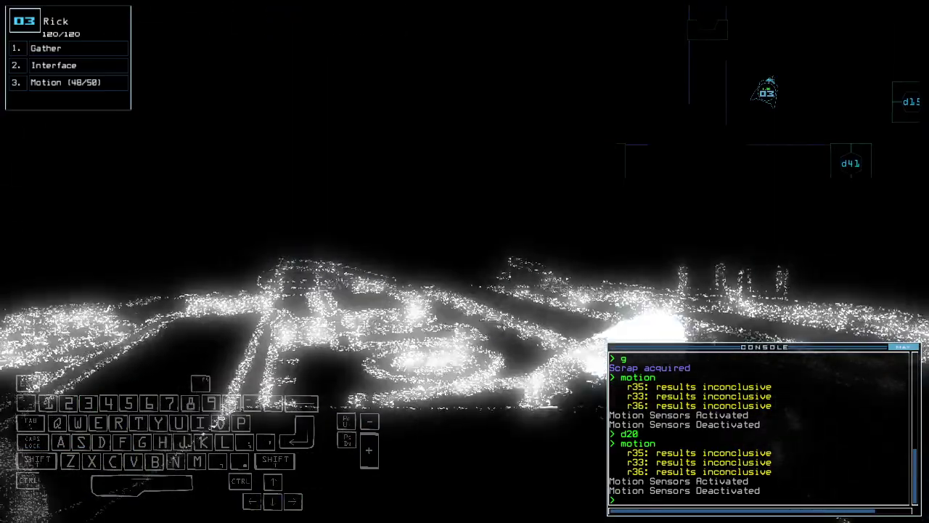
key("Up")
key("Up")
key("Up")
key("Up")
key("Up")
key("Left")
key("Up")
key("Up")
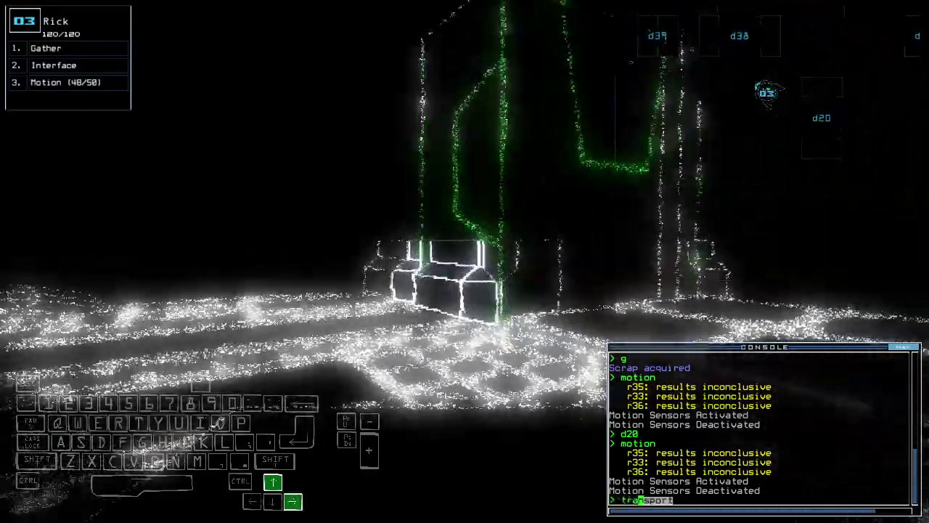
- Transport drone 3 to room r25 and turn it to look around
key("Left")
type("transport r25")
key("Return")
key("Left")
key("Left")
key("Left")
key("space")
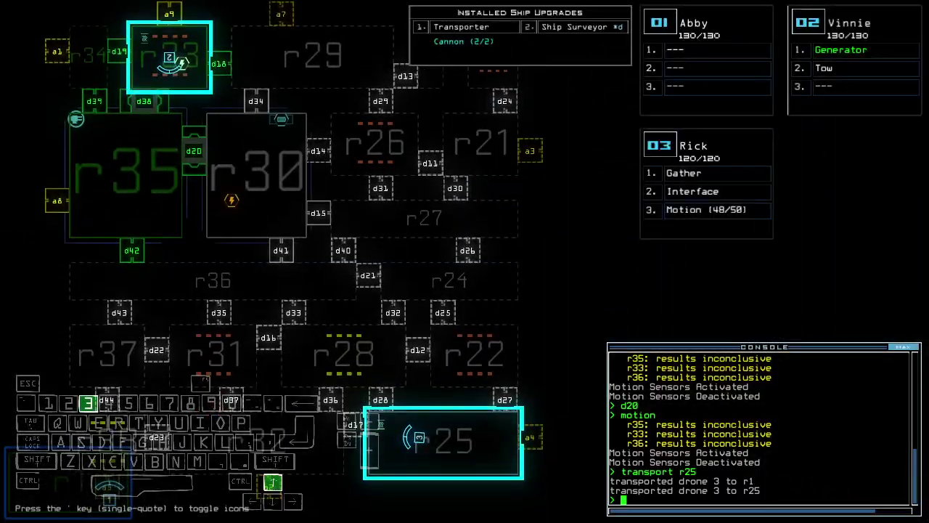
key("space")
- Drive drone 3 through r25 and attempt a transport to r23, which fails
key("Up")
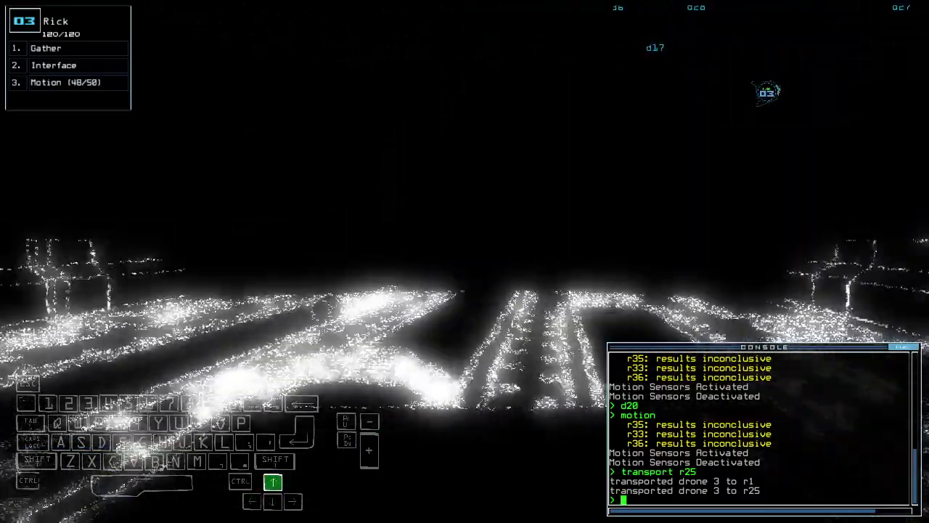
key("Up")
key("Left")
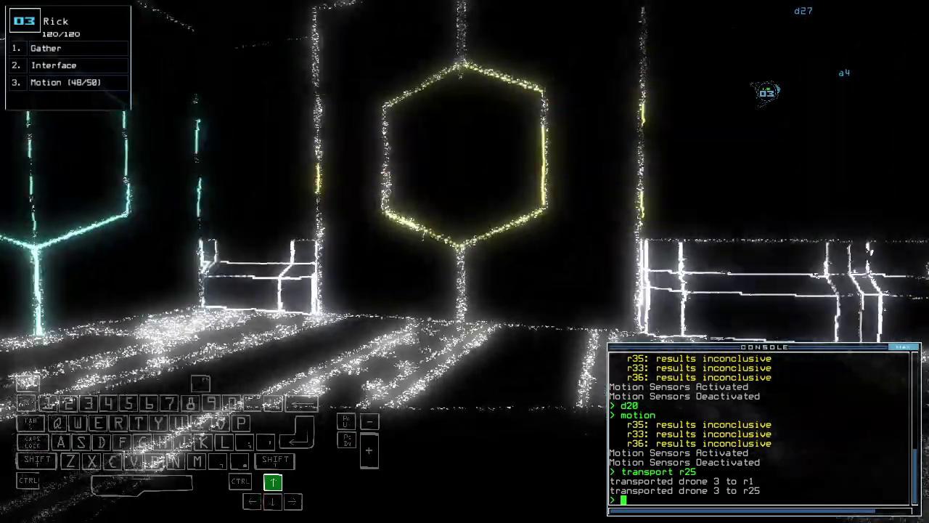
key("space")
type("transport")
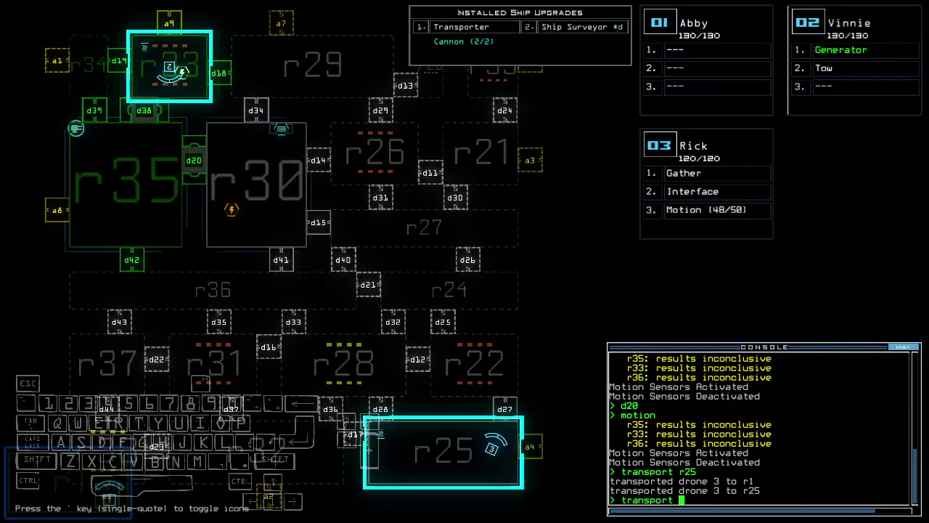
type("3 r2")
key("Return")
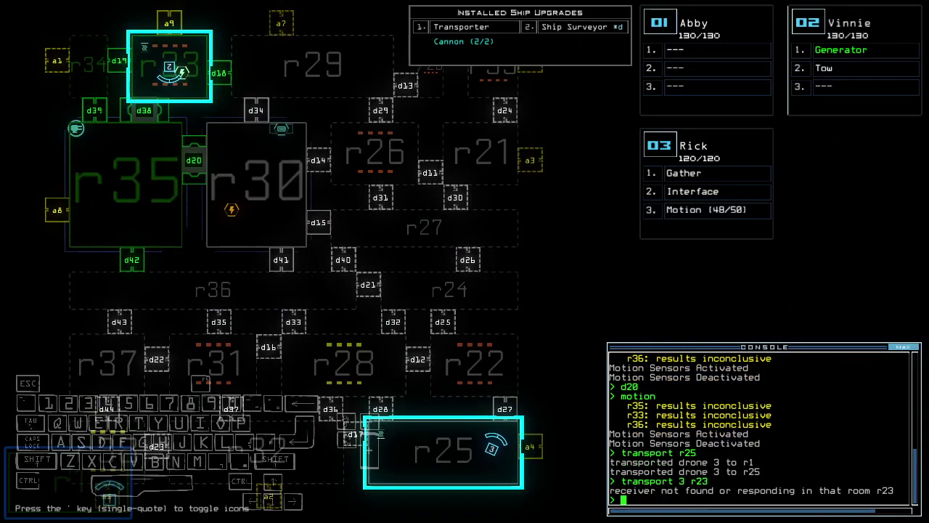
key("Down")
type("t")
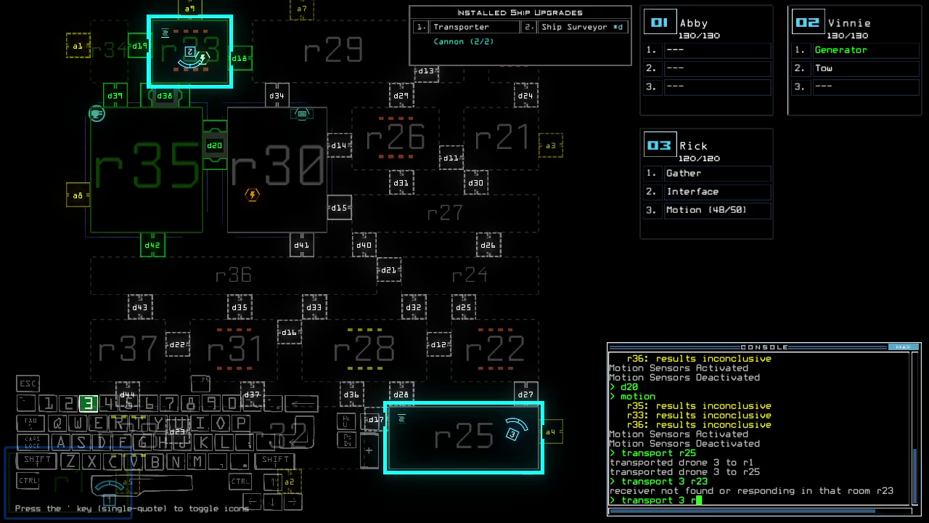
- Transport drone 3 to room r33 and look around with it
key("2")
type("33")
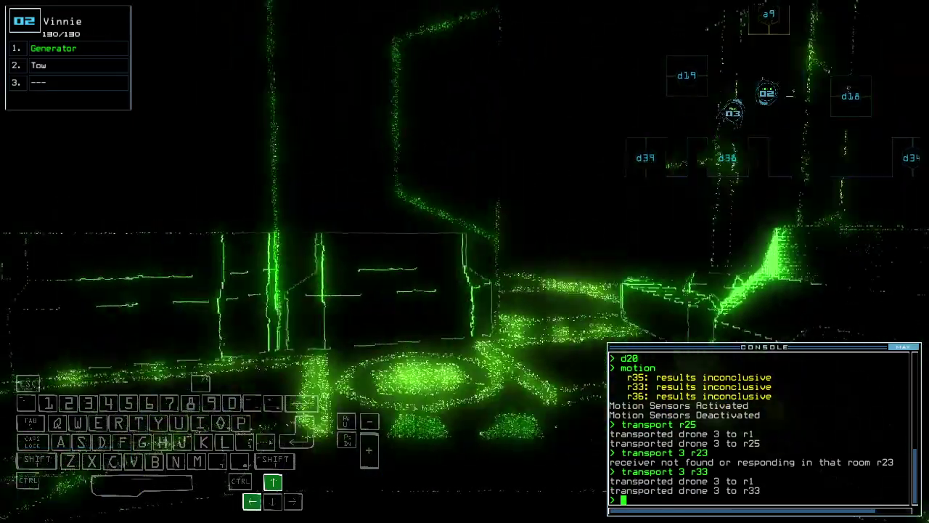
key("Up")
key("3")
key("Up")
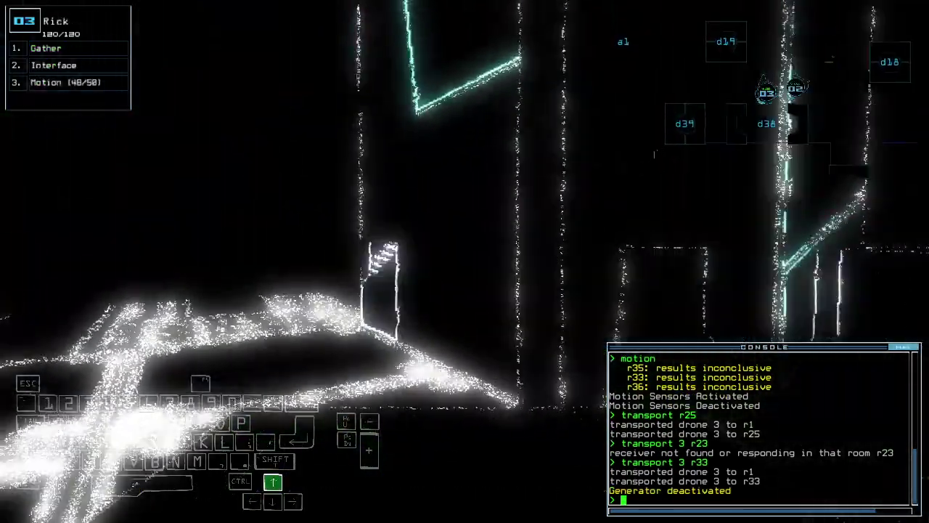
type("navigate 2")
- Navigate drone 2 to drone 3's room, then on to room r30
key("Return")
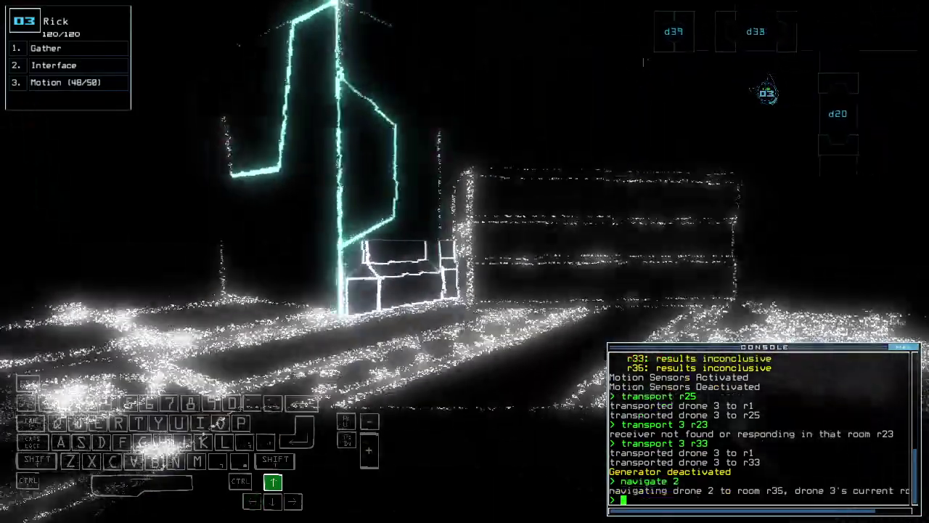
key("Tab")
key("Tab")
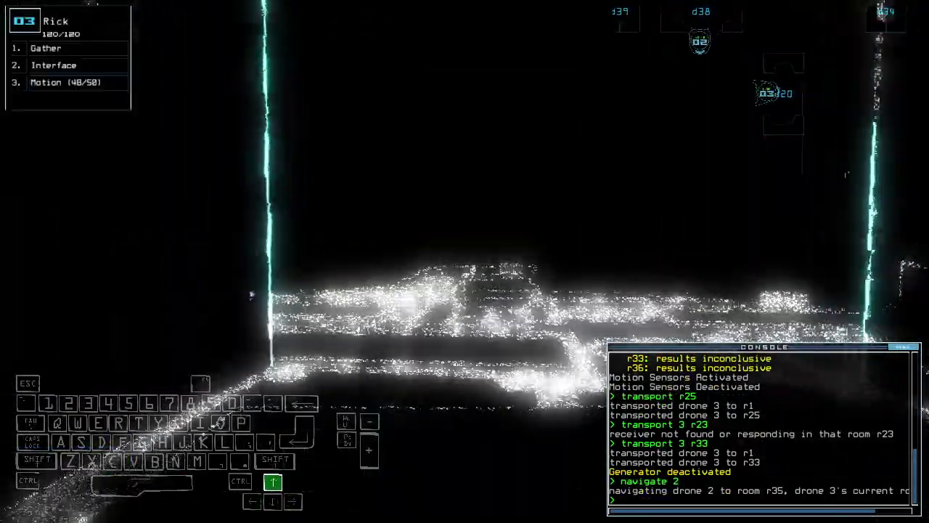
key("Up")
key("Return")
key("Up")
key("Tab")
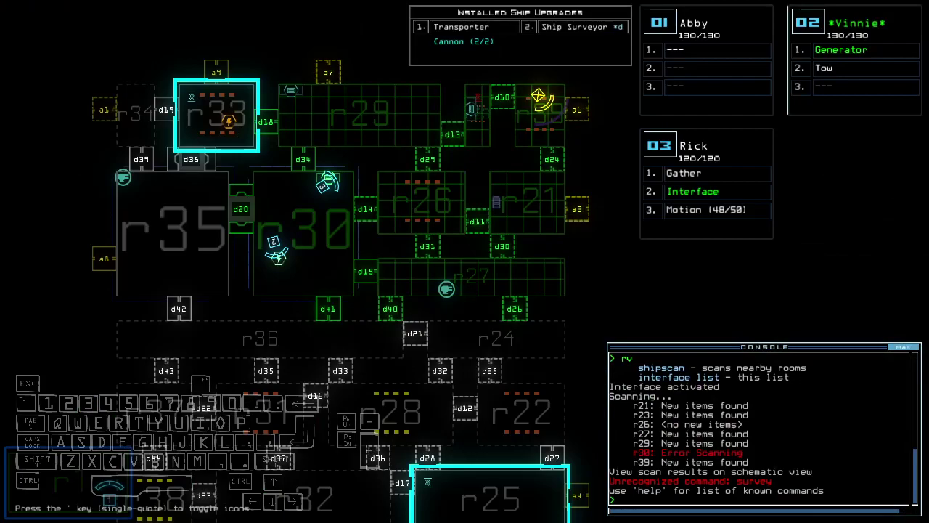
- Run a motion sweep, retry the defenses, and drive drone 3 through door d34
key("3")
type("df")
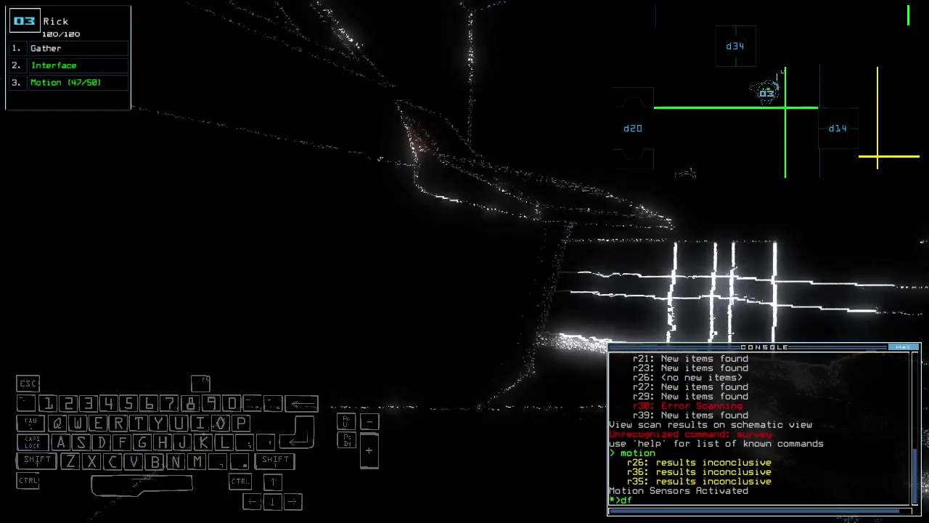
key("Return")
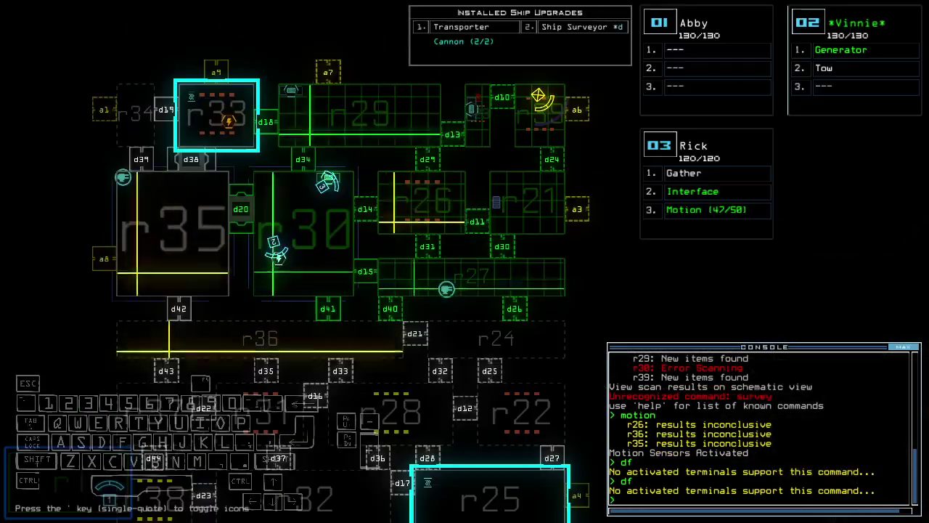
type("3d34")
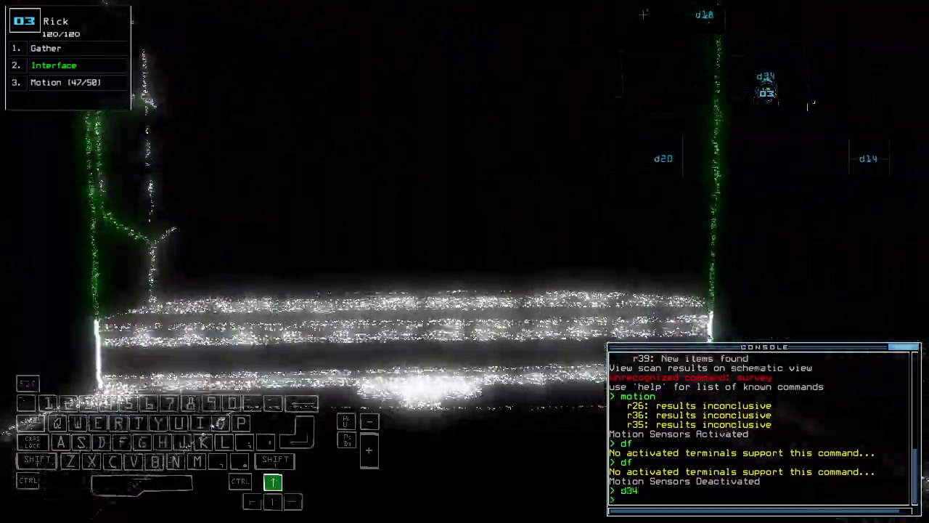
key("Return")
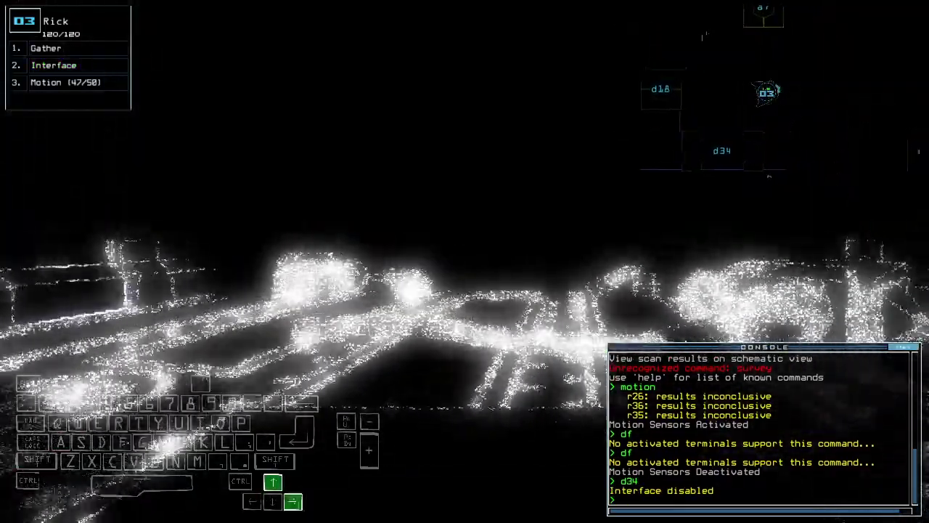
key("Up")
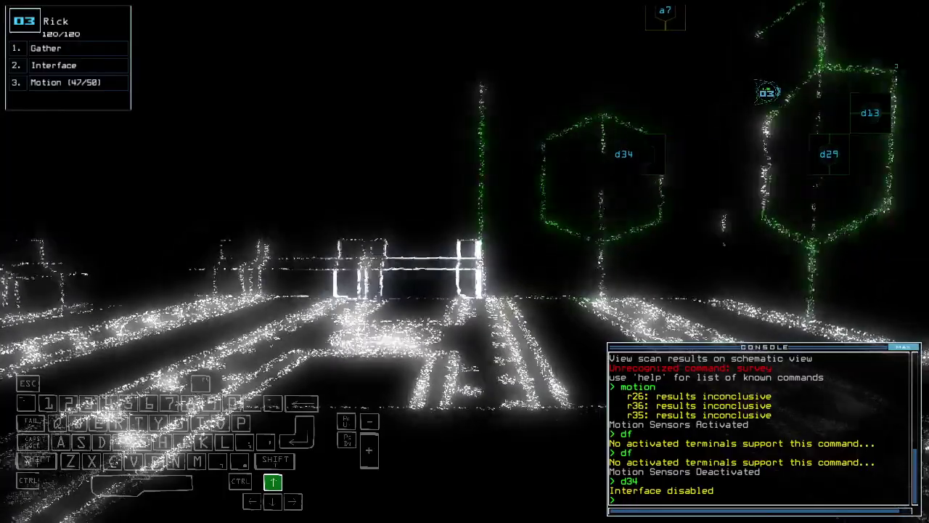
- Reverse drone 2 away from the generator
key("space")
key("2")
key("Down")
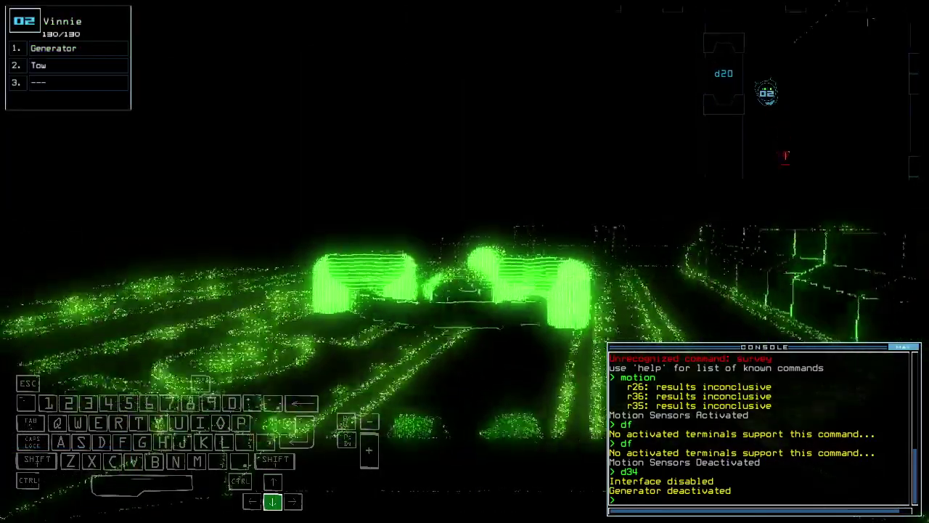
key("space")
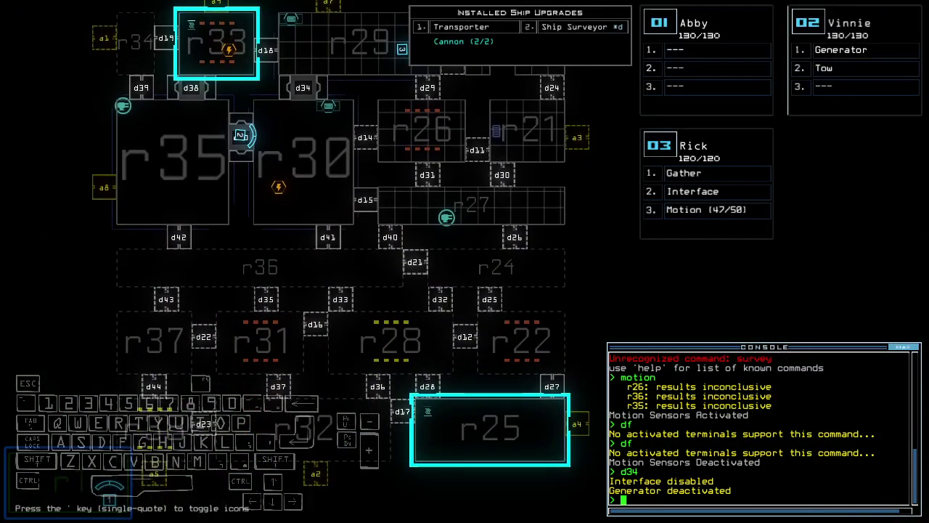
- Drive drone 2 back to the generator and reactivate it
key("space")
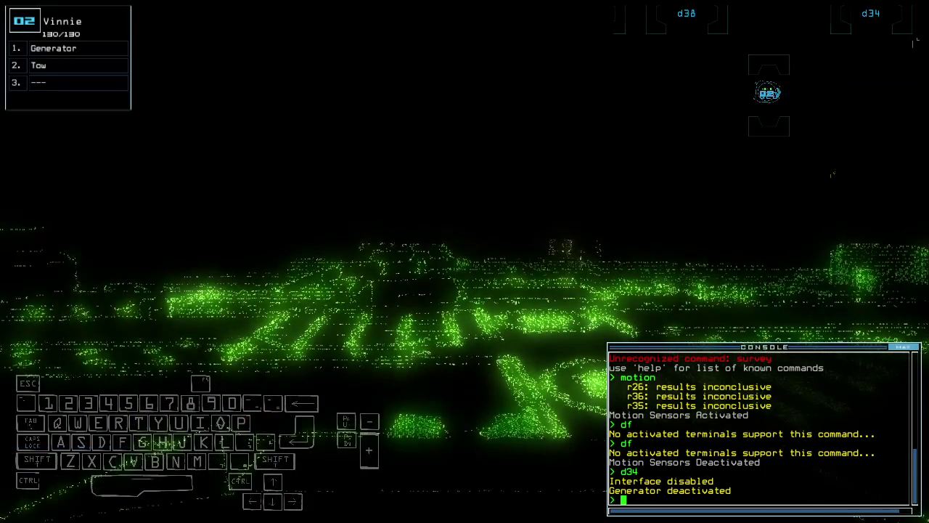
key("Up")
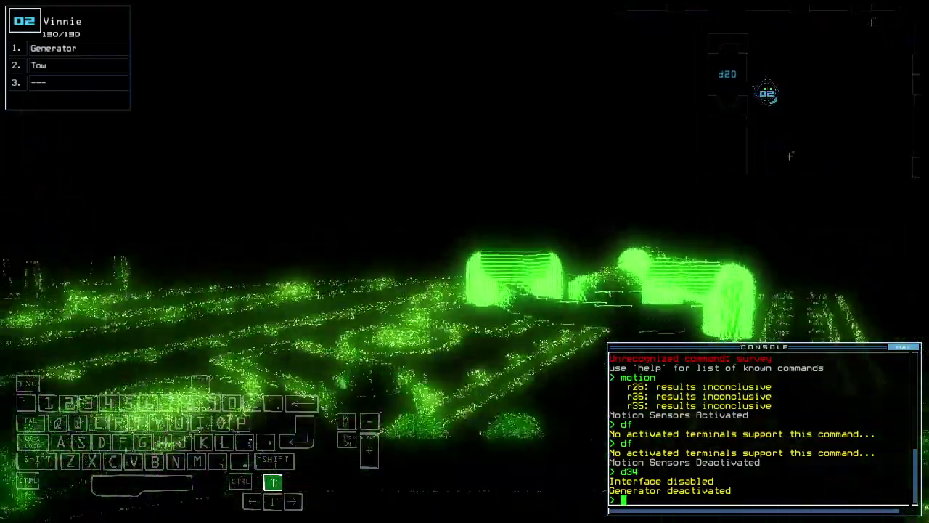
key("1")
key("space")
- Switch to drone 3, open door d13 and drive through it
key("3")
key("space")
key("space")
key("Up")
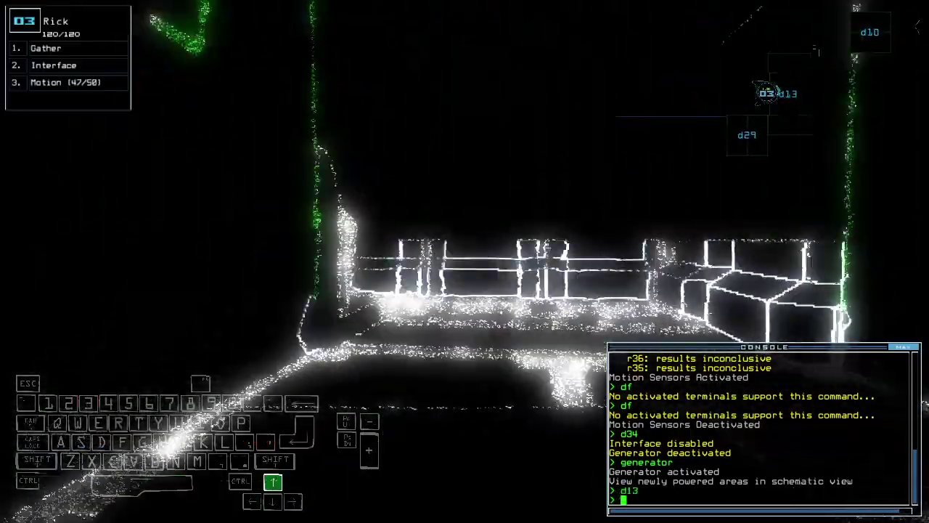
type("d13")
key("Return")
key("Up")
- Turn drone 3 right and open door d10
key("Left")
key("space")
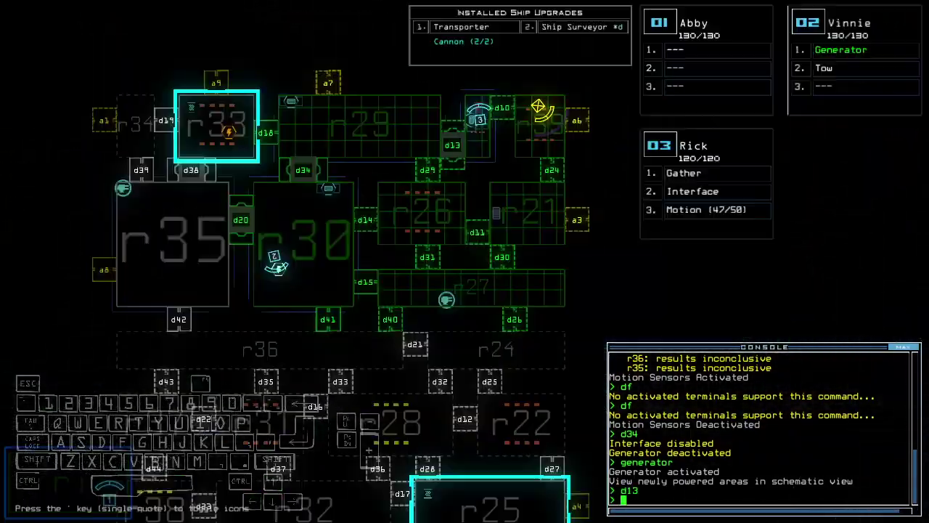
key("space")
key("Right")
key("Return")
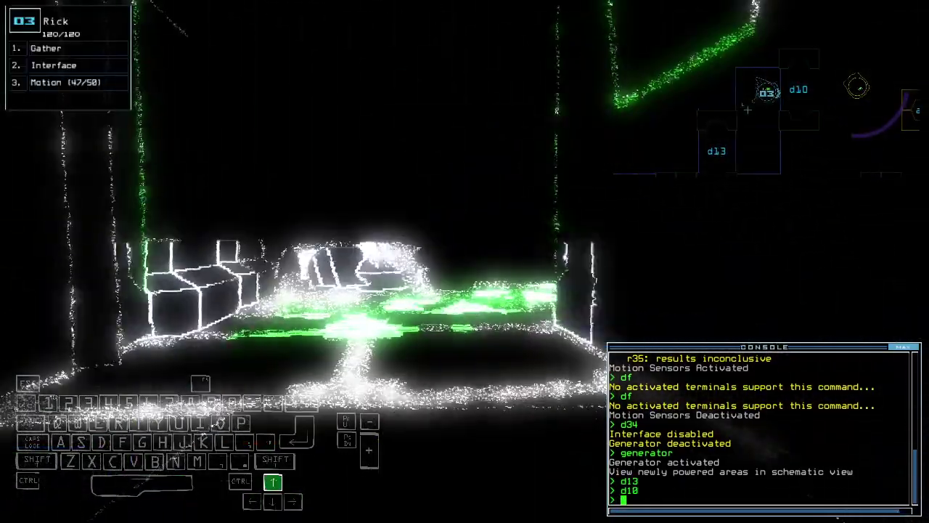
- Bring up drone 3's module swap screen with the 'swap' command
key("space")
key("space")
key("Right")
key("Tab")
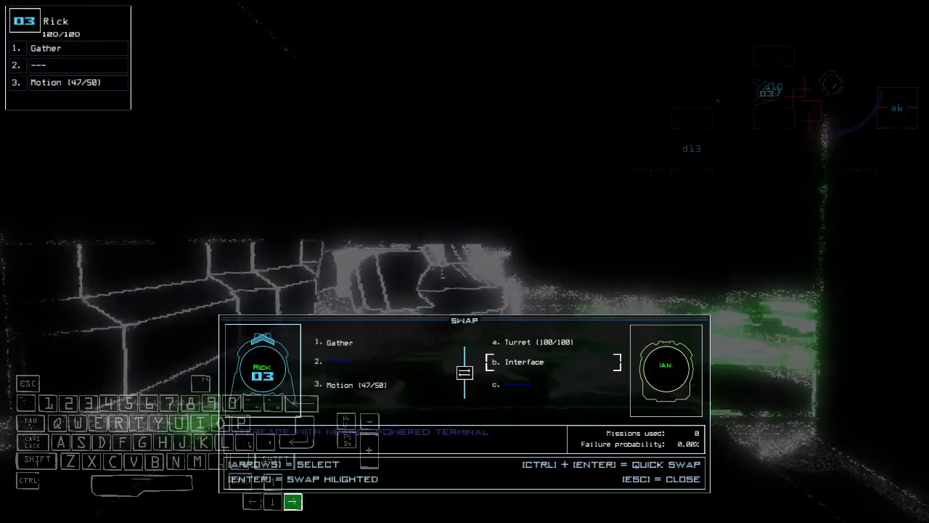
- Fit a Turret (100/100) on drone 3 in place of Interface, then drive it near door d10
key("Escape")
key("space")
key("space")
key("space")
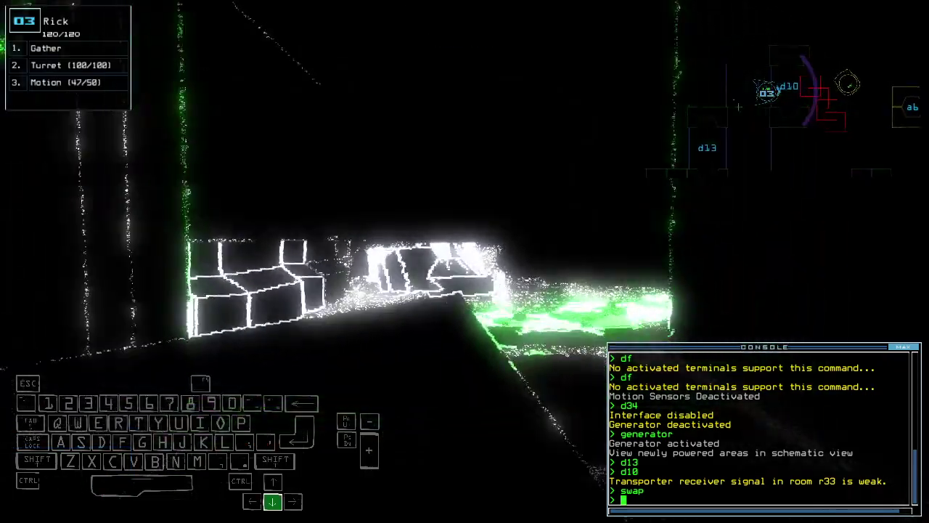
key("Left")
key("space")
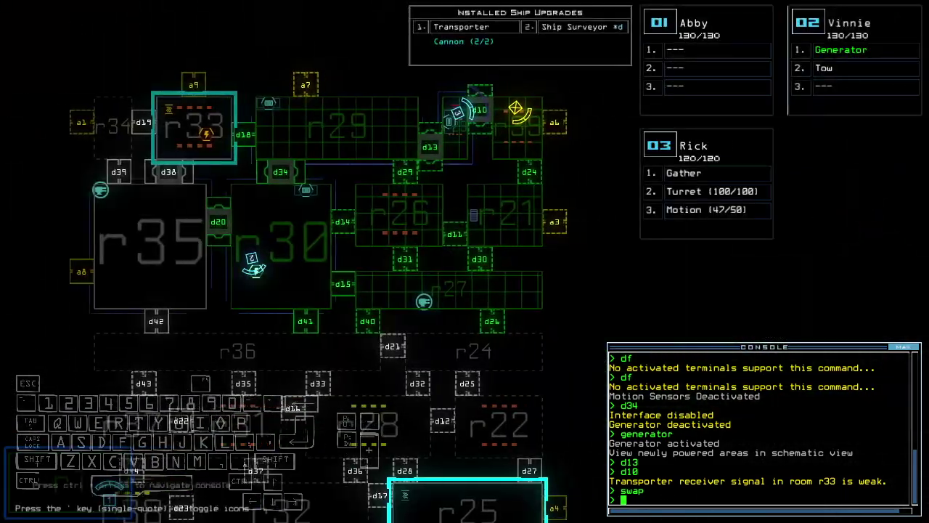
key("space")
key("Left")
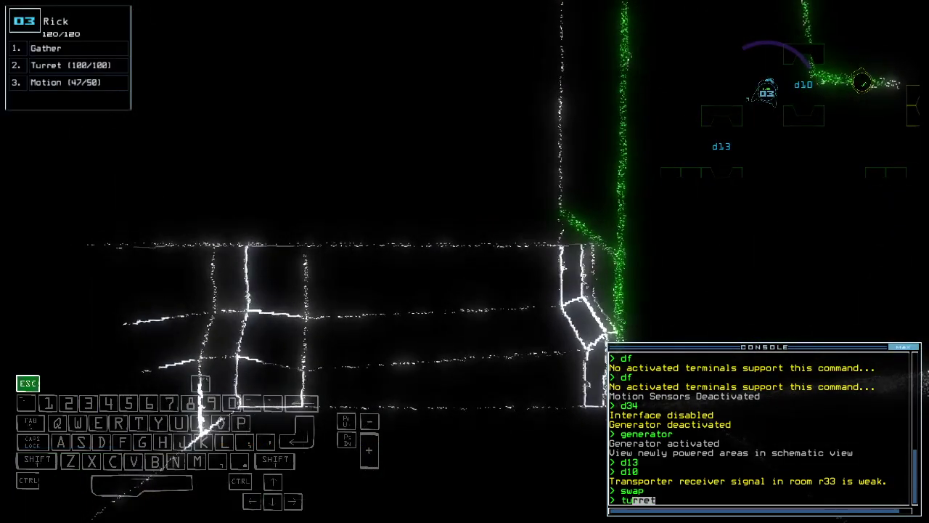
- Power drone 2's generator and open 11 doors with the 'bbbb' command
key("space")
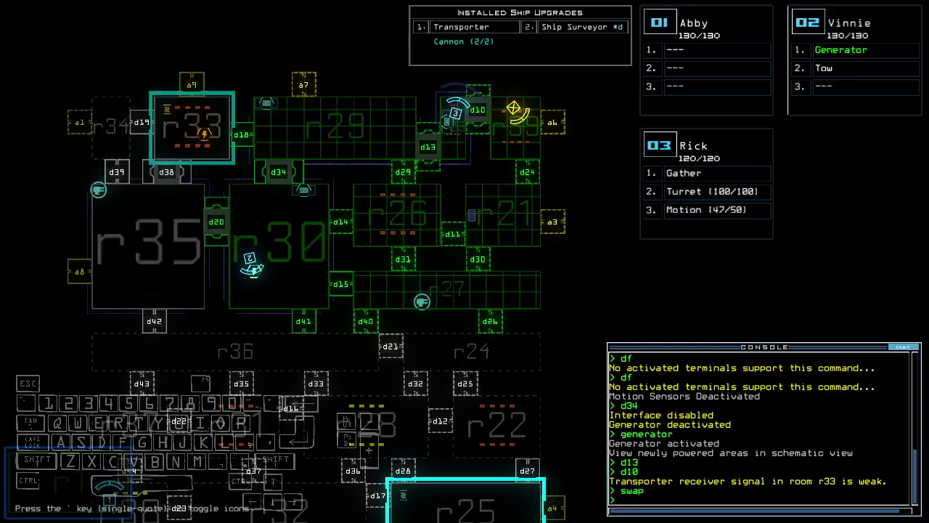
key("space")
key("Up")
key("Up")
key("Up")
key("Down")
type("g")
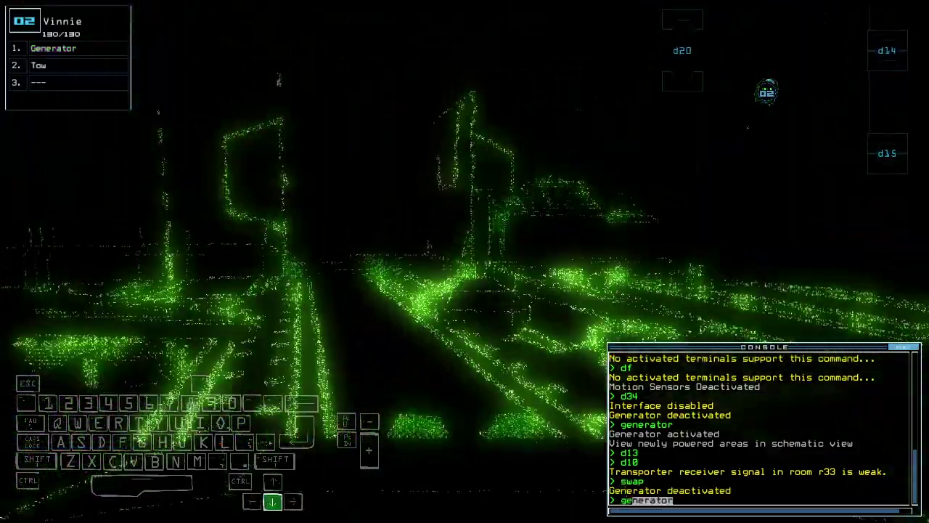
type("bbbb")
key("Return")
- Drive onward and swap drone 3's Motion module for Tow with 'swap mo to'
key("g")
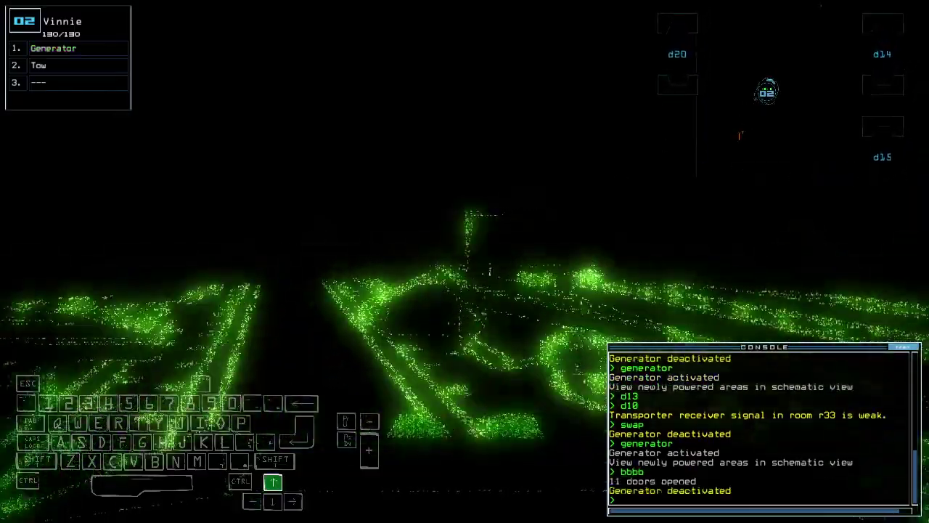
key("Up")
key("Up")
key("Up")
key("Up")
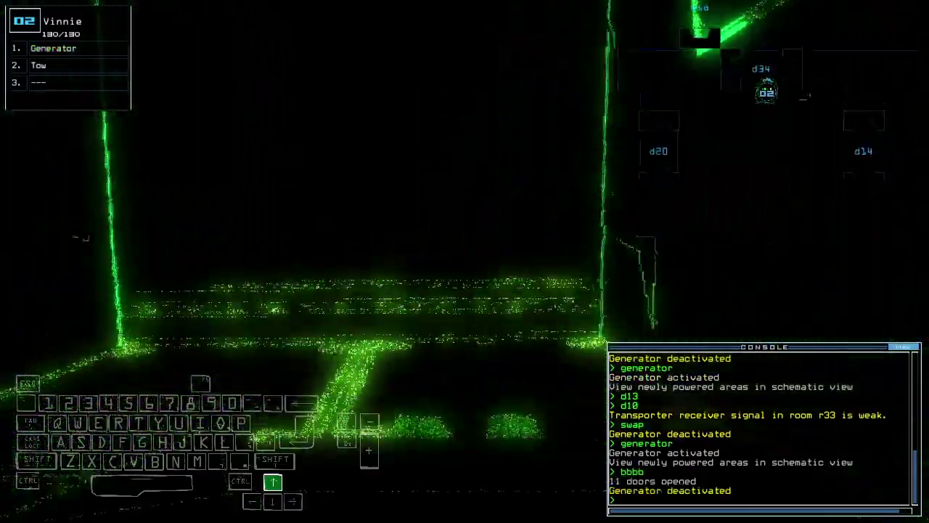
key("Up")
key("Up")
key("Up")
key("Up")
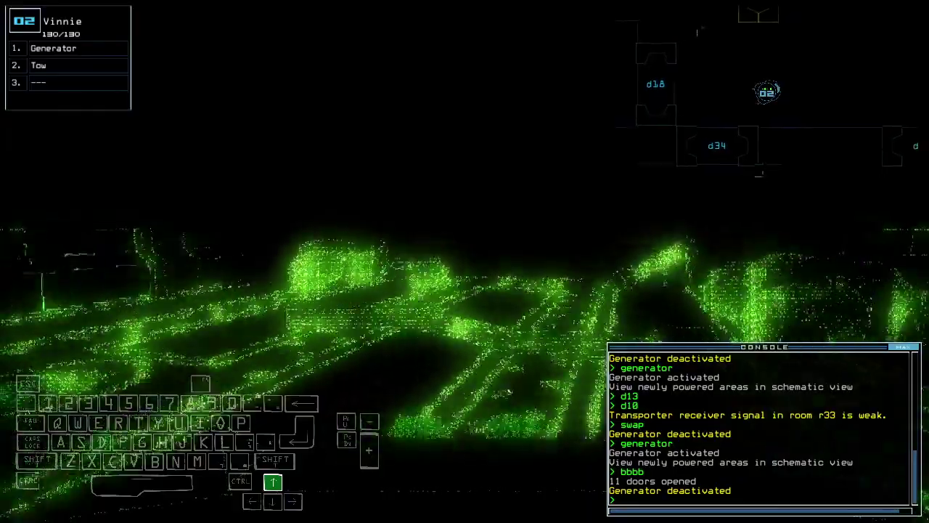
key("Up")
type("swap in")
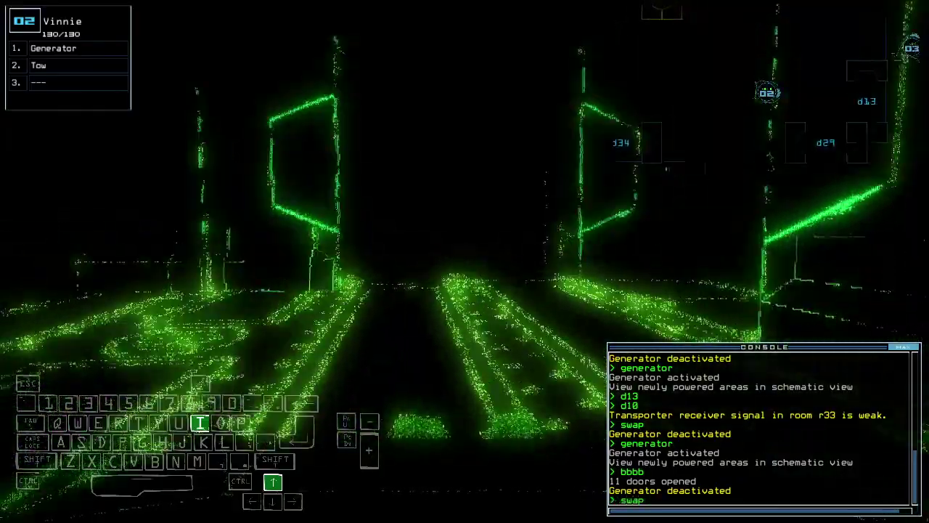
key("Up")
type("to")
key("Return")
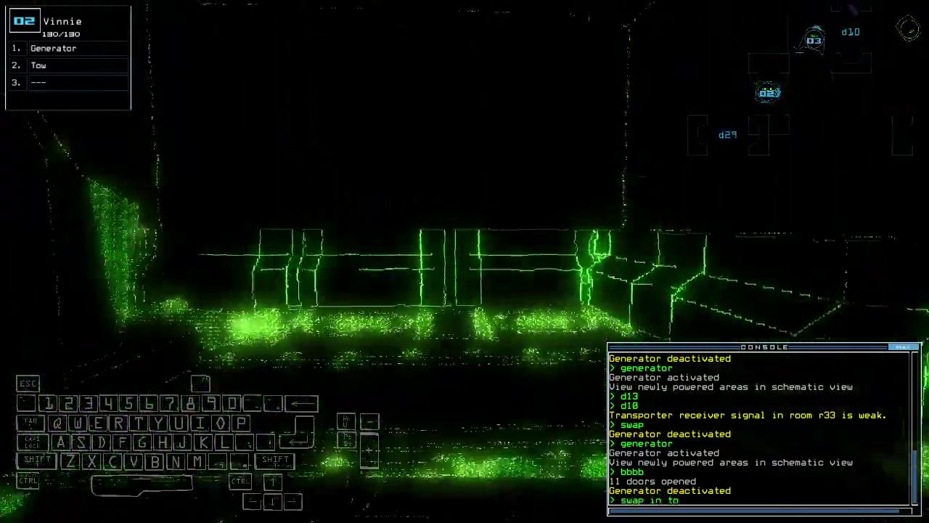
key("space")
key("space")
key("space")
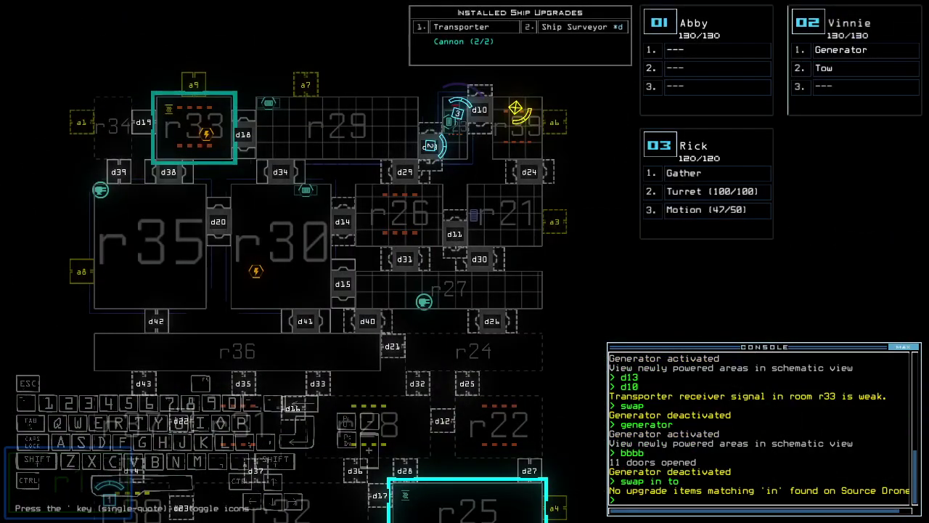
key("space")
type("swap mo")
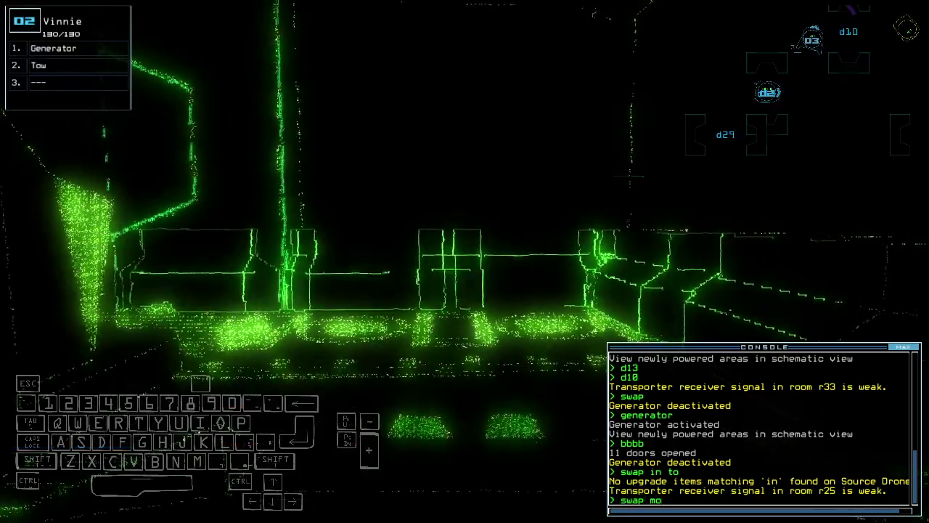
key("space")
- Fire drone 3's turret repeatedly, draining it to 58/100
key("3")
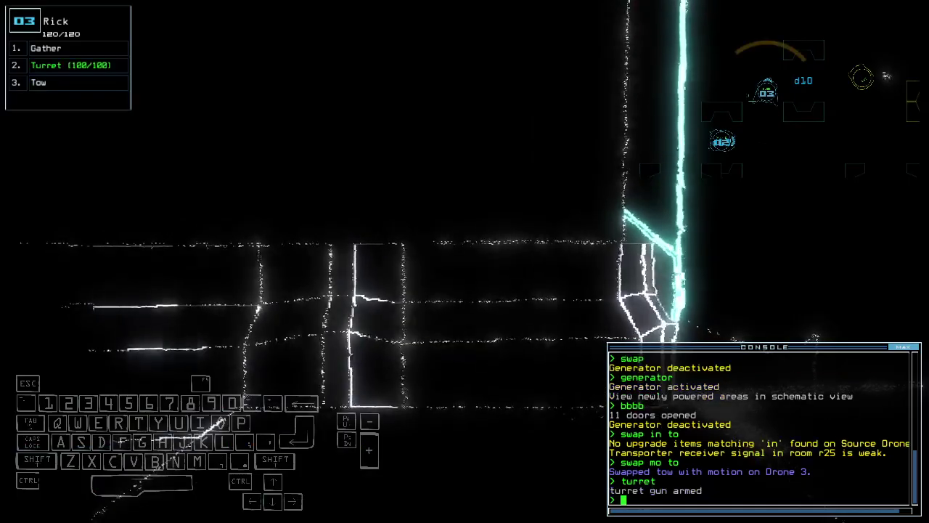
key("Return")
type("t")
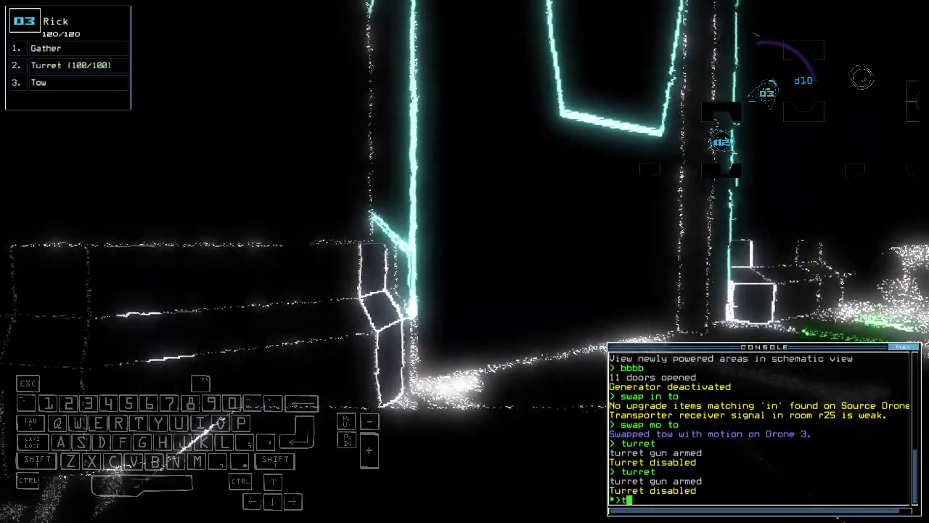
type("urret")
key("Return")
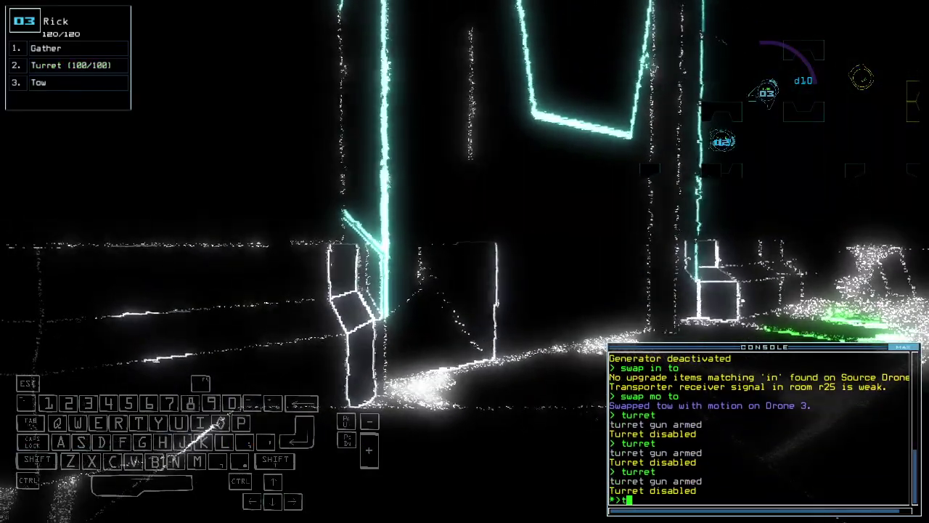
type("rret")
key("Return")
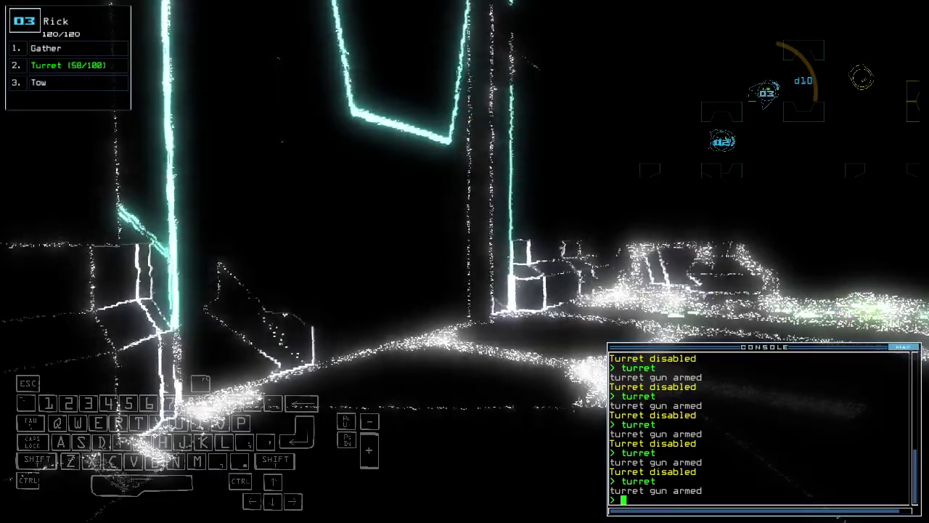
- Drive drone 3 deeper into the room, check the mission time, and start towing Ian
key("Up")
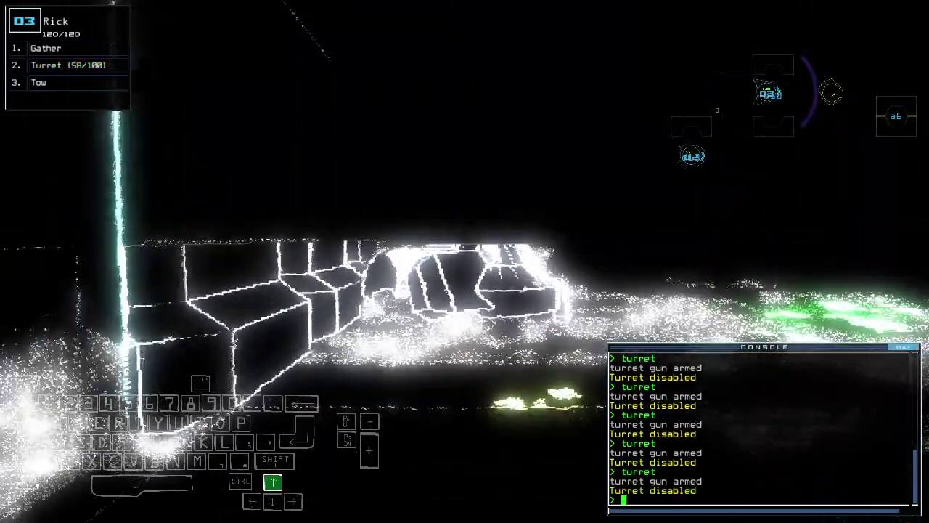
key("Up")
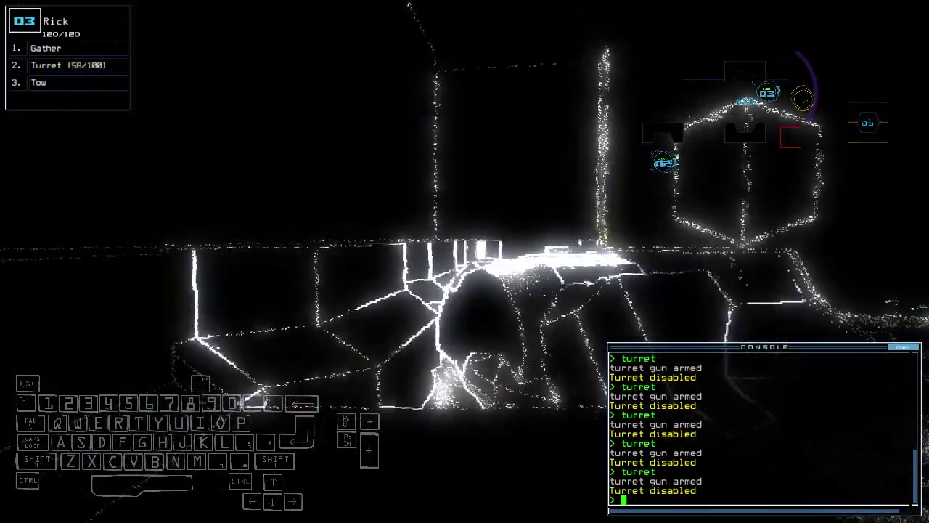
key("Left")
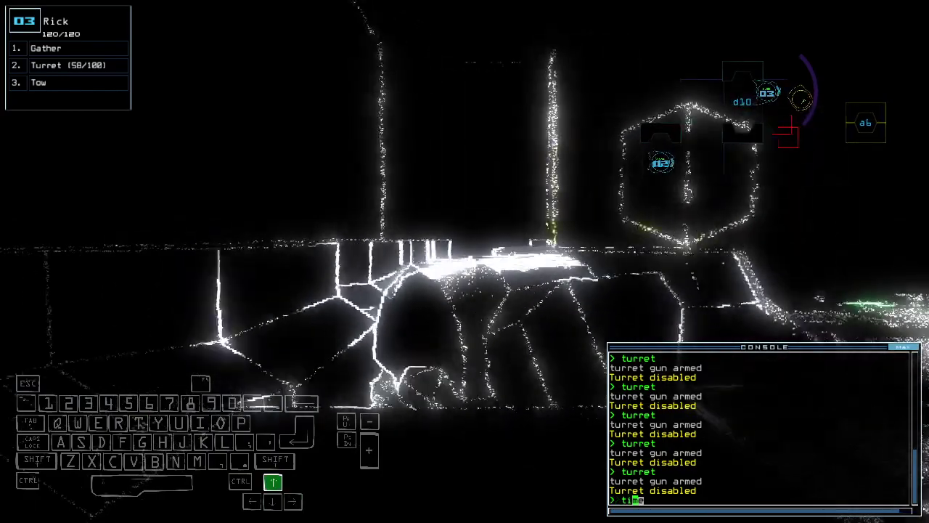
key("Return")
key("Up")
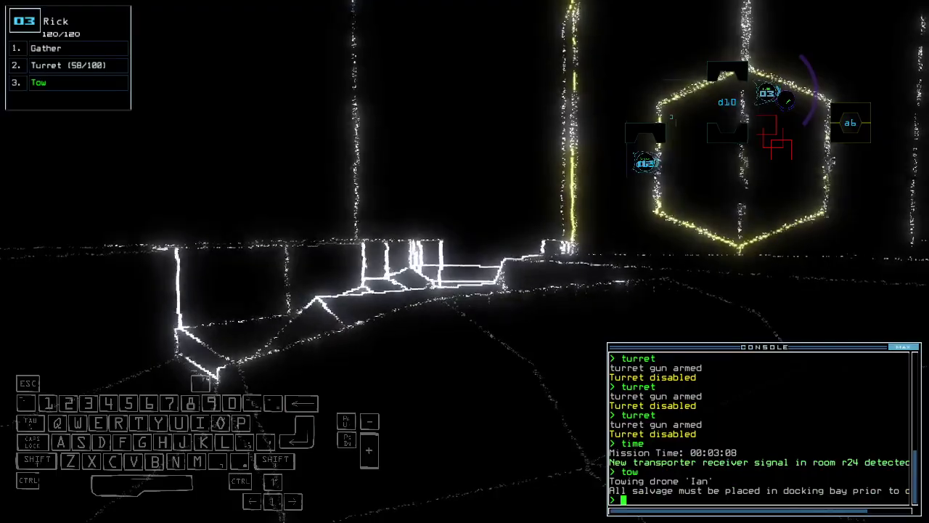
- Maneuver drone 3 and turn drone 2 around
key("Down")
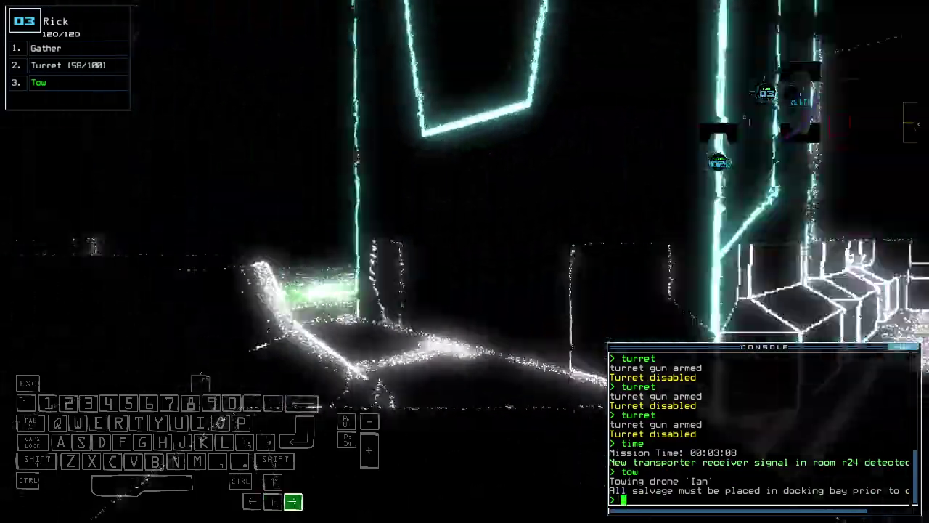
key("Up")
key("2")
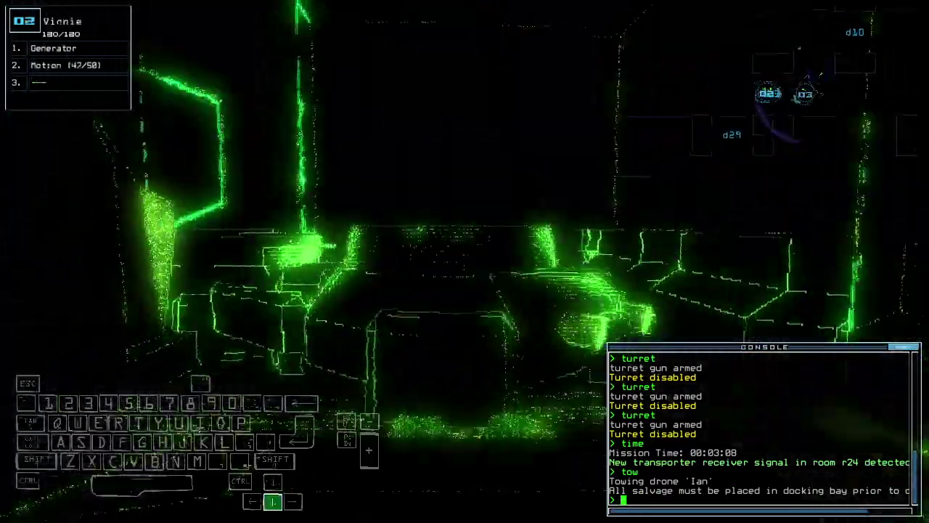
key("Right")
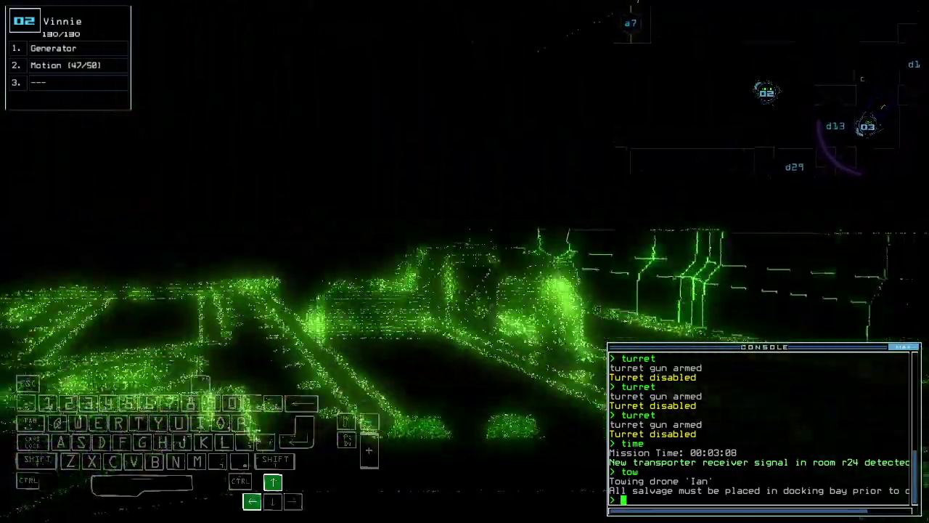
key("3")
key("Up")
- Send drone 2 to room r33, stop towing, and transport drone 5 to r1
key("Tab")
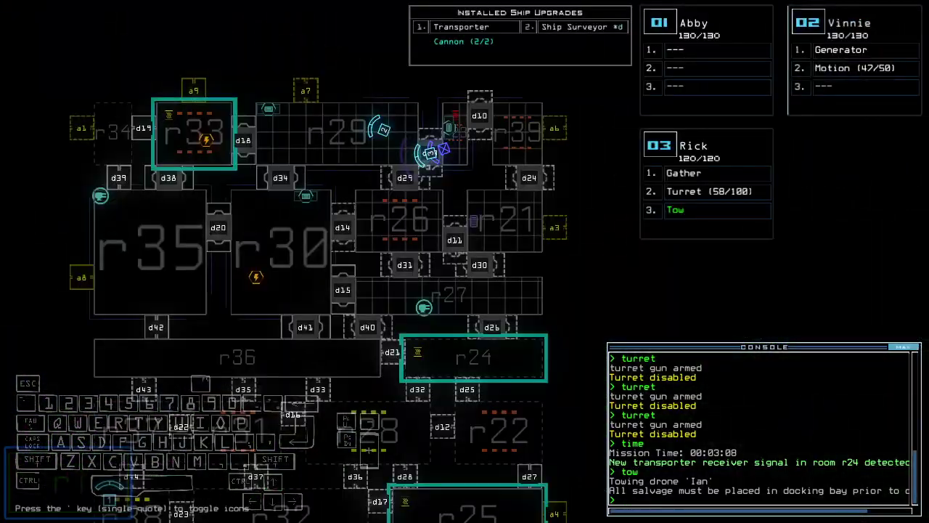
key("Tab")
key("Up")
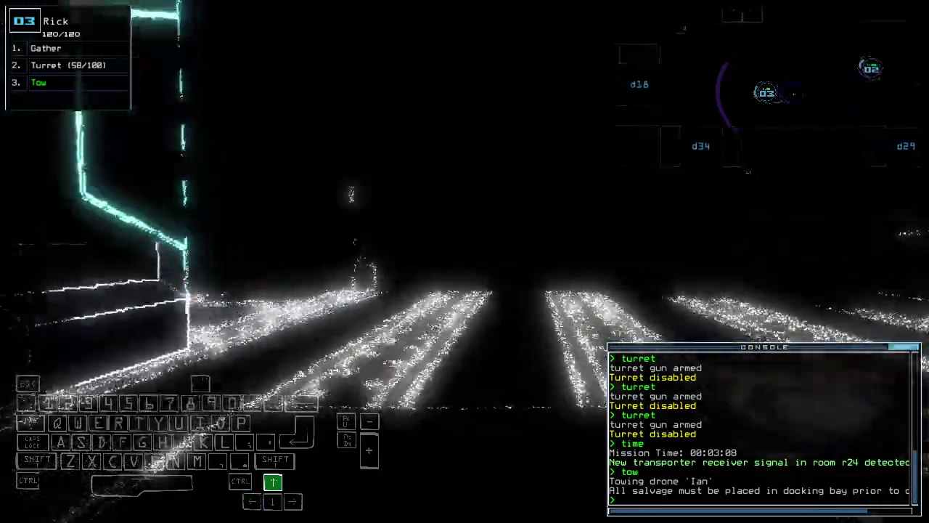
type("navigate")
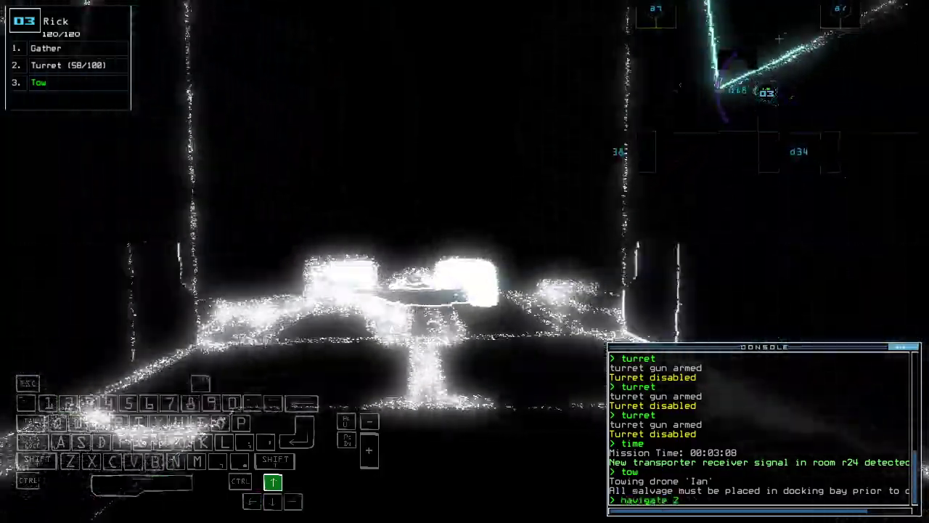
type(" 2")
key("Return")
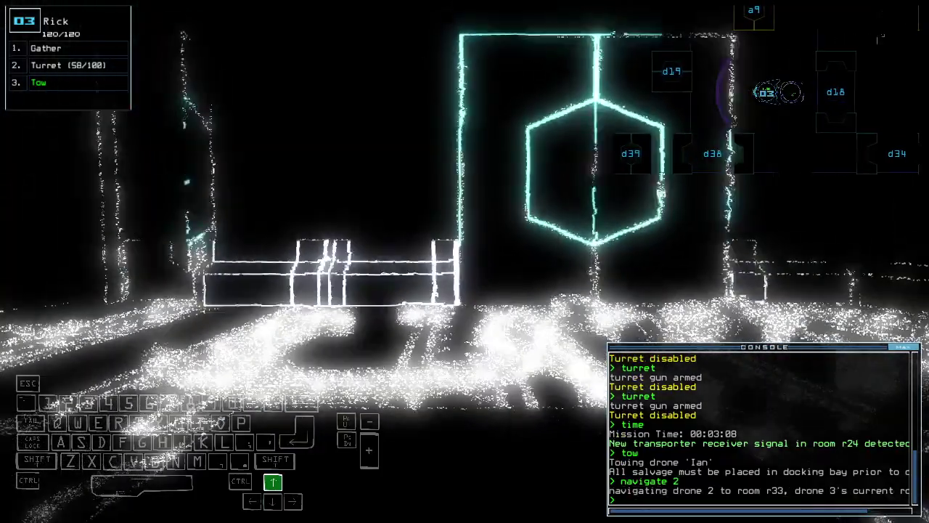
type("tow")
key("Return")
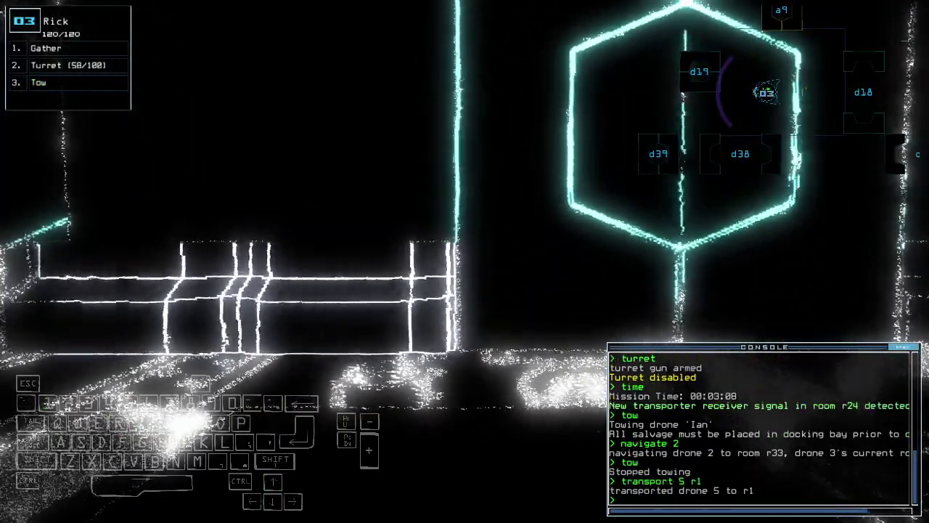
key("space")
type("transport")
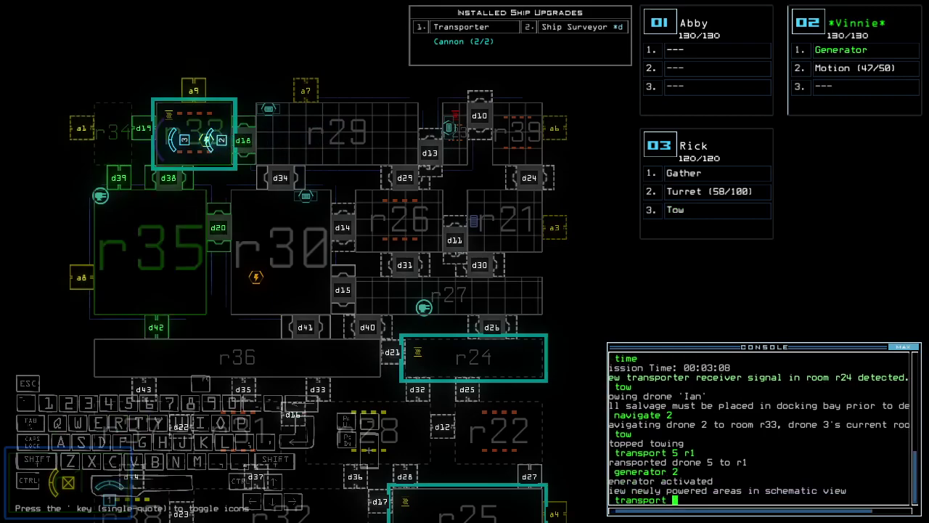
- Move drone 3's turret to drone 2 and put the Interface module back on drone 3
key("Escape")
key("space")
type("swap t")
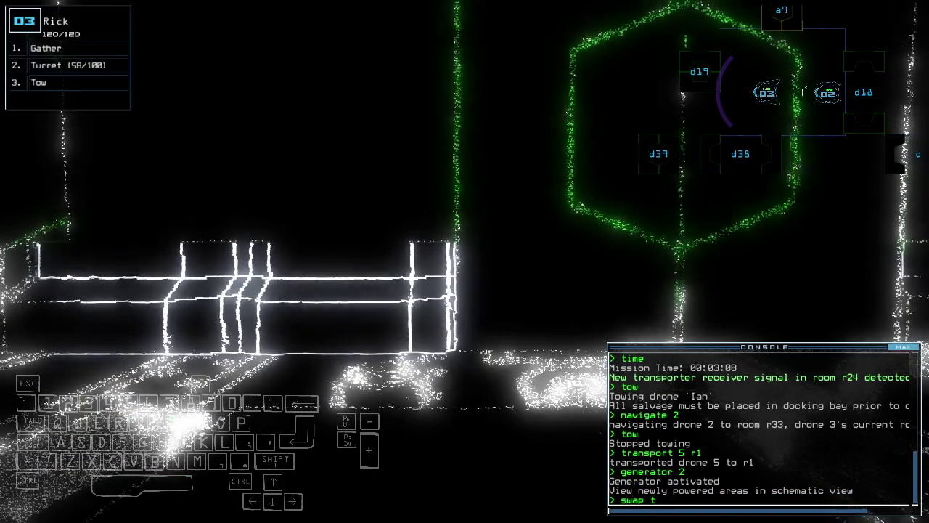
type("u")
key("Return")
type("t r1")
key("Return")
type("s")
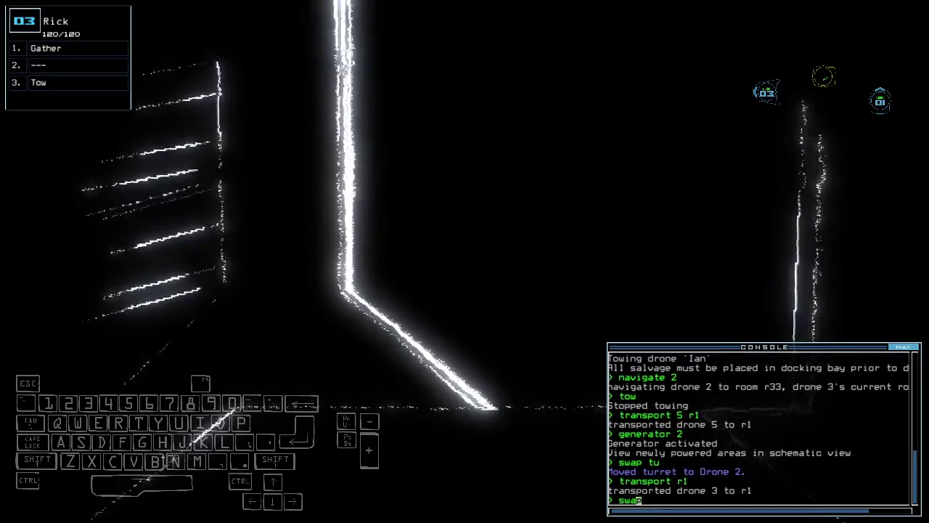
type("p in")
key("Return")
- Toggle door d19, losing r33's receiver signal, and shift the schematic map
key("space")
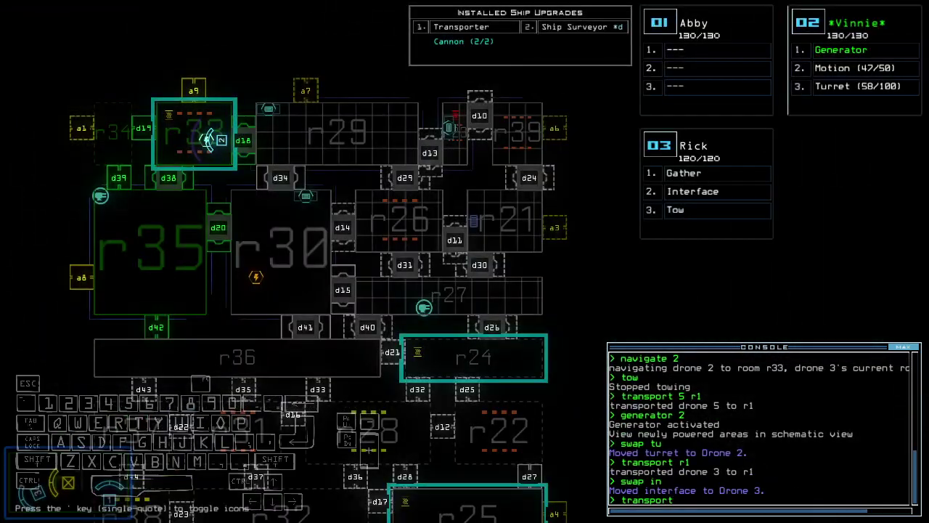
key("space")
type("d19")
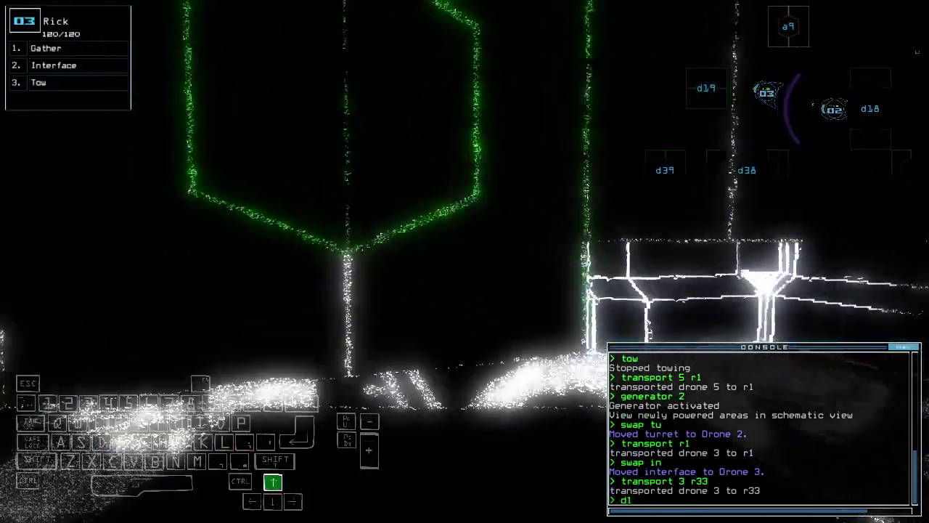
key("Return")
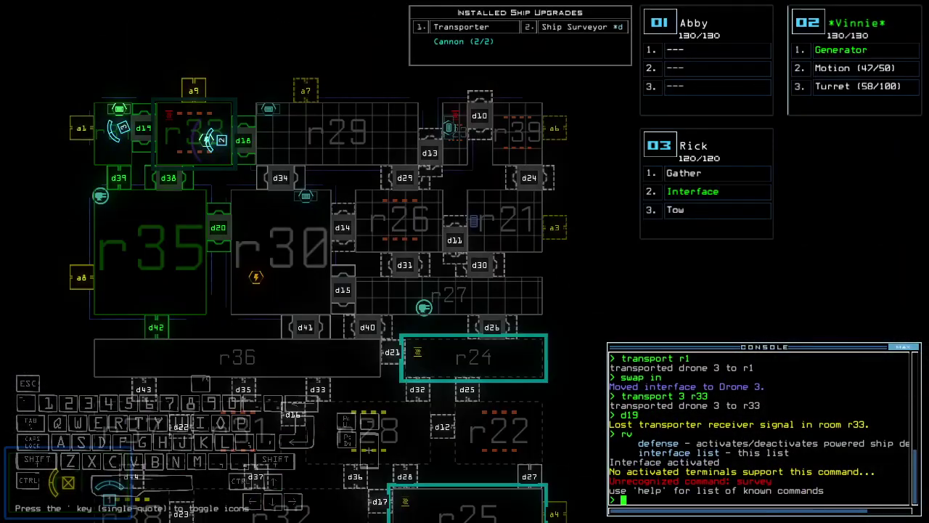
key("Down")
- End the terminal session, check the mission time, and turn off drone 2's generator
key("space")
key("space")
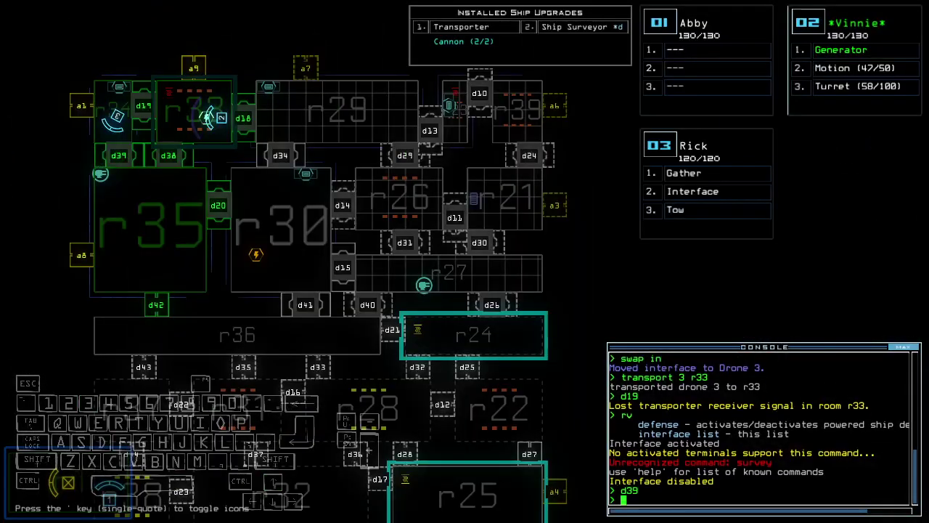
type("te")
key("Return")
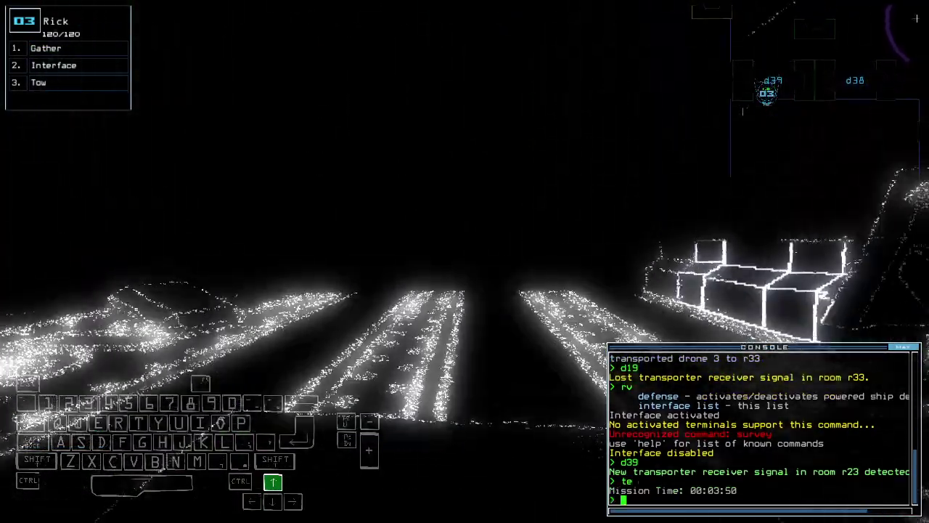
key("Up")
key("space")
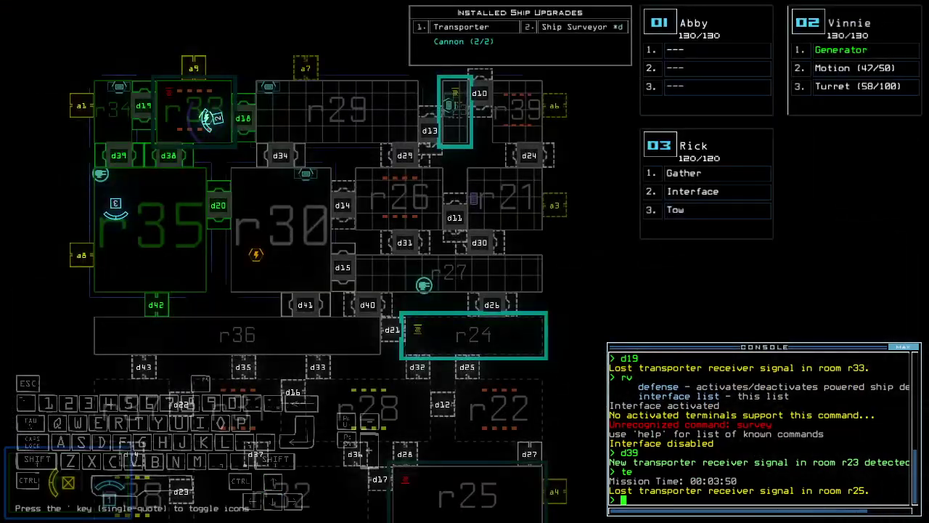
key("space")
key("1")
key("space")
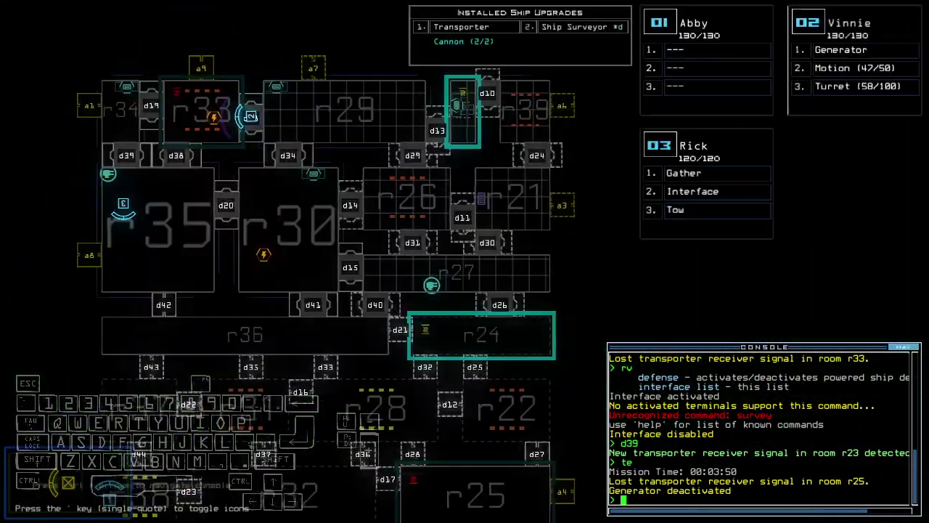
- Drive drone 3 down the corridor and check the mission time again
key("Up")
key("Up")
key("space")
key("Up")
key("Left")
key("Left")
key("Up")
key("Up")
key("Left")
key("Up")
key("Up")
type("te")
key("Return")
key("Up")
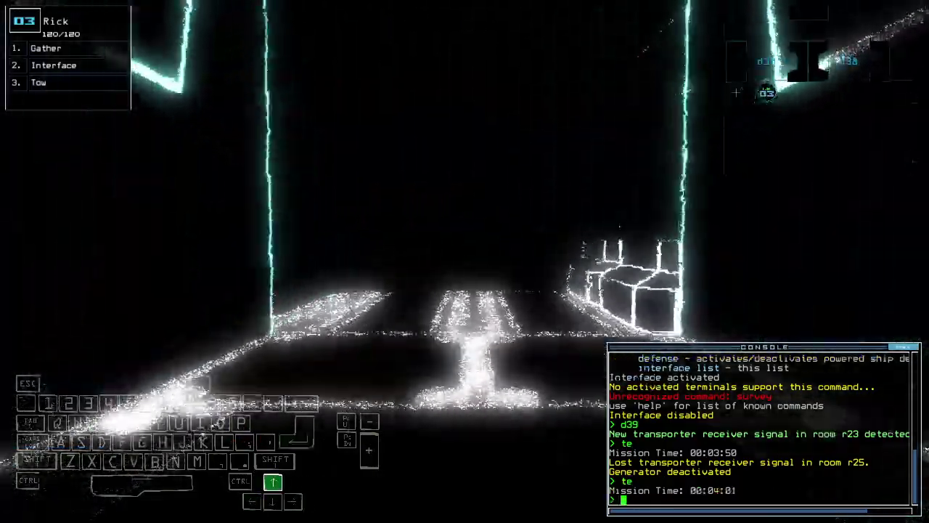
key("Up")
key("Up")
key("Up")
type("2")
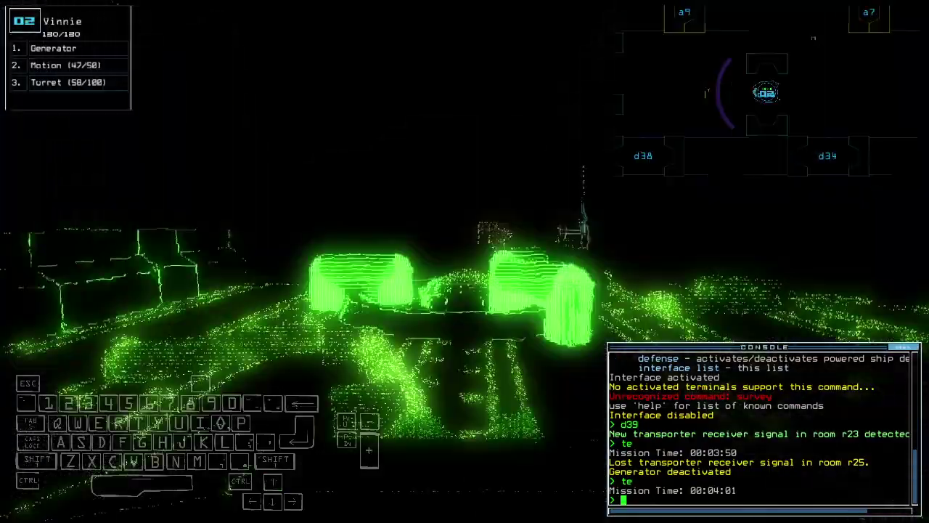
type("g")
- Toggle the ship defenses on and off while driving drone 3 forward
key("Return")
type("3")
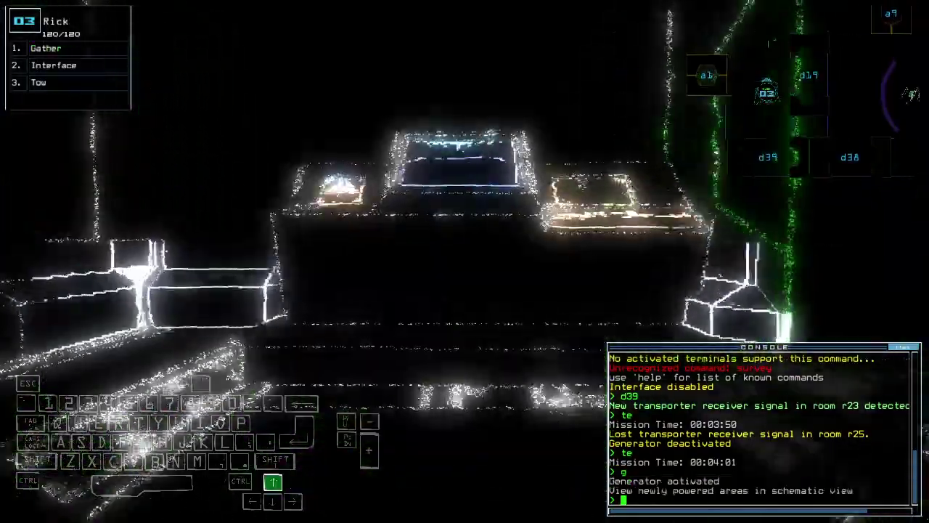
type("det")
key("Return")
key("Left")
type("df")
key("Return")
key("Left")
key("Up")
key("Up")
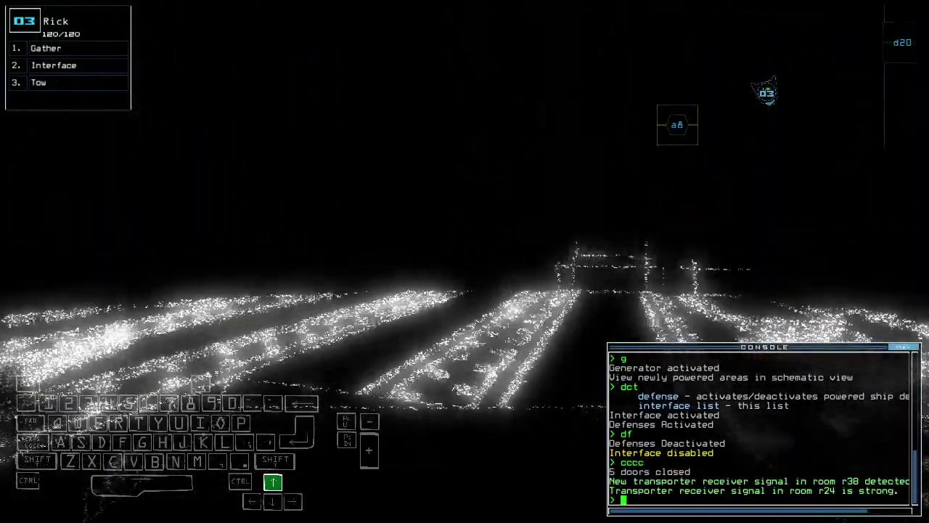
- Open doors d42 and d20 with drone 3
key("space")
key("space")
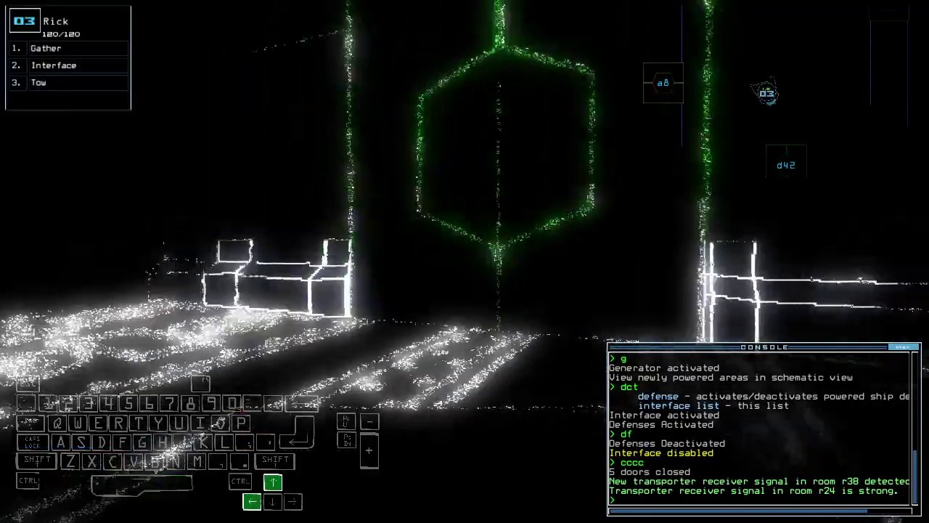
type("d42")
key("Return")
key("space")
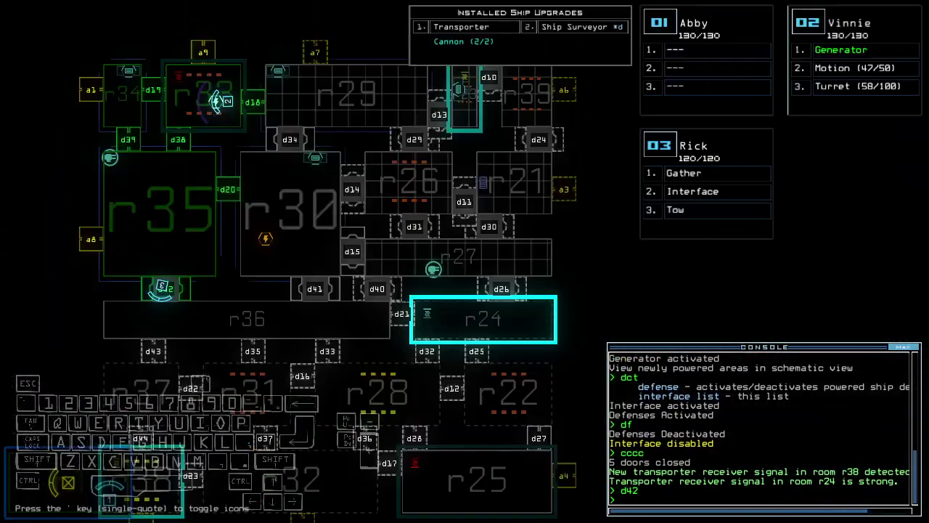
key("space")
key("space")
key("space")
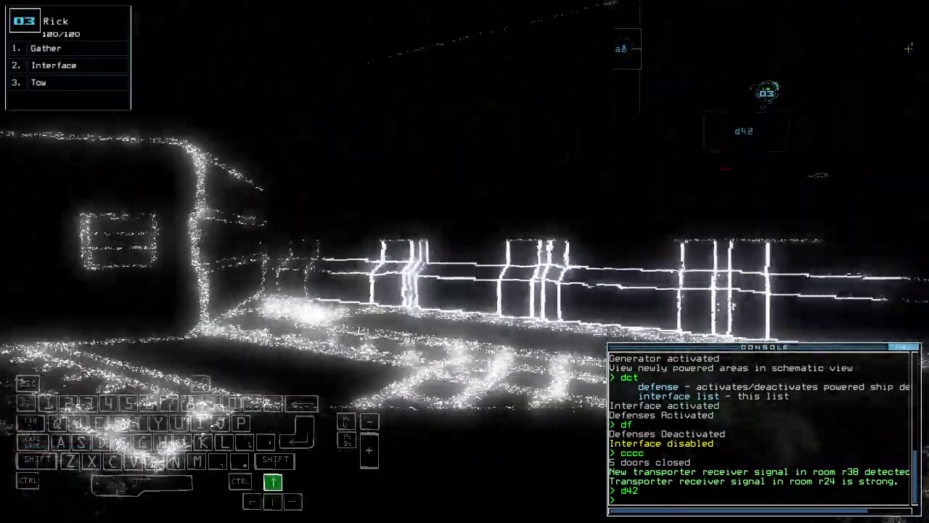
key("space")
key("space")
key("Up")
type("d")
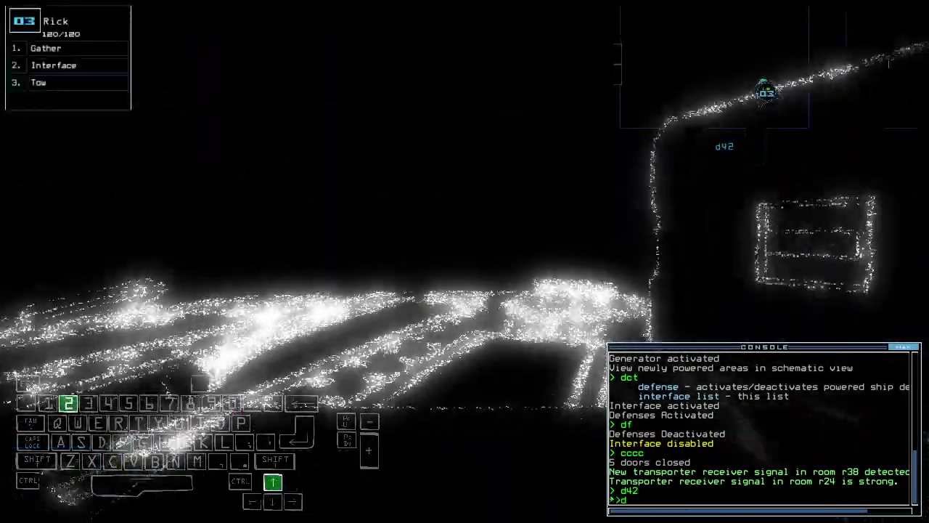
type("20")
key("Return")
key("space")
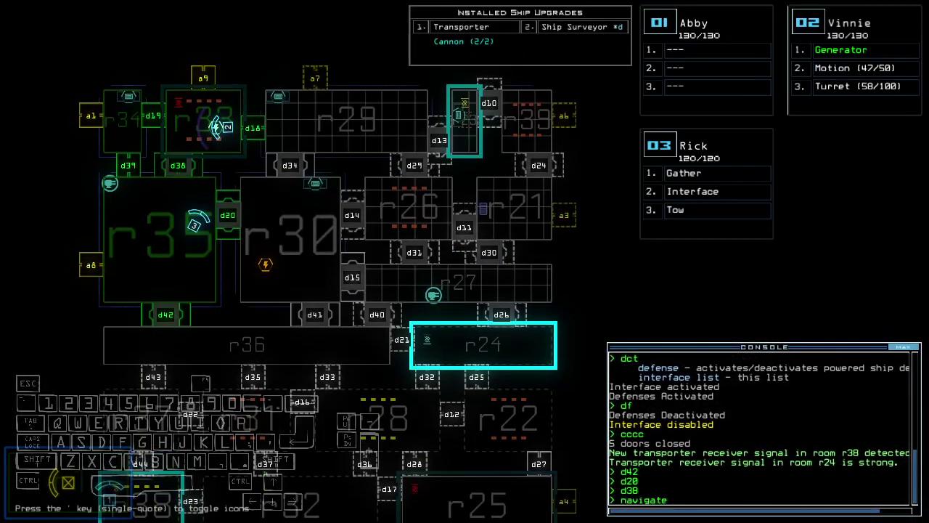
- Steer drone 3 through the rooms toward the generator room
key("space")
type("2 r30")
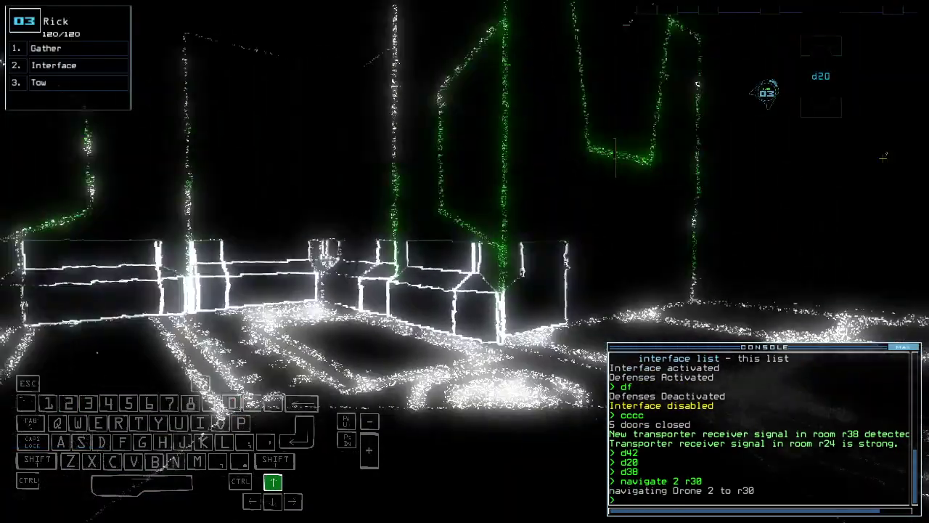
key("Left")
key("Up")
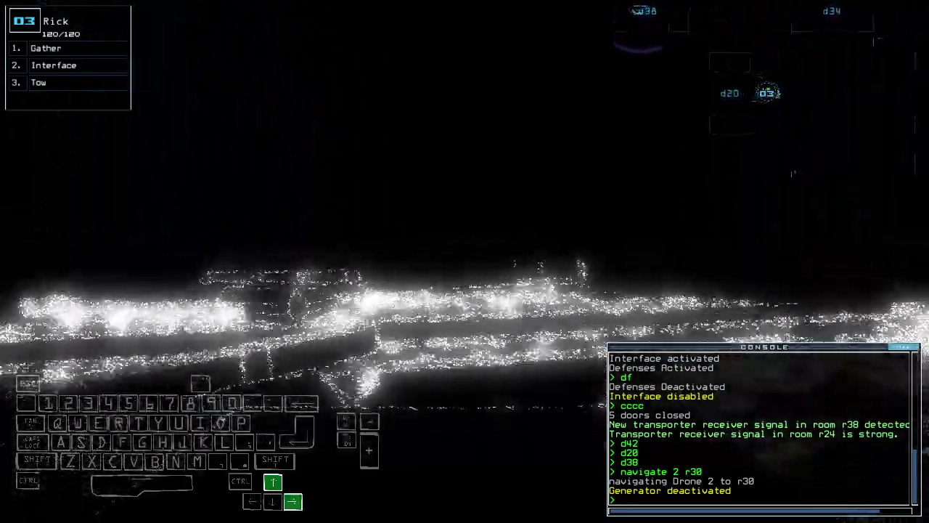
key("Up")
key("Up")
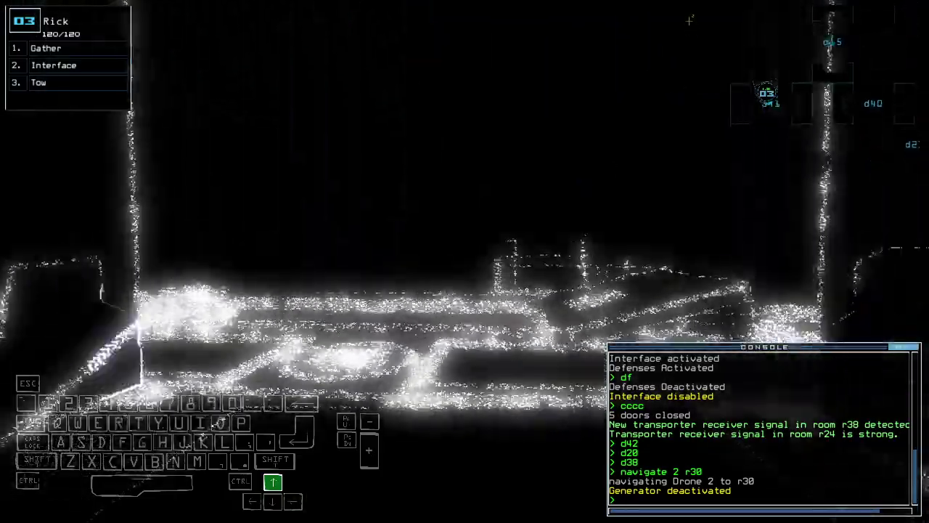
key("Up")
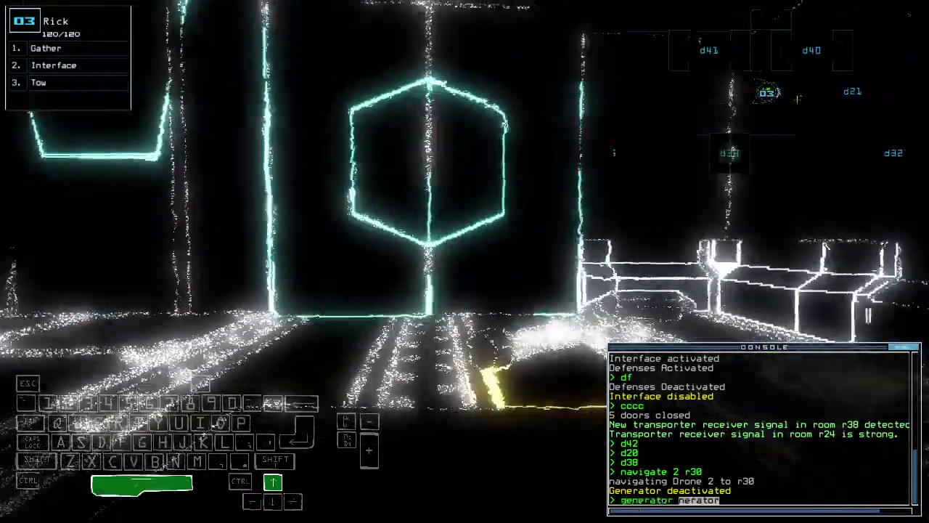
type("generator 2")
- Reactivate generator 2 and gather scrap three times
key("Return")
key("Return")
type("g")
key("Return")
key("Up")
key("Up")
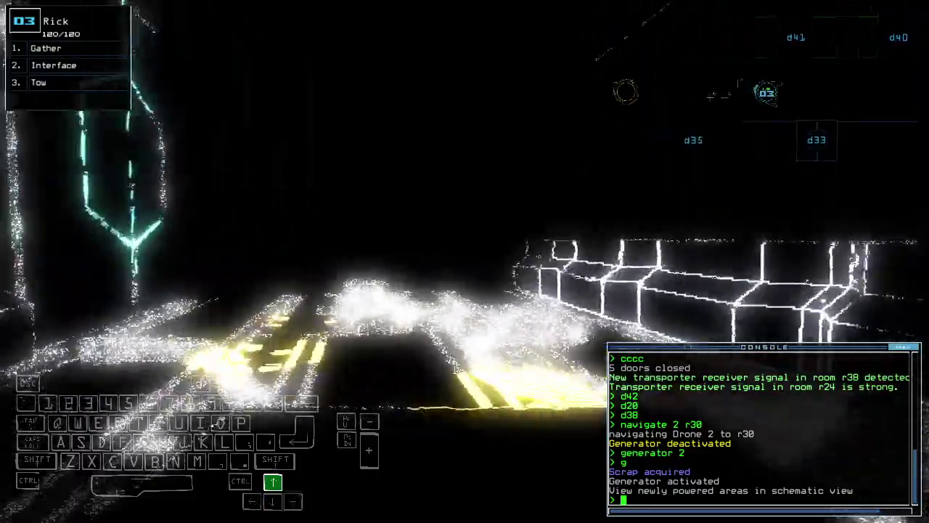
type("g")
key("Return")
type("g")
key("Return")
type("g")
key("Return")
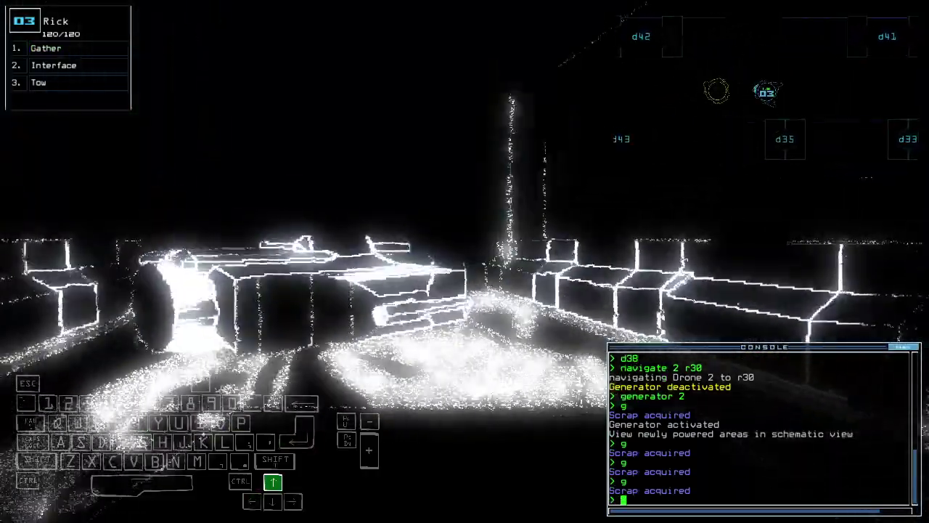
type("w")
- Tow the derelict drone Tim through the doorway with drone 3
key("Return")
key("Up")
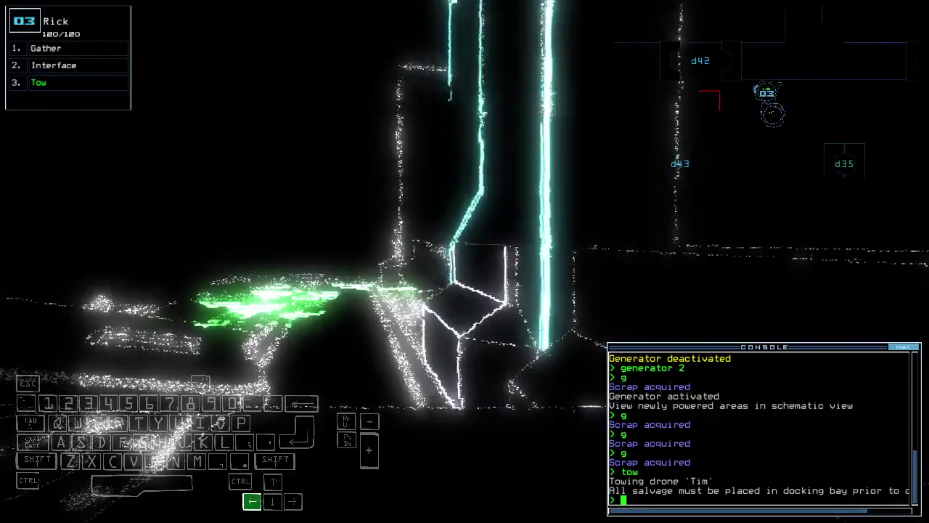
key("Up")
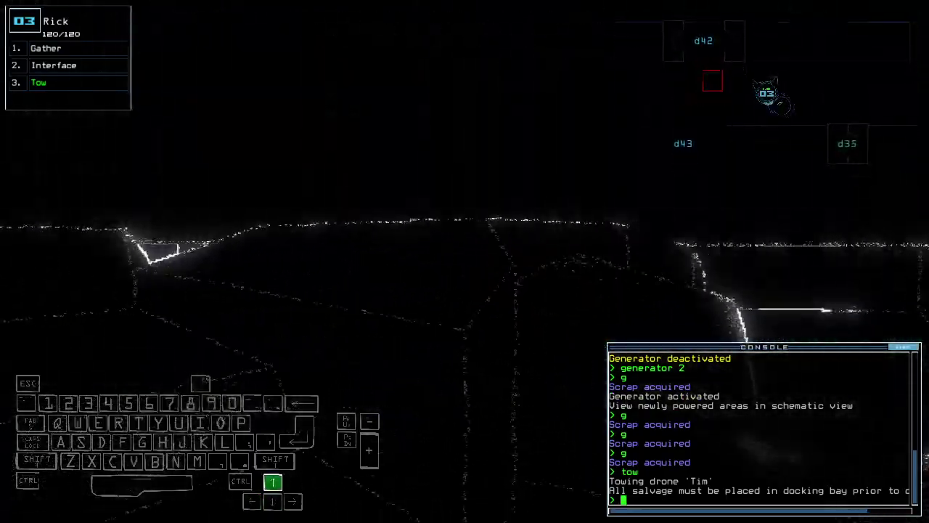
key("space")
key("Left")
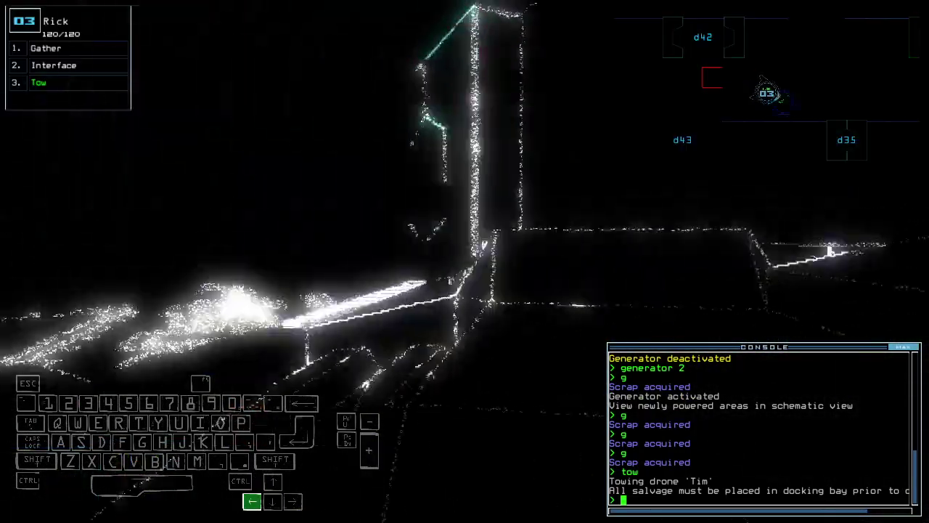
key("Up")
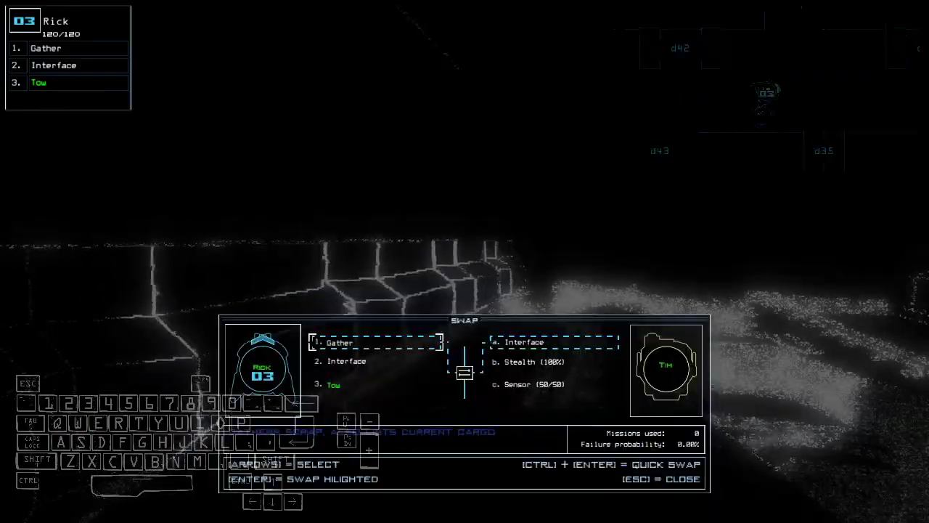
key("Escape")
key("Up")
key("space")
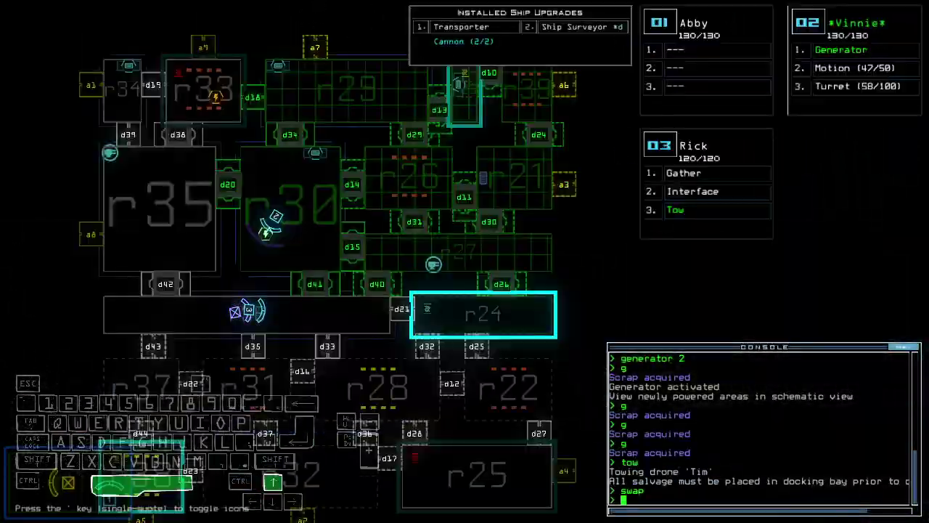
key("space")
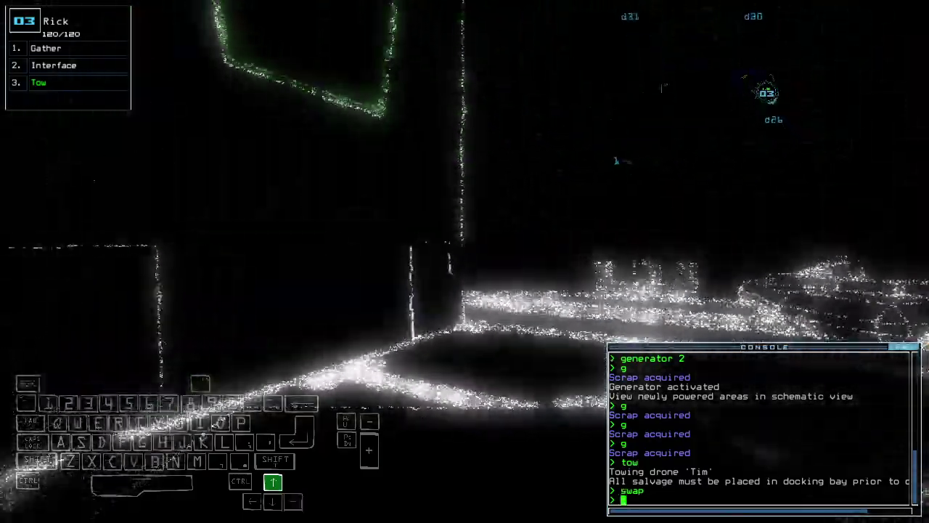
type("tow")
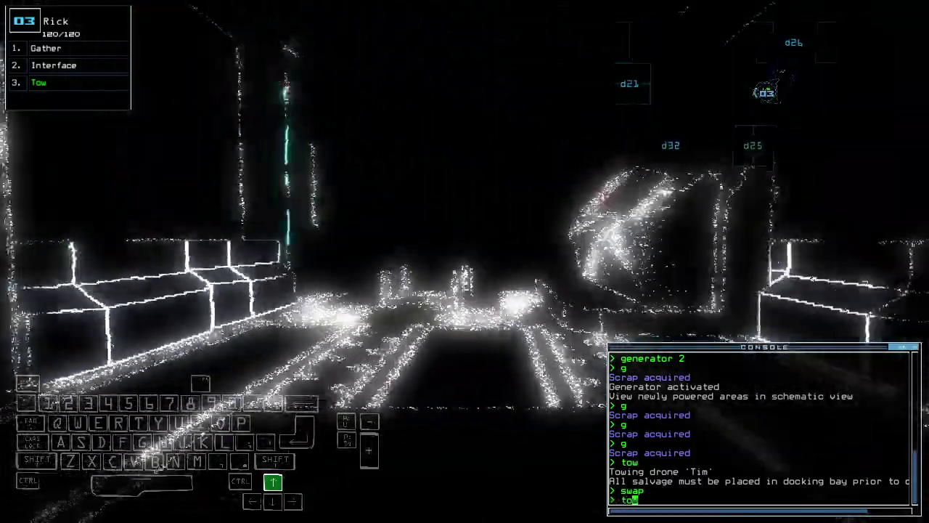
- Stop towing and swap drone 3's Tow module for Stealth in slot 3
key("Return")
key("Return")
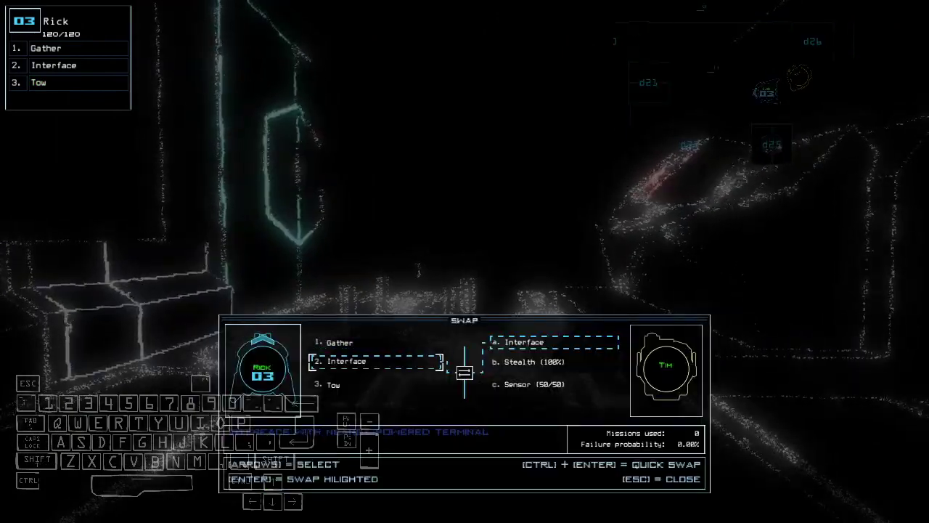
key("Return")
key("space")
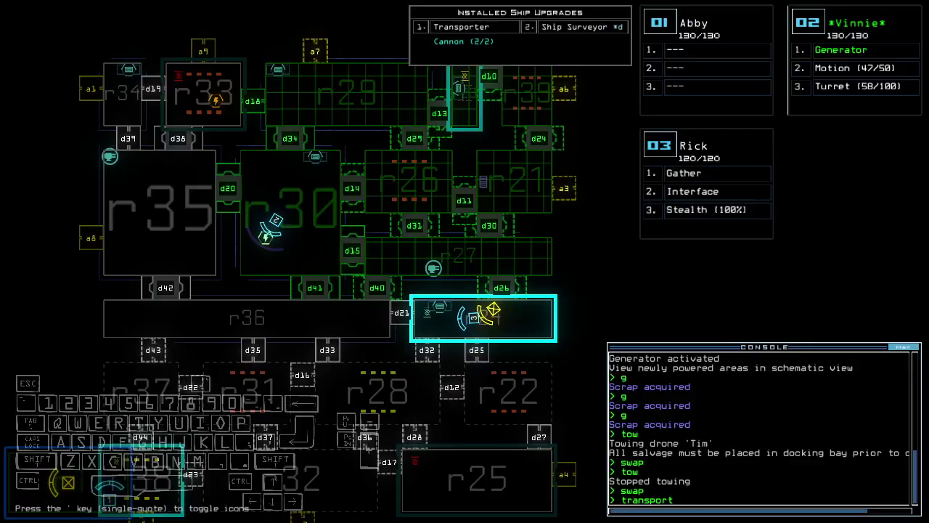
- Check Rick's drone camera, then close 14 doors with 'cccc'
key("space")
type("6 r1")
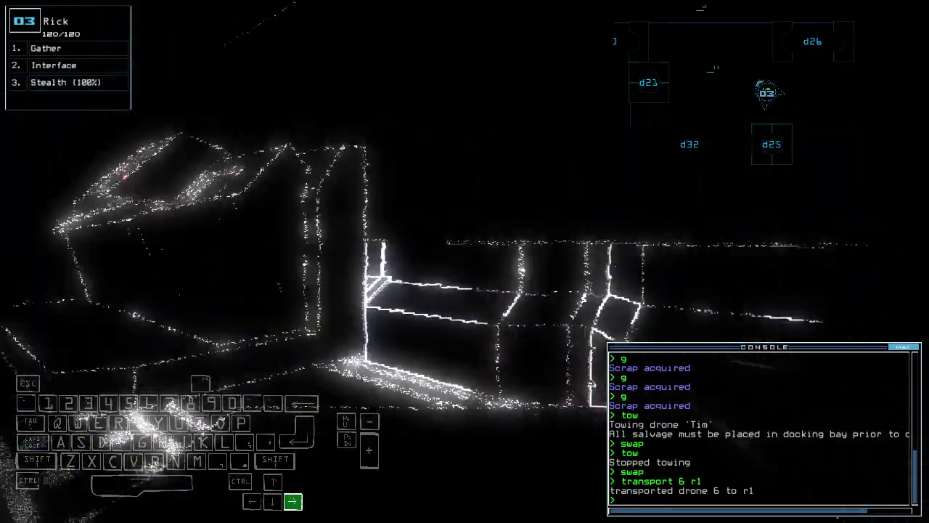
key("Up")
key("space")
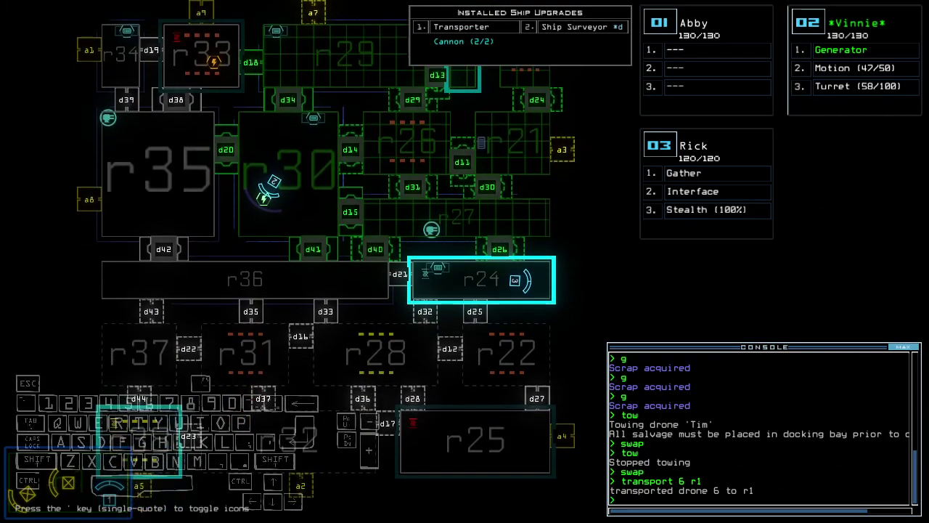
key("c")
type("transport r38")
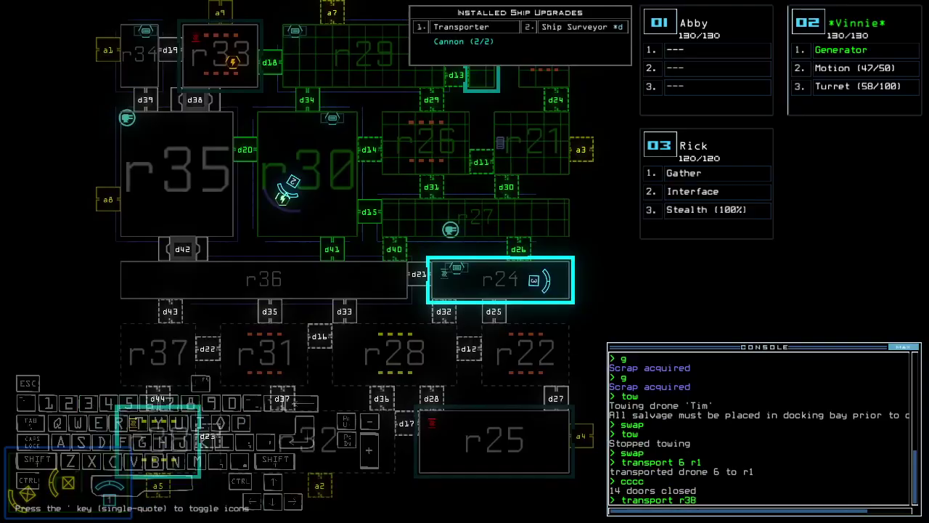
- Transport drone 3 to room r38 and steer Rick around the room
key("Return")
key("Up")
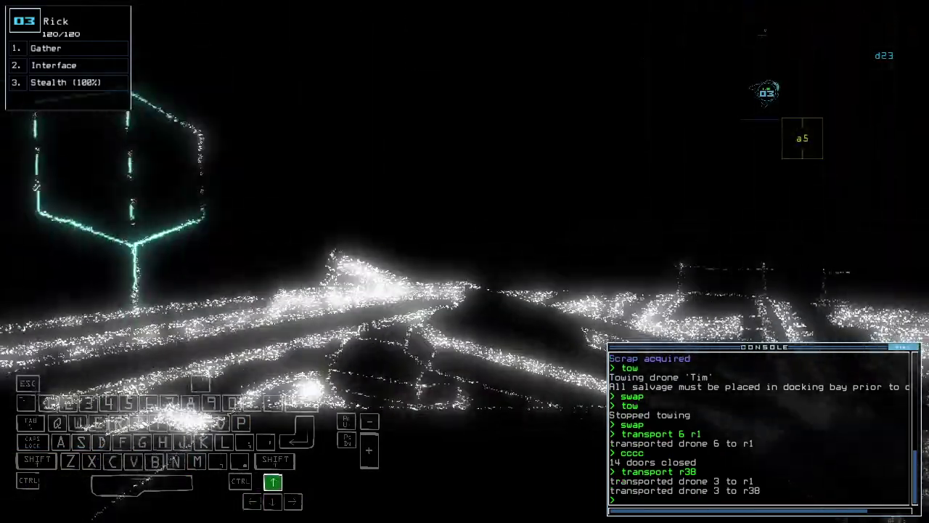
key("Left")
key("space")
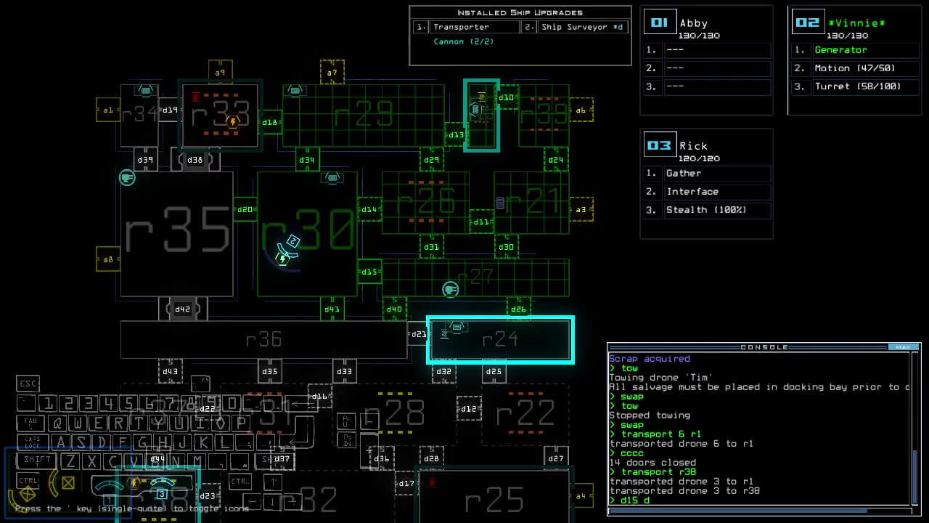
type("26")
- Open doors d15 and d26 while steering Vinnie's drone through the room
key("Return")
key("space")
key("Up")
key("Left")
key("Up")
key("Left")
type("transport")
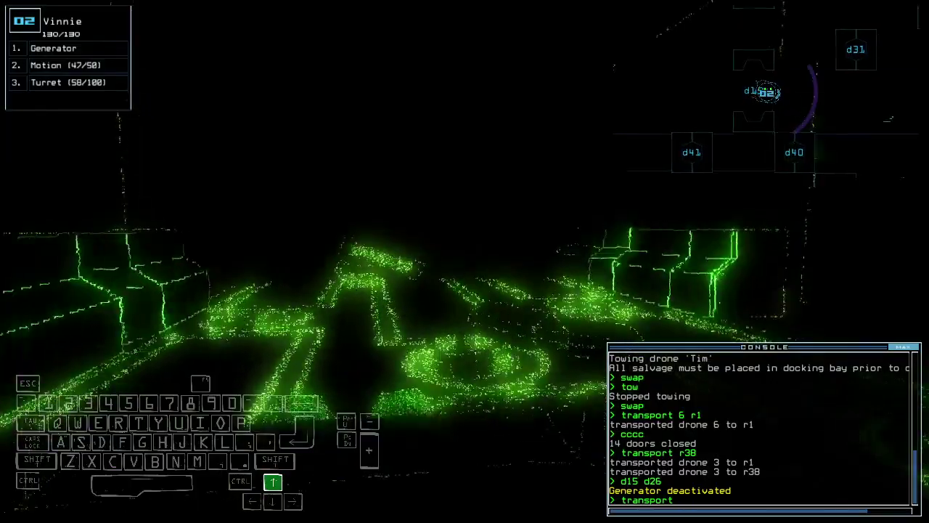
type(" r38")
- Transport drone 2 to room r38 while steering Vinnie's drone
key("Return")
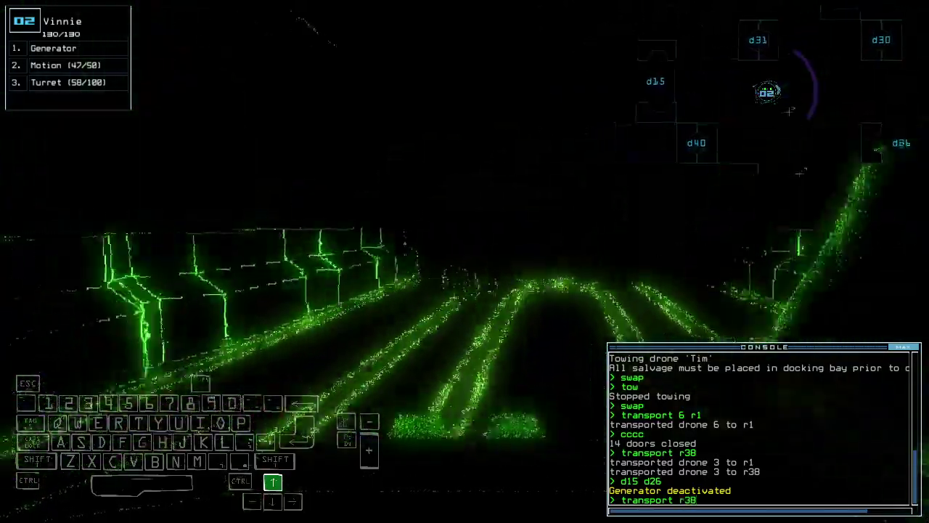
key("Up")
key("Right")
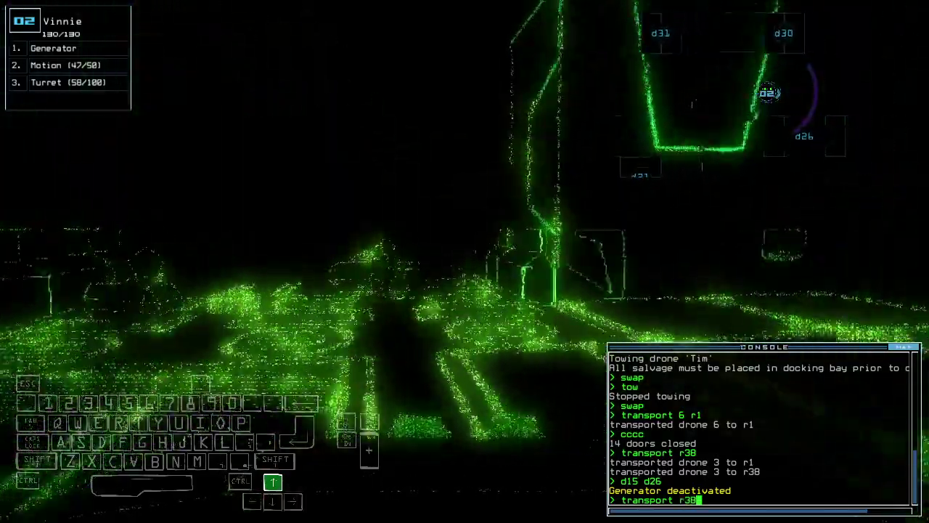
key("Up")
key("Return")
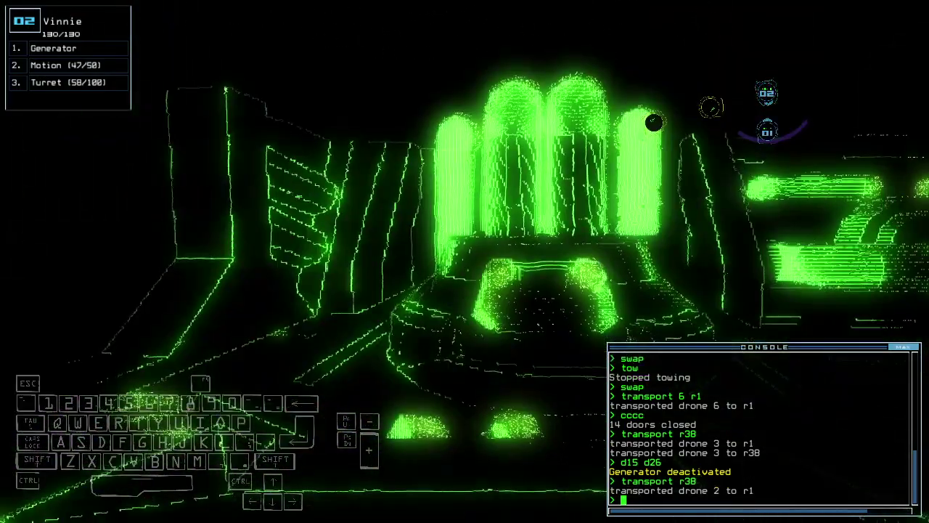
key("Tab")
- Power the generator and open doors d44 and d23
key("Return")
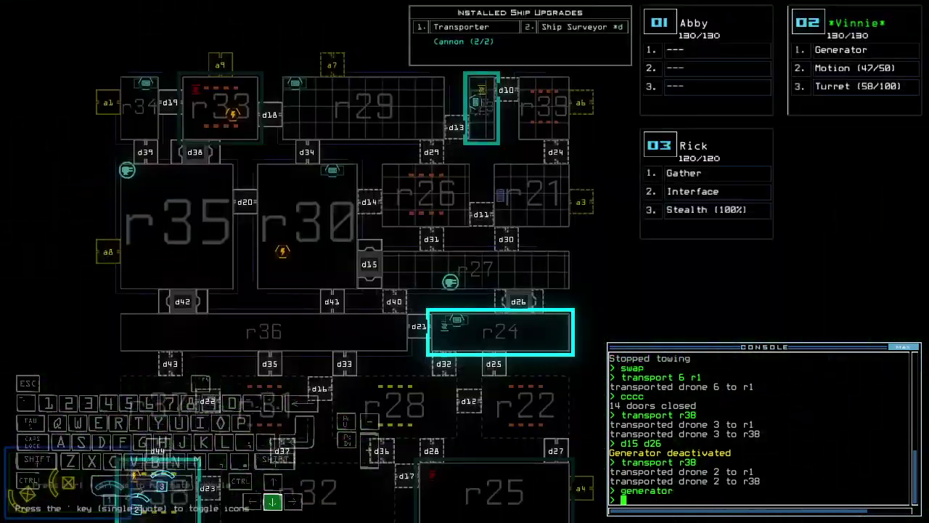
key("Down")
key("Down")
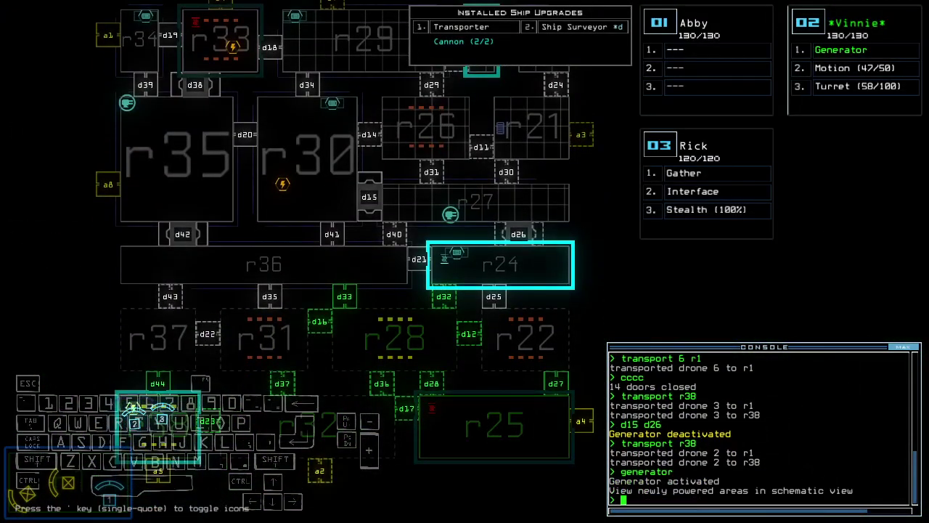
type("d44")
key("Return")
key("Up")
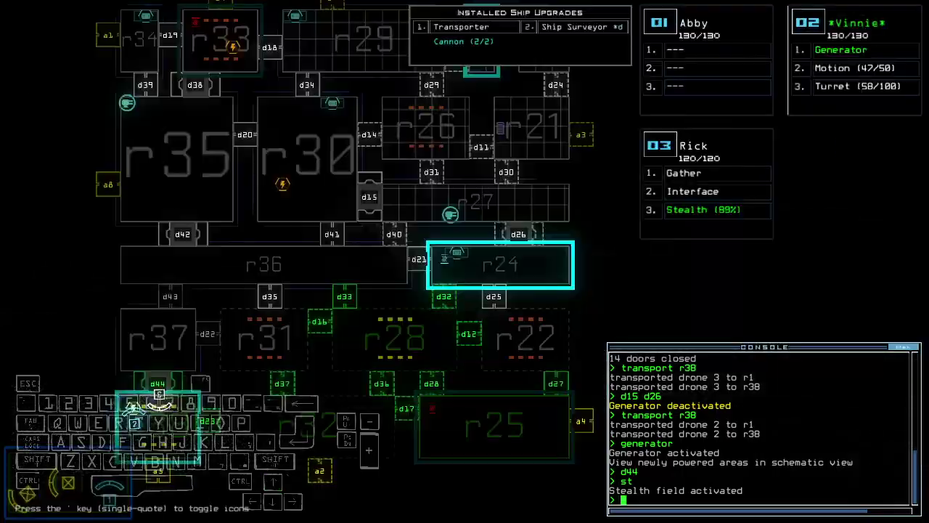
type("d23")
key("Return")
key("Up")
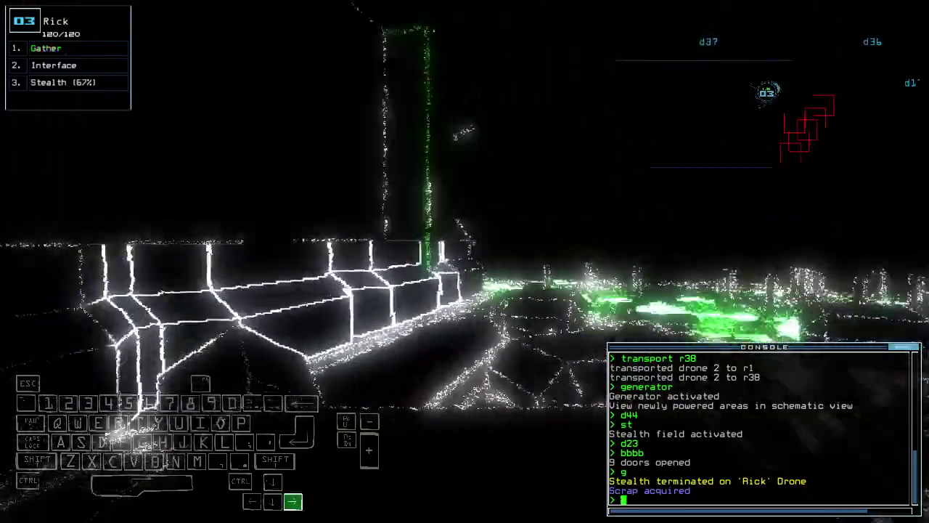
- Check the mission time and drive Rick along the corridor
key("space")
type("2te")
key("Return")
key("Left")
key("3")
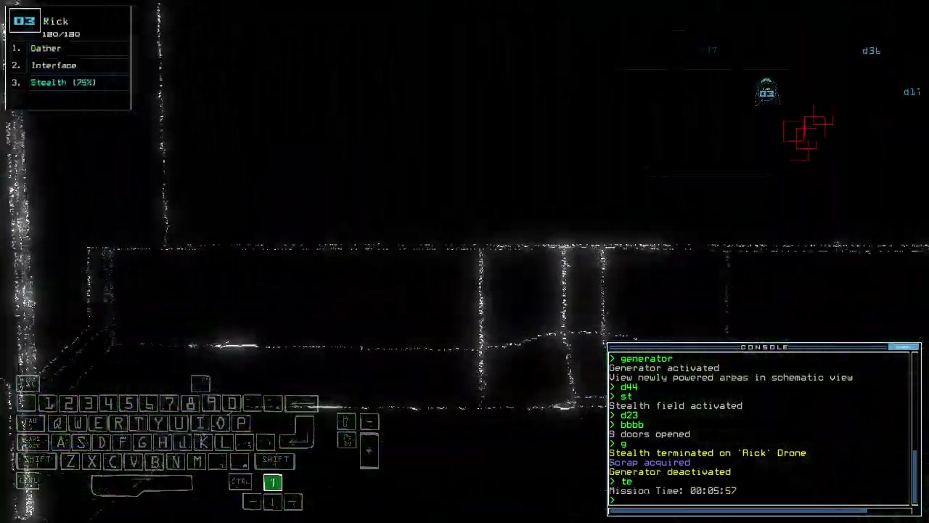
key("Right")
key("Down")
key("Right")
key("Up")
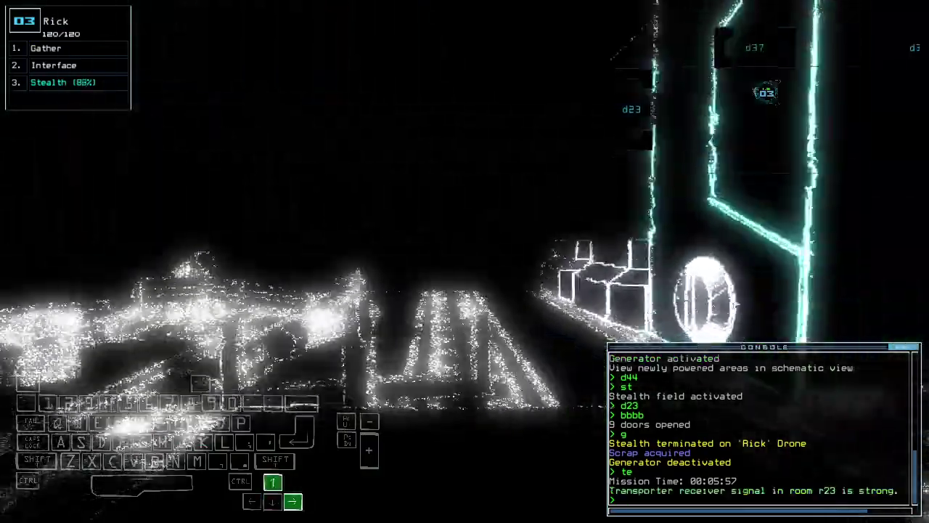
key("space")
key("space")
key("space")
key("Up")
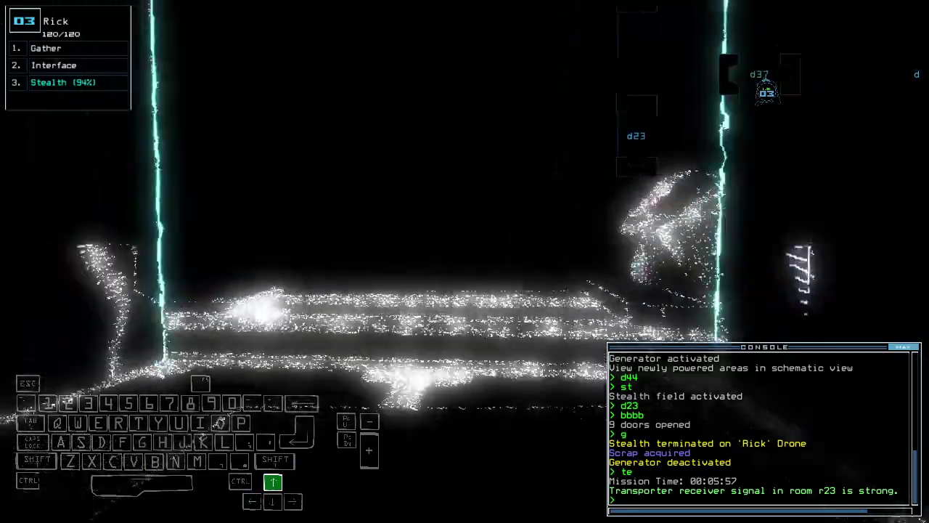
- Switch to Vinnie, reactivate the generator and run a nearby room scan
key("space")
key("2")
key("Left")
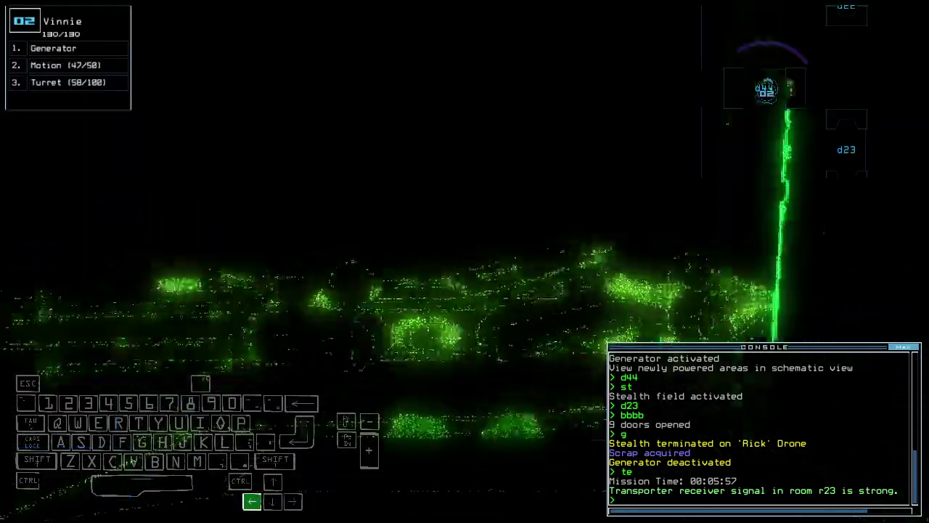
type("g")
key("Return")
key("space")
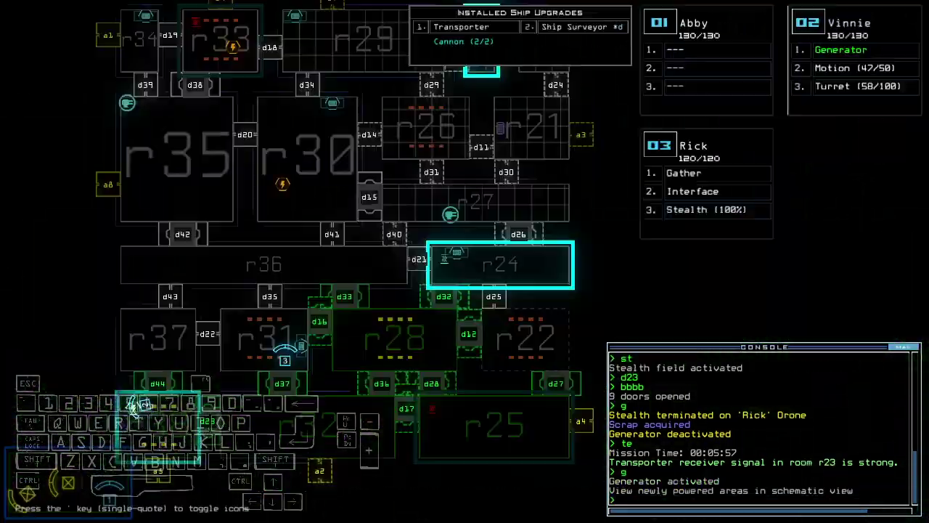
key("3")
type("rv")
key("space")
key("space")
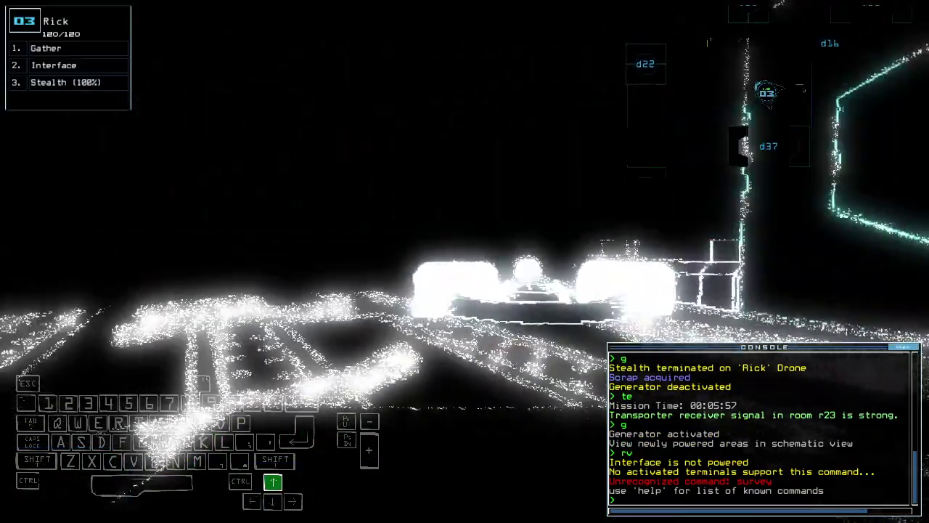
key("Left")
key("space")
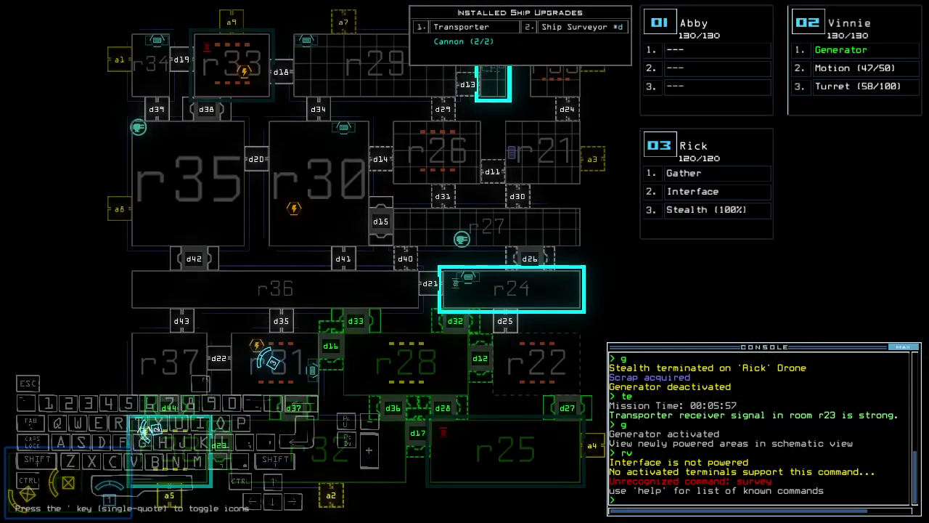
key("space")
key("space")
key("space")
- Steer Vinnie through the room, restart the generator and map nearby rooms
key("Right")
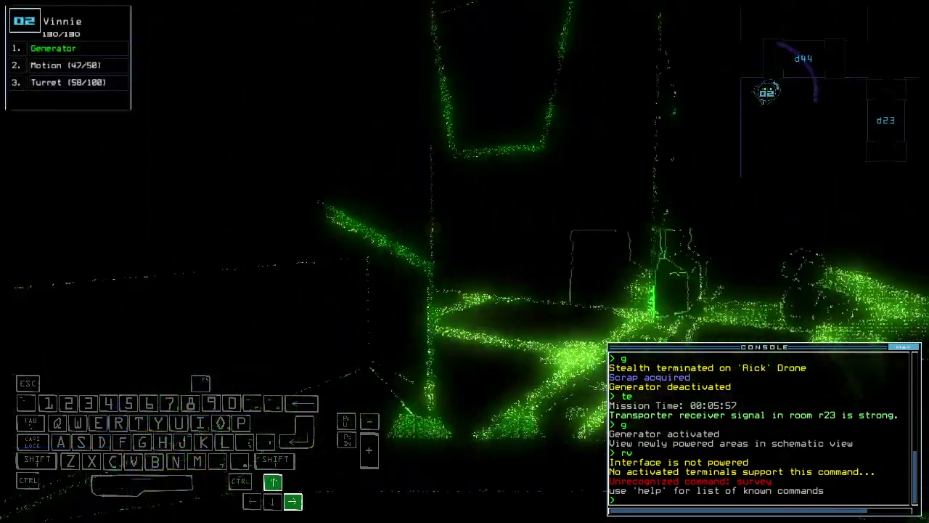
key("1")
key("Right")
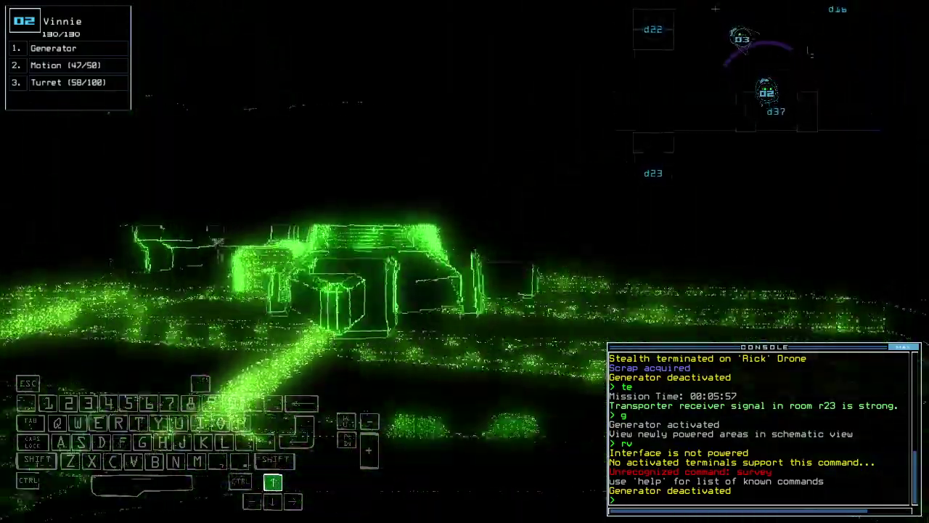
key("Right")
type("ge")
key("Return")
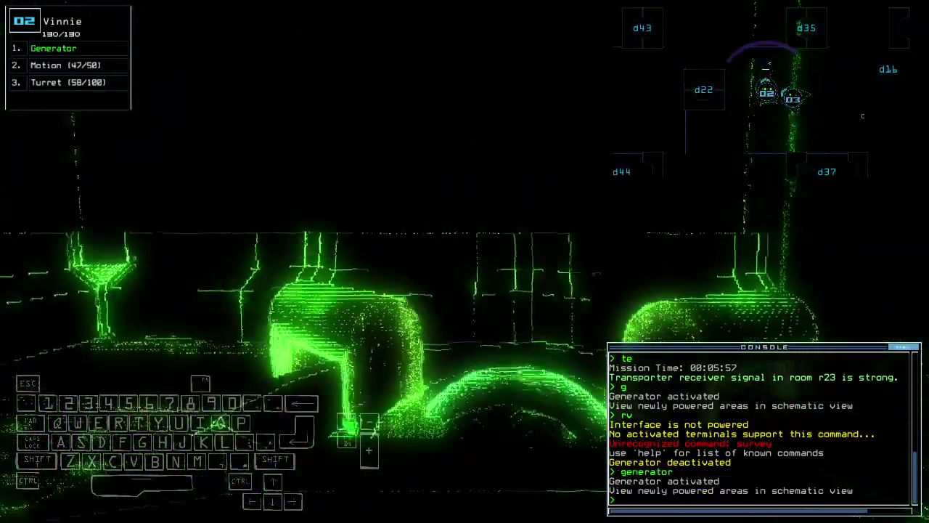
type("3")
type("rv")
key("Return")
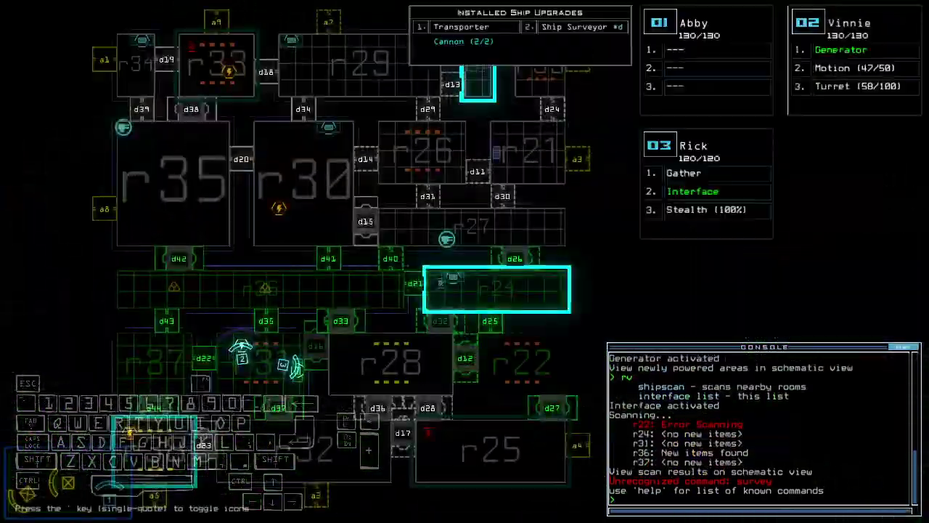
key("space")
key("Left")
type("st:d35")
- Cloak Rick, open doors d35 and d22, and flag room r36
key("Return")
key("Up")
key("Up")
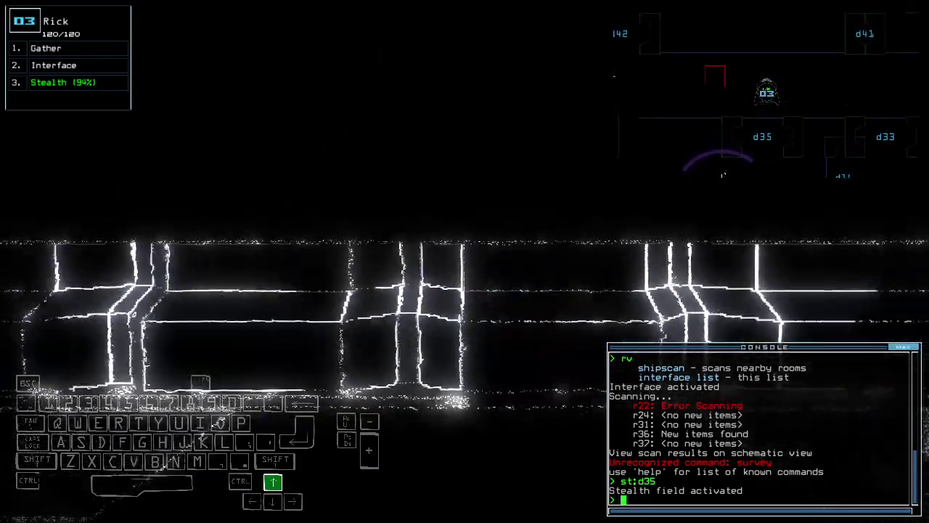
key("Down")
key("Down")
key("space")
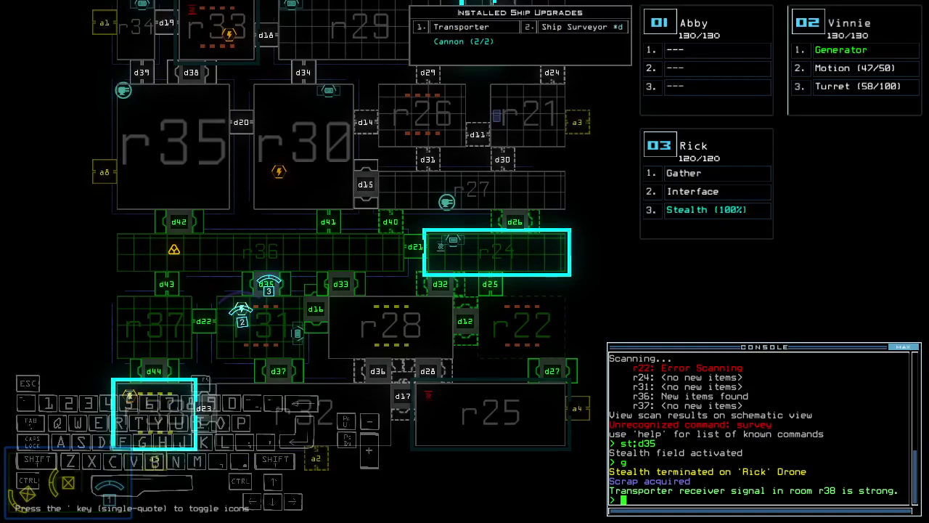
type("d2")
key("Return")
type("f r36")
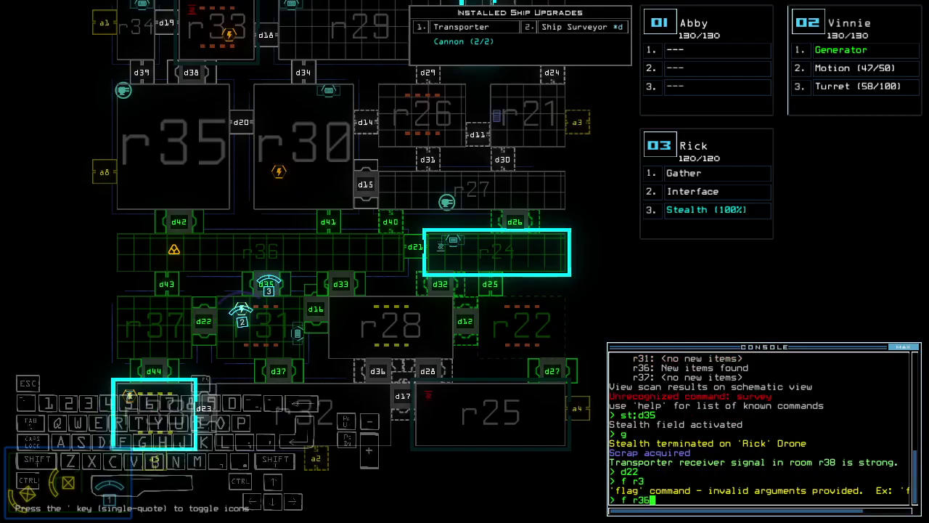
key("Return")
key("2")
- Submit the r2 flag command and restore the generator's power
key("Up")
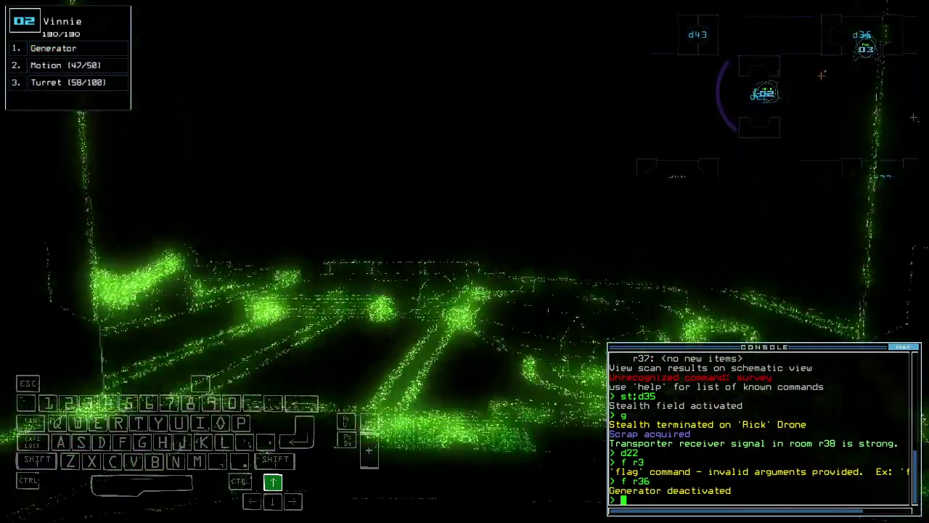
key("Up")
type("f r2")
key("Return")
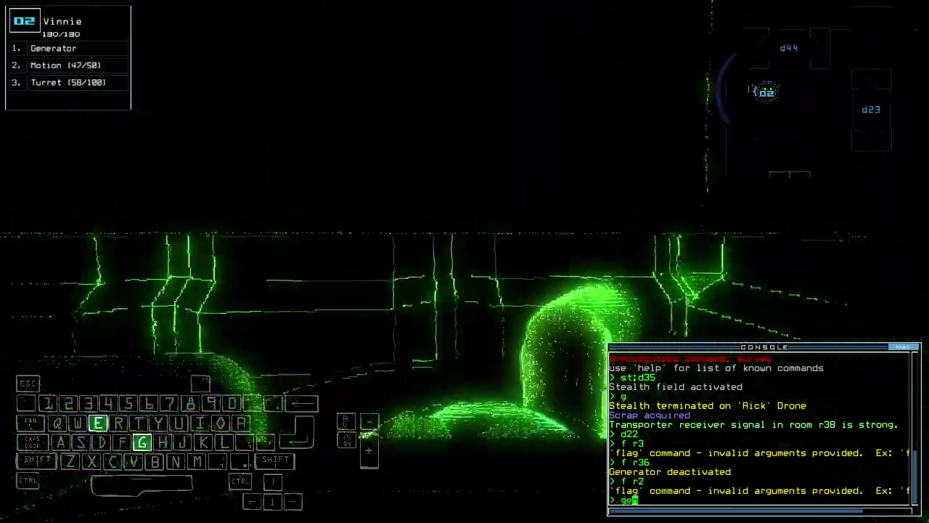
key("Return")
key("3")
key("Up")
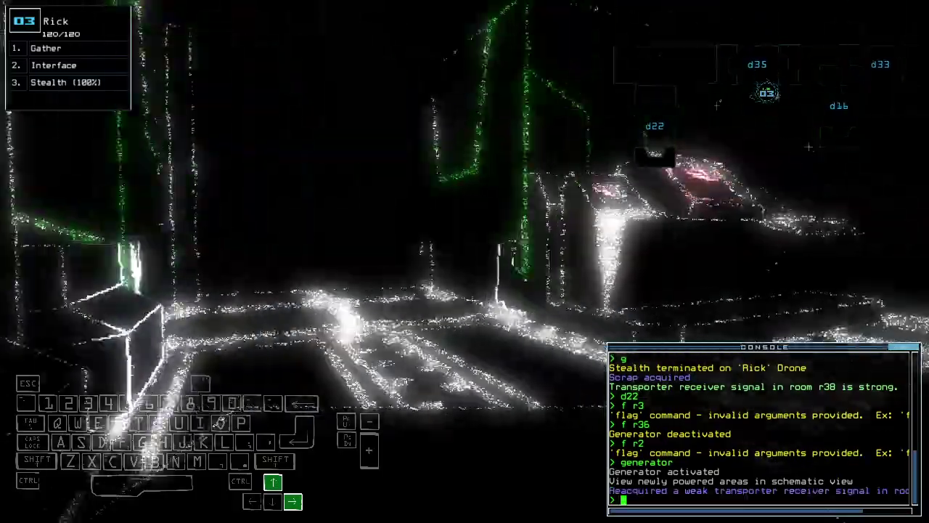
type("st")
key("Return")
- Cloak Rick with stealth and list the six transporter receiver signals
key("Up")
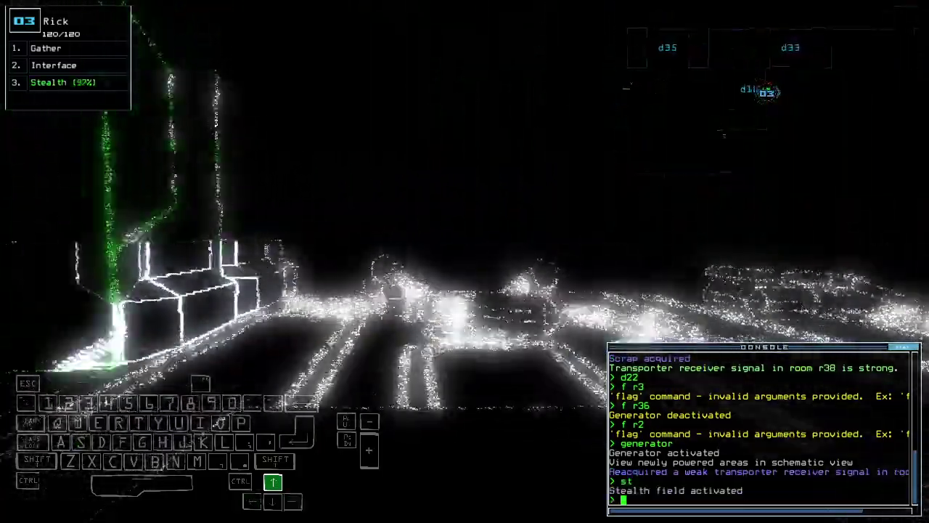
key("Up")
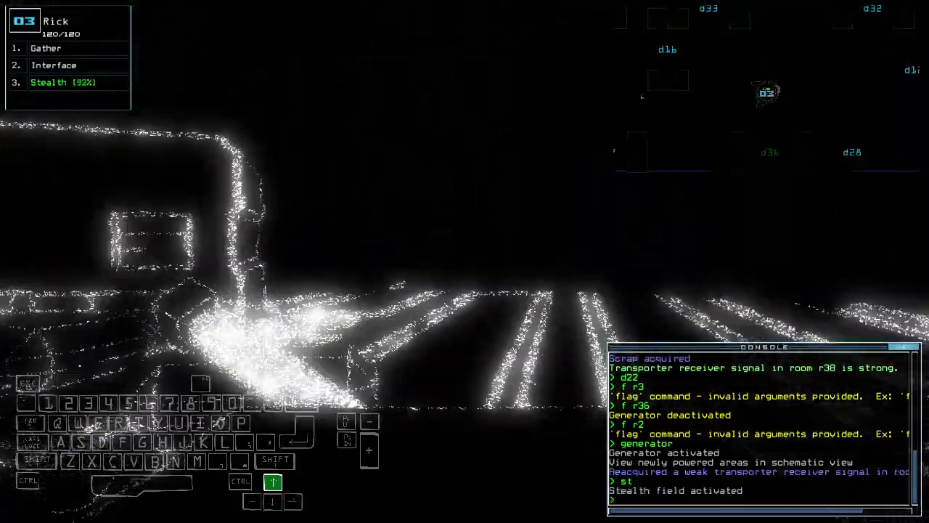
key("Up")
type("transport")
key("Return")
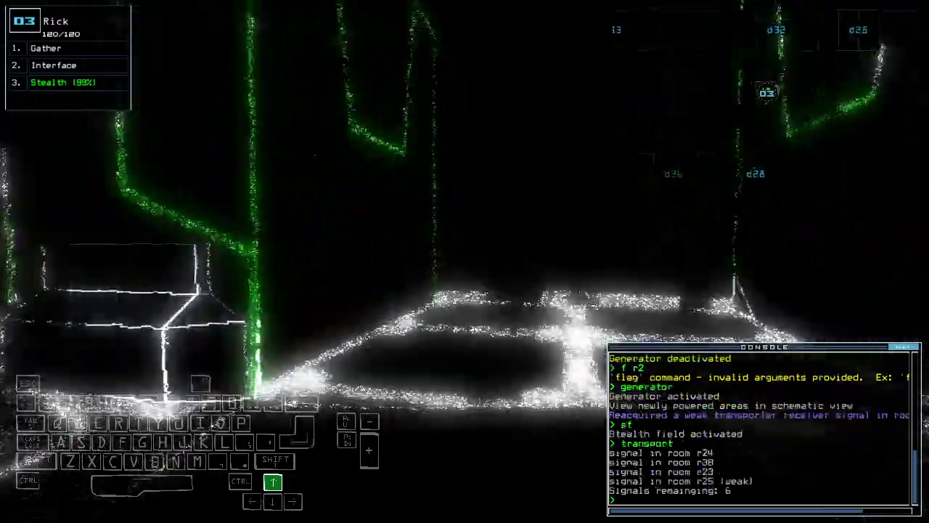
key("Up")
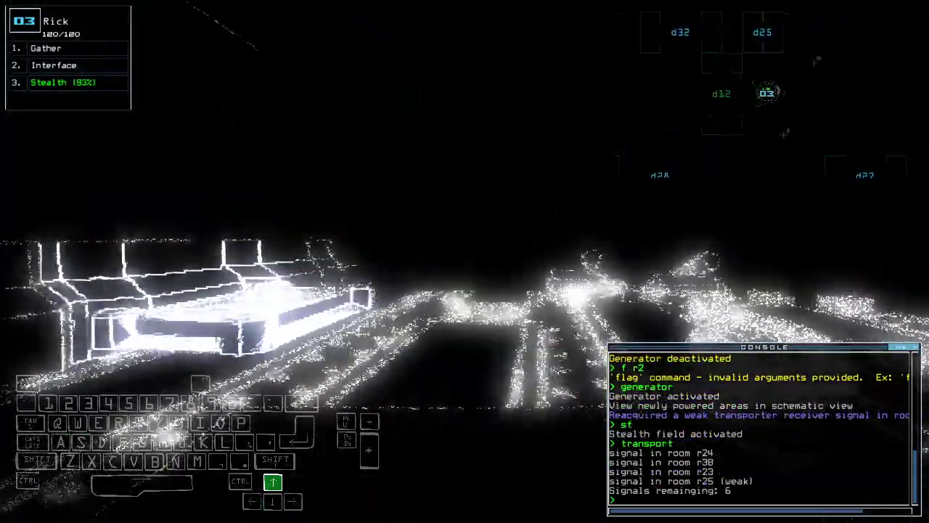
key("Up")
- Drive Rick into room r22 and gather its scrap and fuel
key("space")
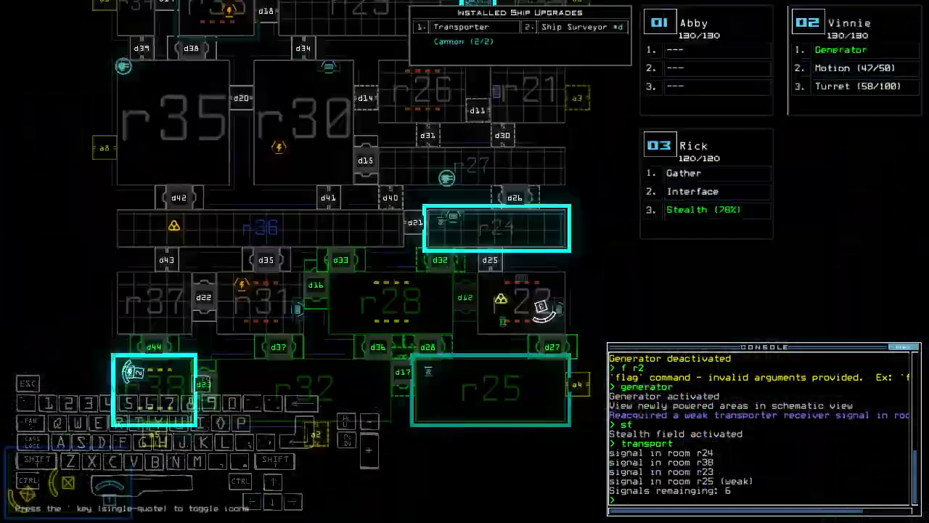
key("space")
key("Up")
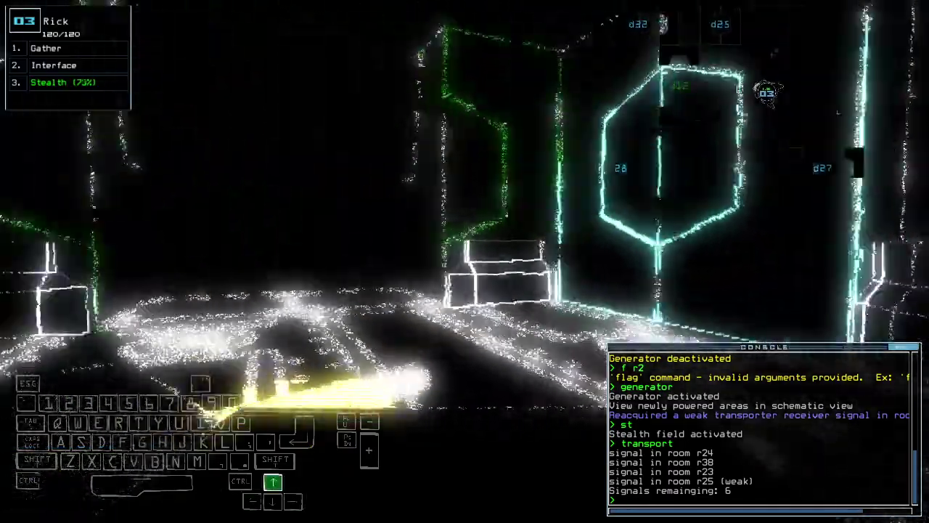
type("g")
key("Return")
type("g")
key("Return")
key("space")
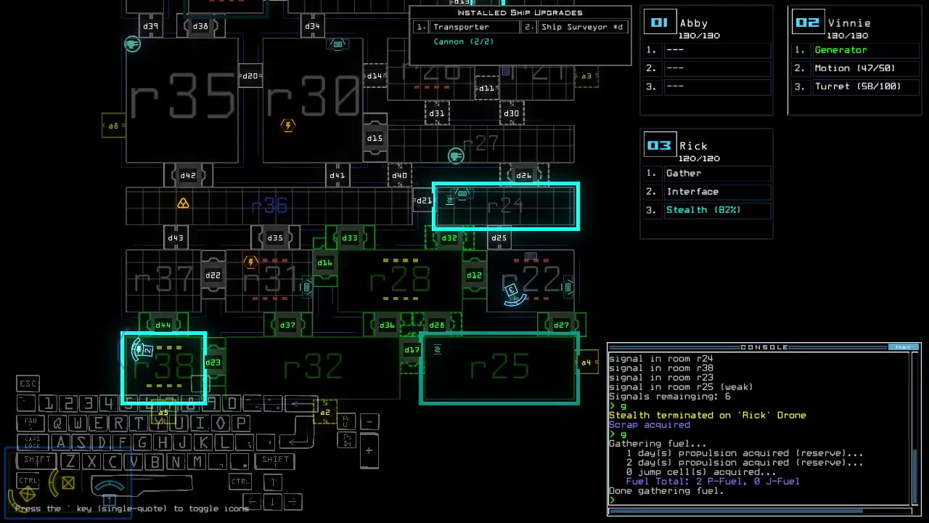
- Drive Rick to room r25 cloaked, then switch its stealth field off
key("space")
key("Up")
type("st")
key("Return")
key("Up")
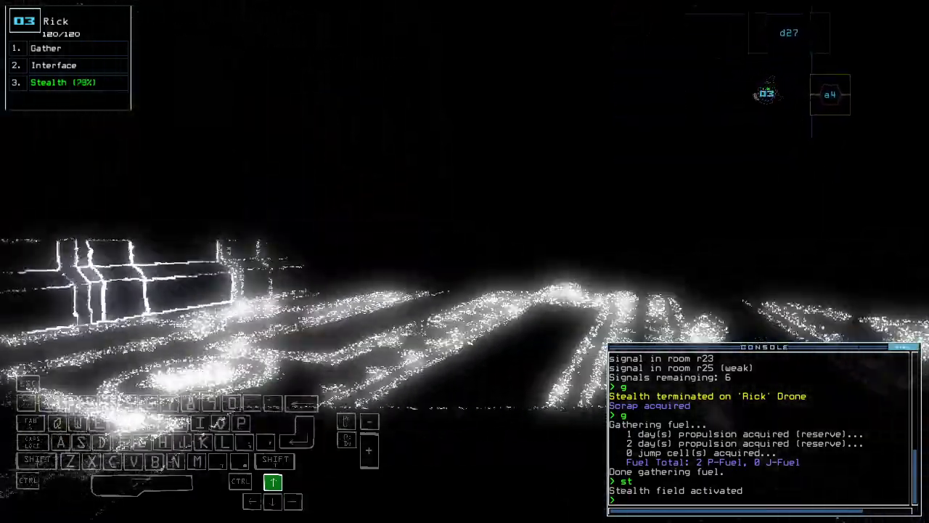
type("st")
key("Return")
key("space")
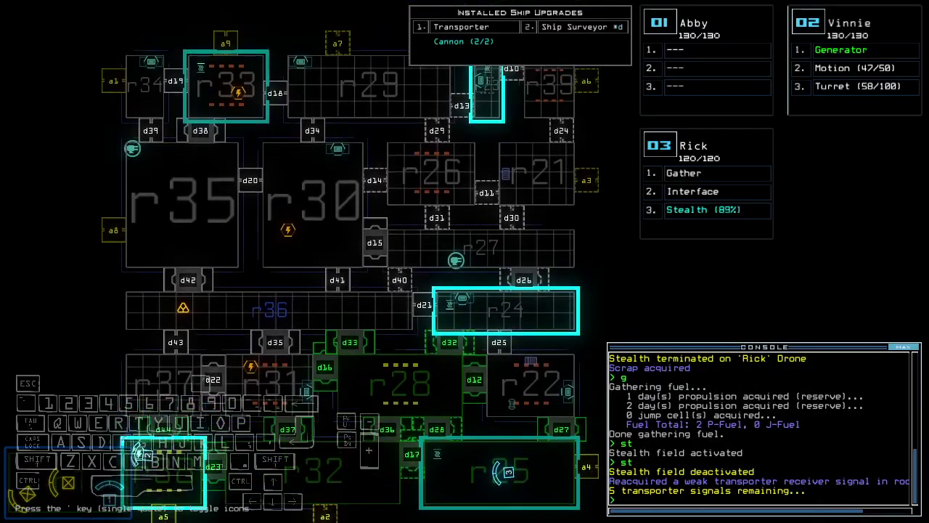
- Select Abby and run two module swaps for the interface, tow and sensor modules
key("space")
key("Up")
key("Return")
key("Escape")
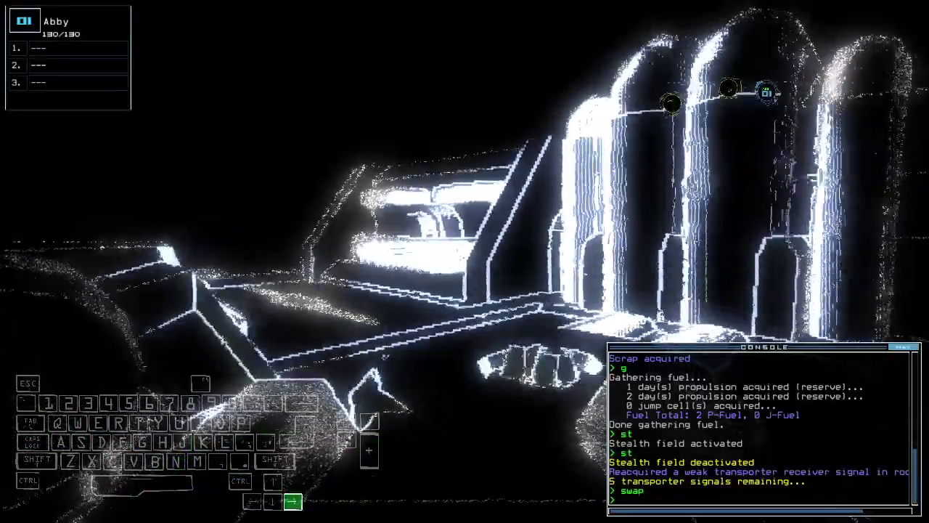
key("Up")
key("Up")
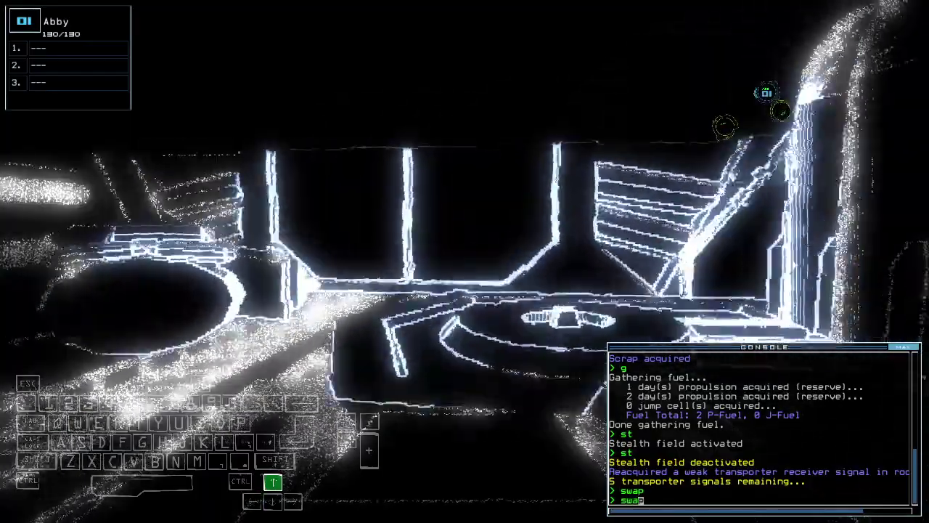
key("Return")
key("Escape")
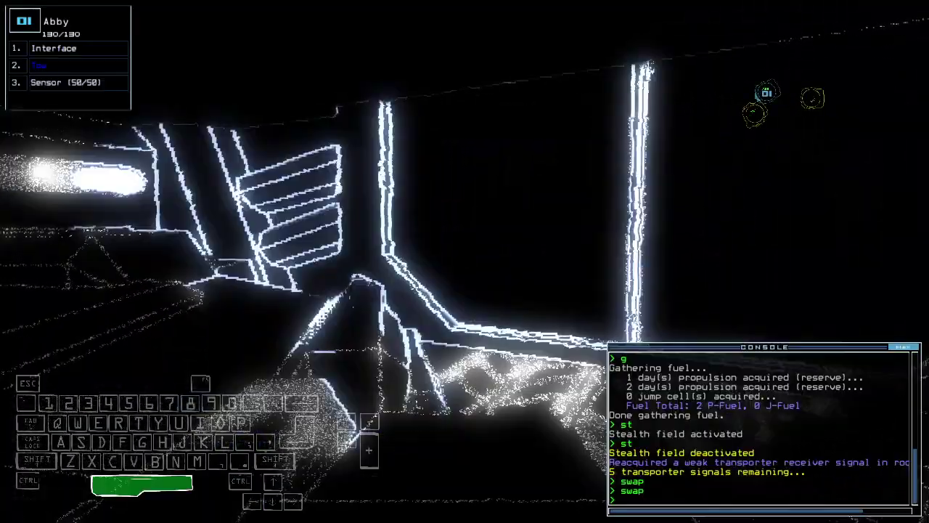
key("Tab")
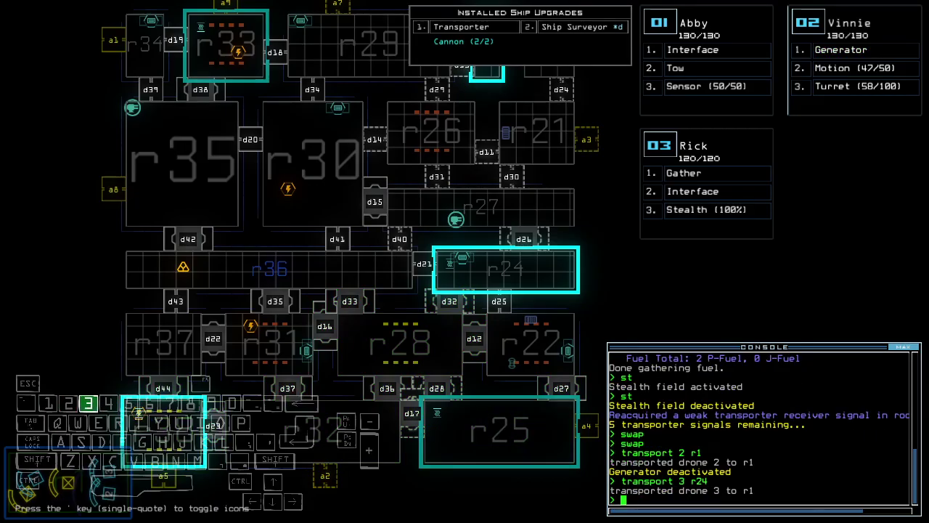
- Cloak Rick and transport it back to room r1
key("Return")
type("st")
key("Return")
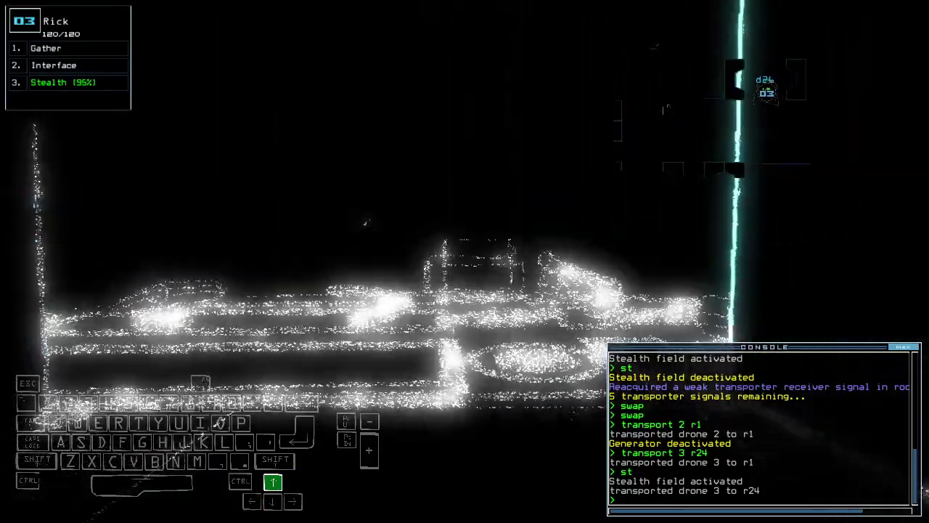
key("space")
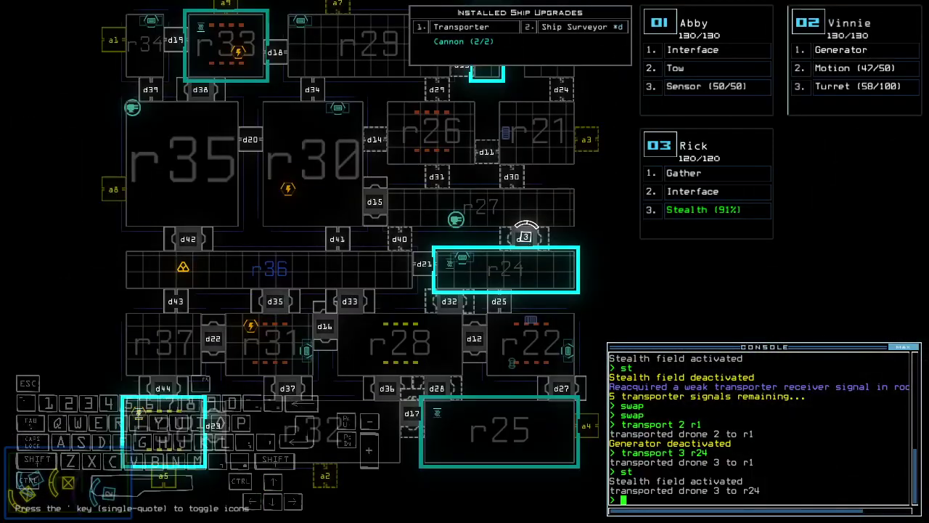
key("space")
type("transport r1")
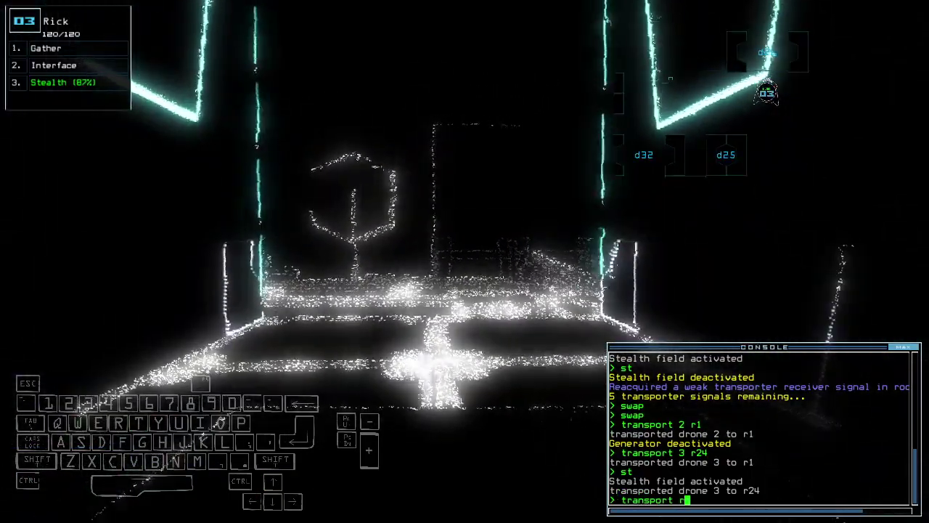
type("swap 2 in tu")
key("Return")
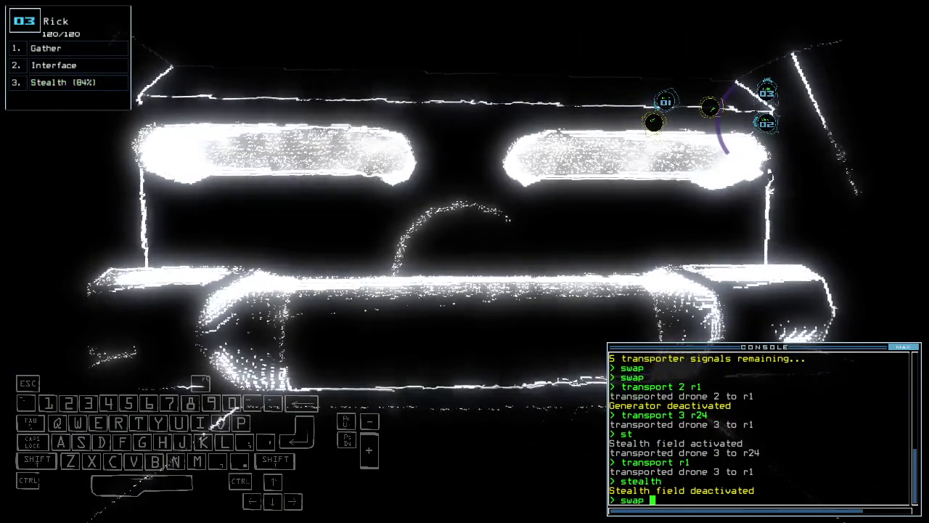
- Trade Vinnie's turret for the interface and send Rick, cloaked, to r24
key("Return")
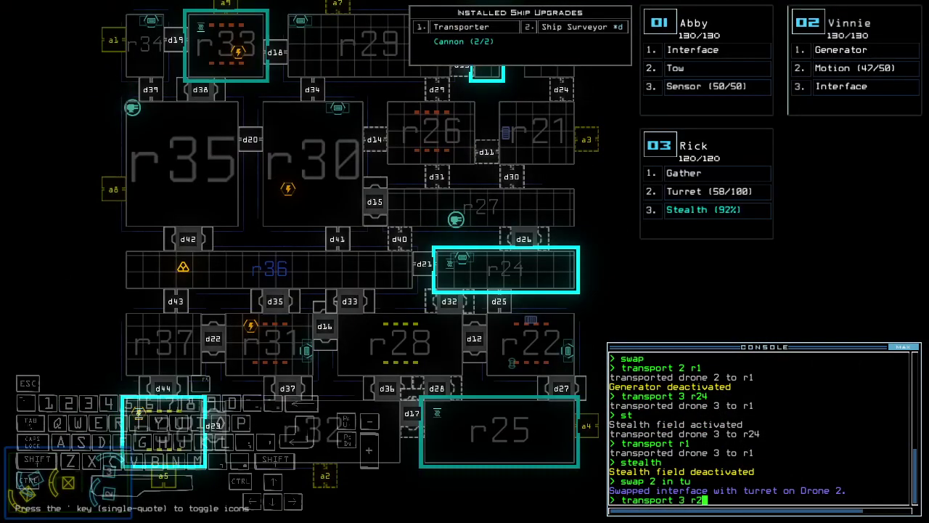
key("space")
type("st")
key("Return")
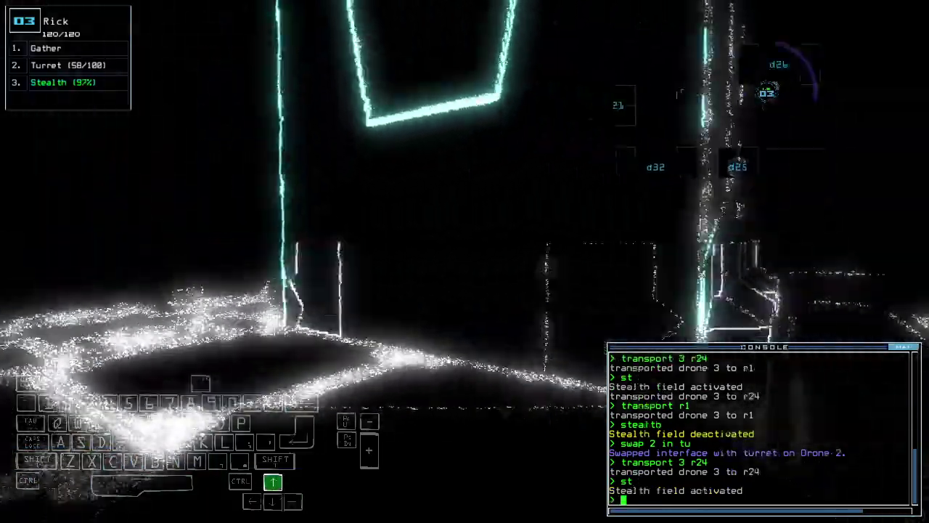
- Drive Rick down the corridor into room r30
key("Up")
key("Left")
key("Up")
key("Left")
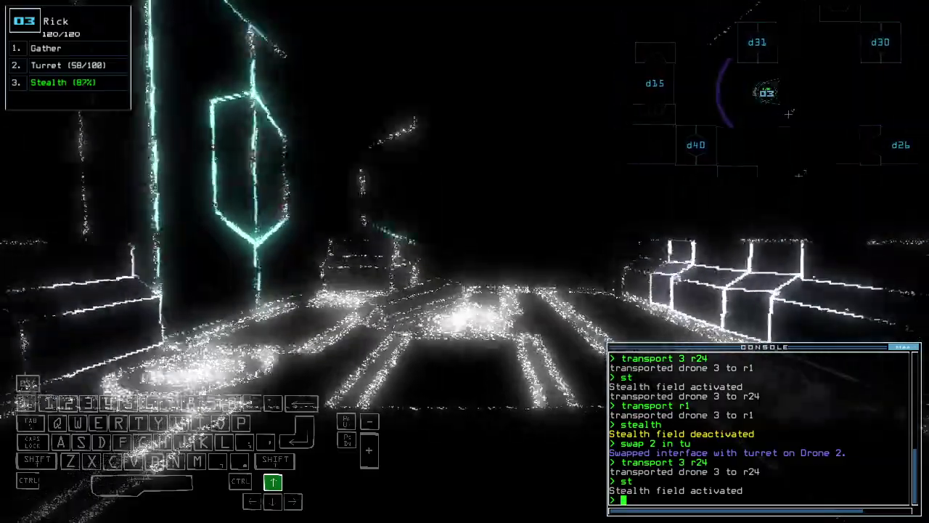
key("Up")
key("Left")
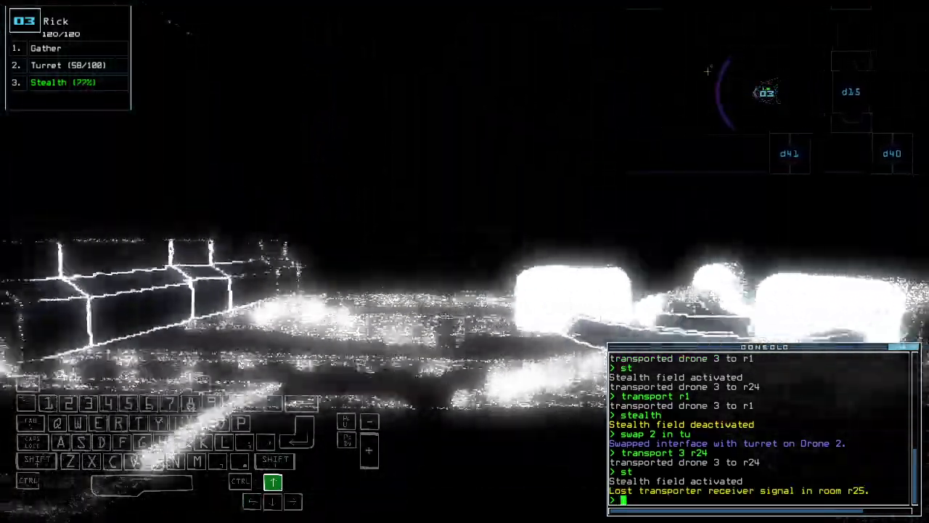
key("Up")
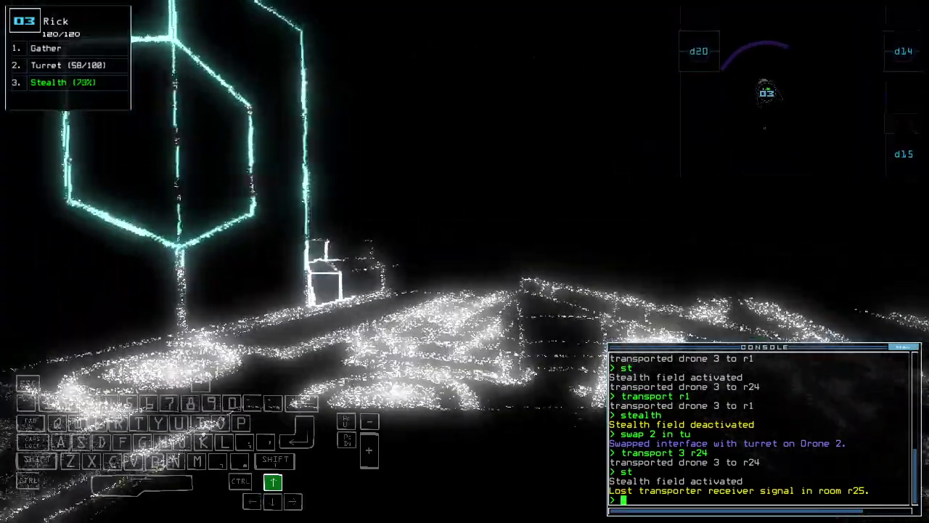
key("space")
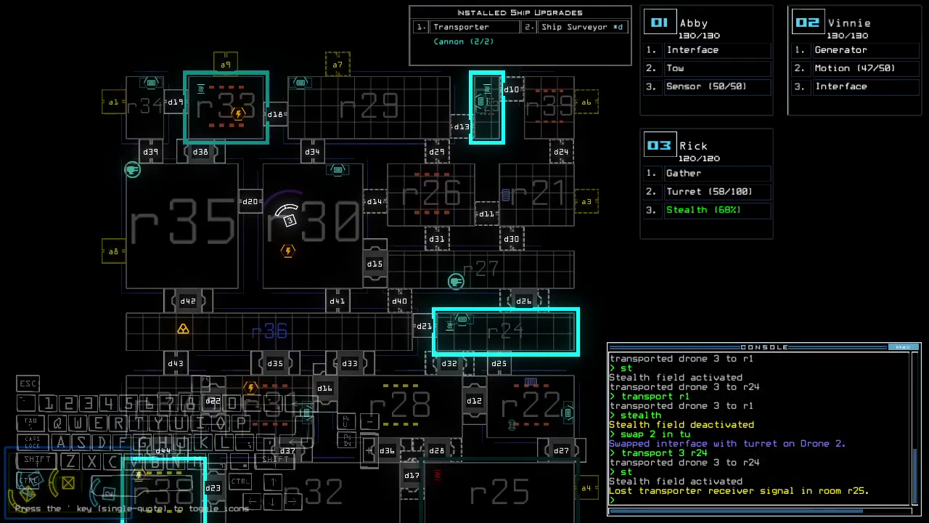
- Turn Rick's stealth field off and drive it through the room
key("2")
key("3")
type("st")
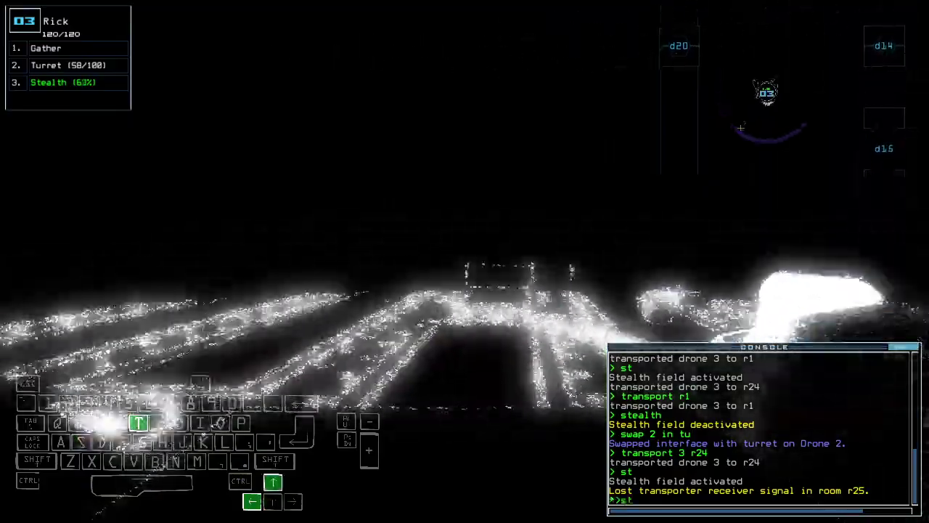
key("Return")
key("Up")
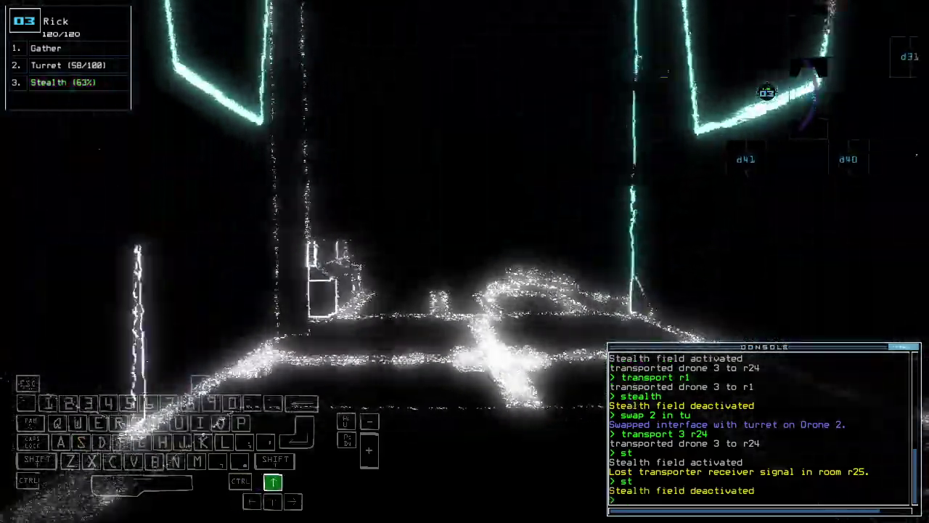
type("transport r")
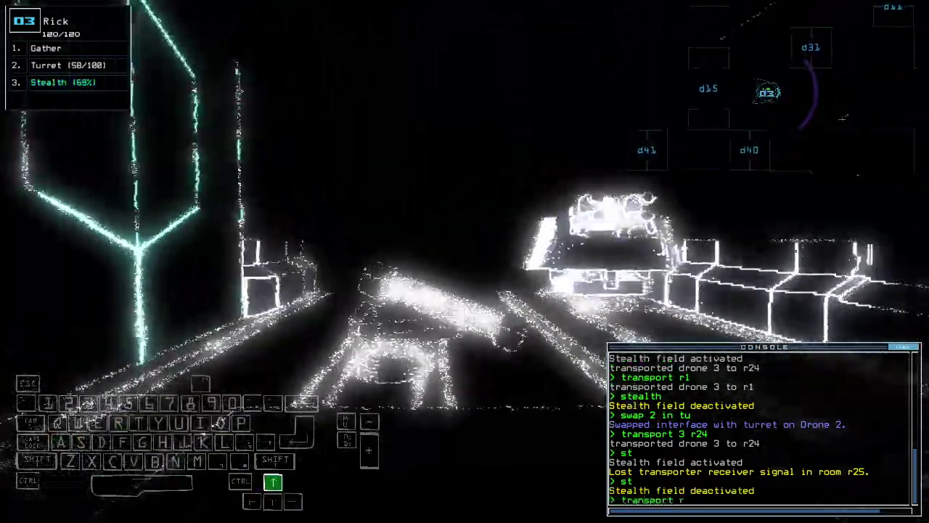
key("Up")
key("Right")
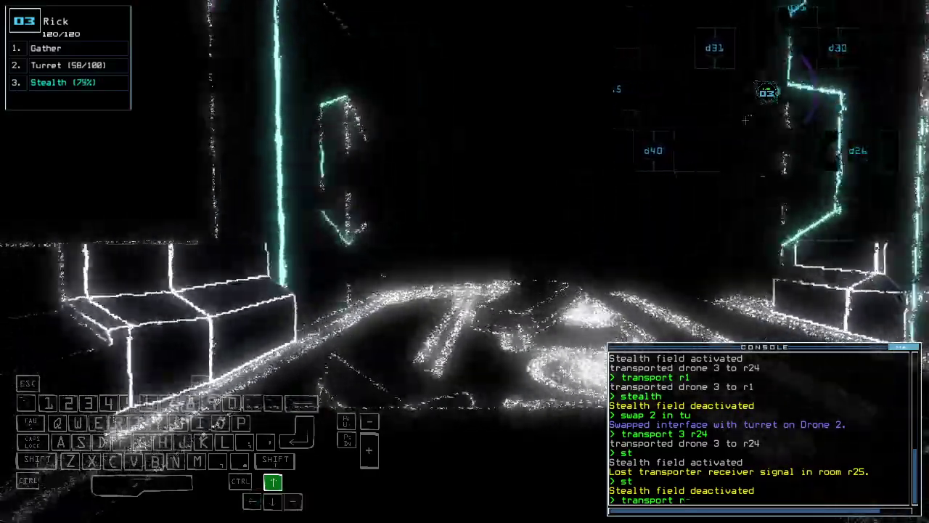
type("33;stealth")
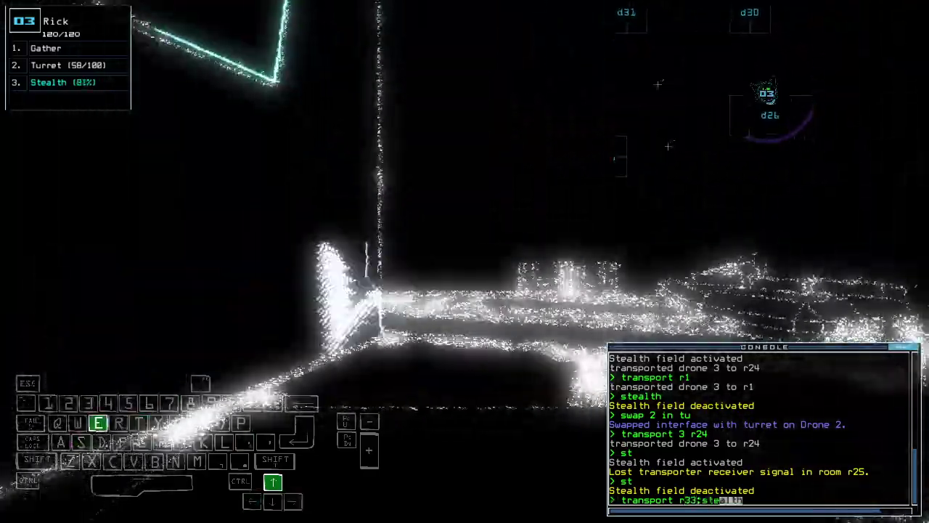
- Transport Rick to r33 under stealth and drive around the new room
key("Return")
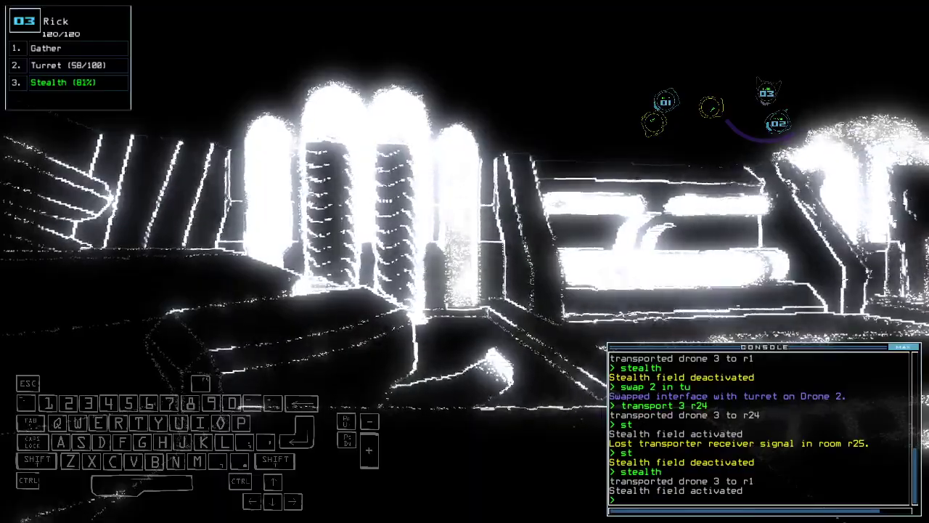
key("Up")
key("Tab")
key("Tab")
key("Up")
key("Left")
- Drive drone 3 across the dark room toward the glowing green floor
key("Up")
key("s")
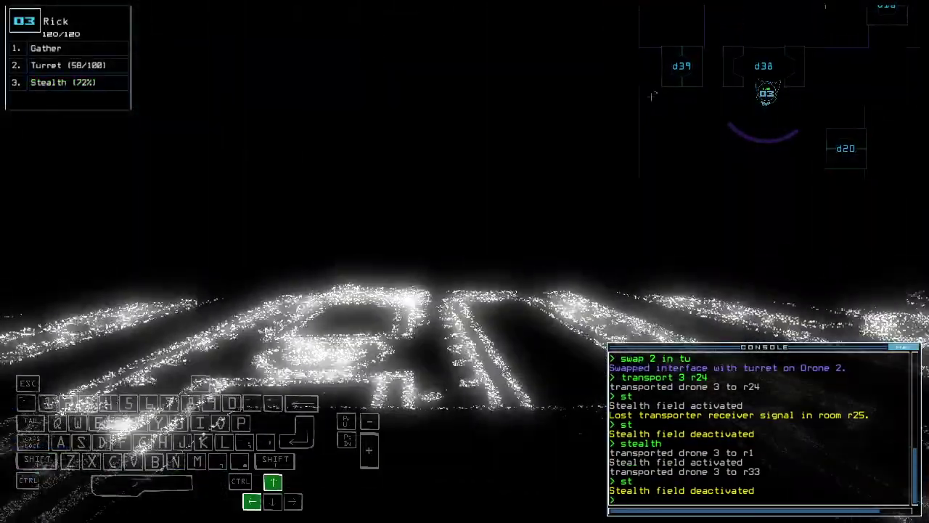
key("Up")
key("Up")
key("Up")
key("Up")
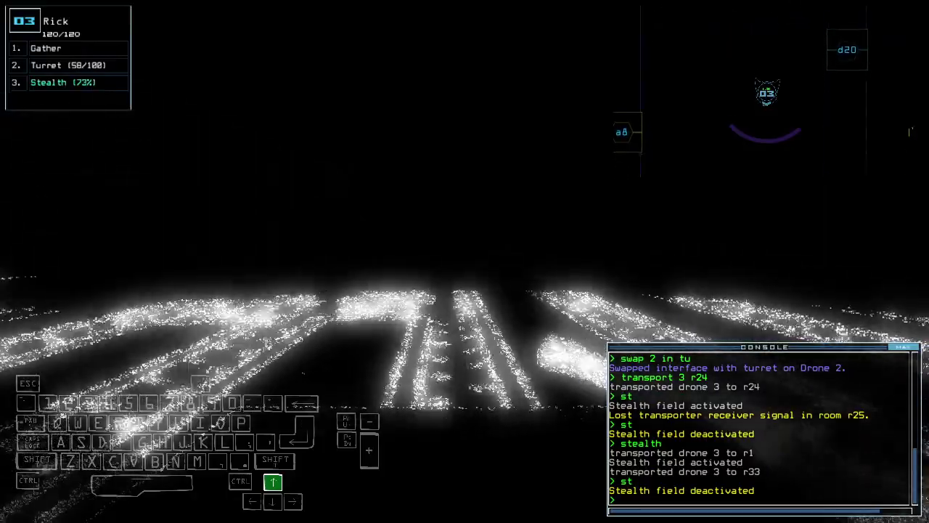
key("Up")
key("Up")
key("Up")
key("Up")
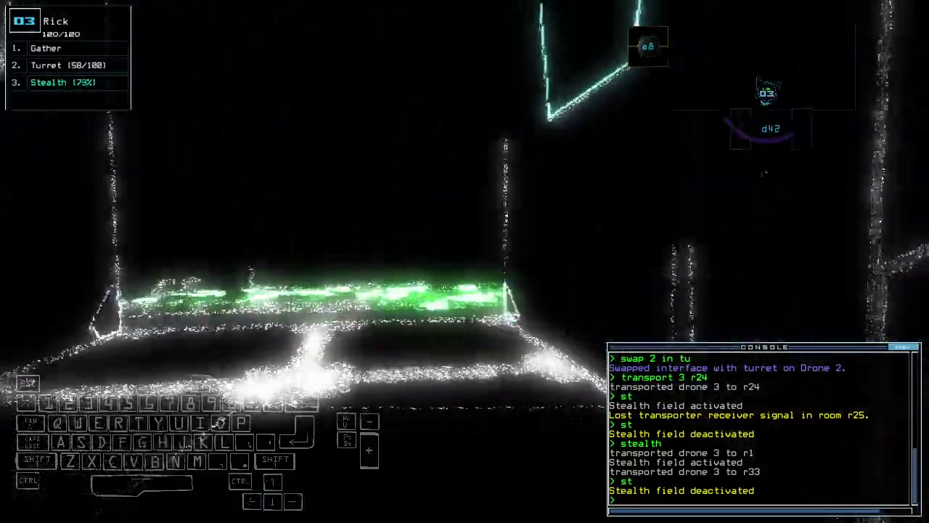
- Maneuver drone 3 back and forth until it lines up with the hexagon door
key("Left")
key("Left")
key("Up")
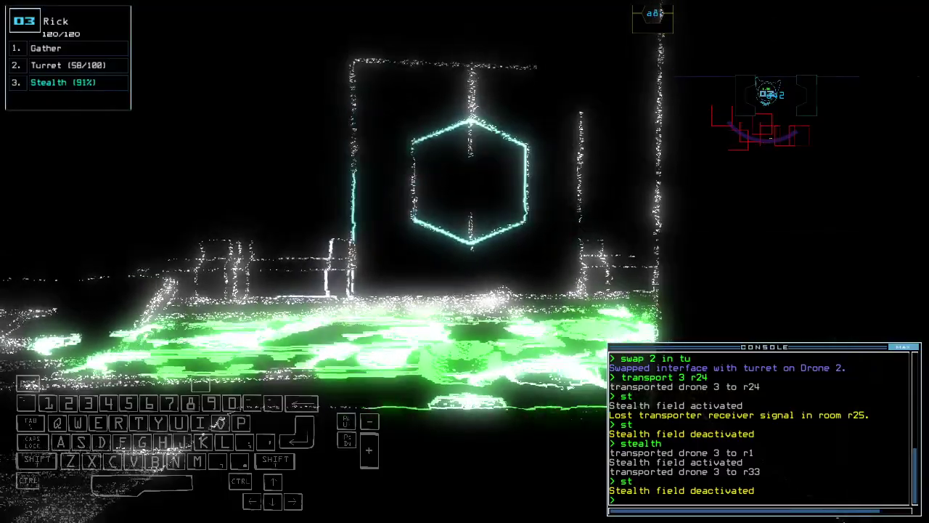
key("Up")
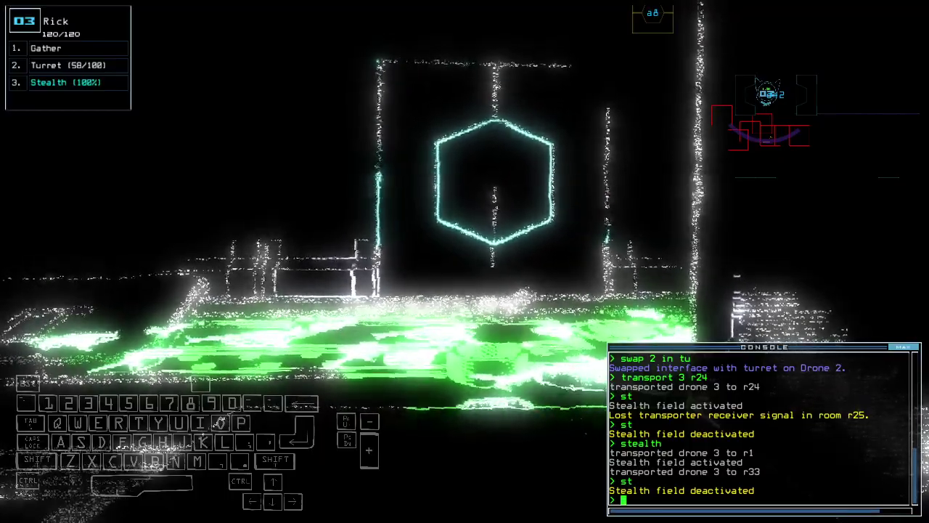
key("Down")
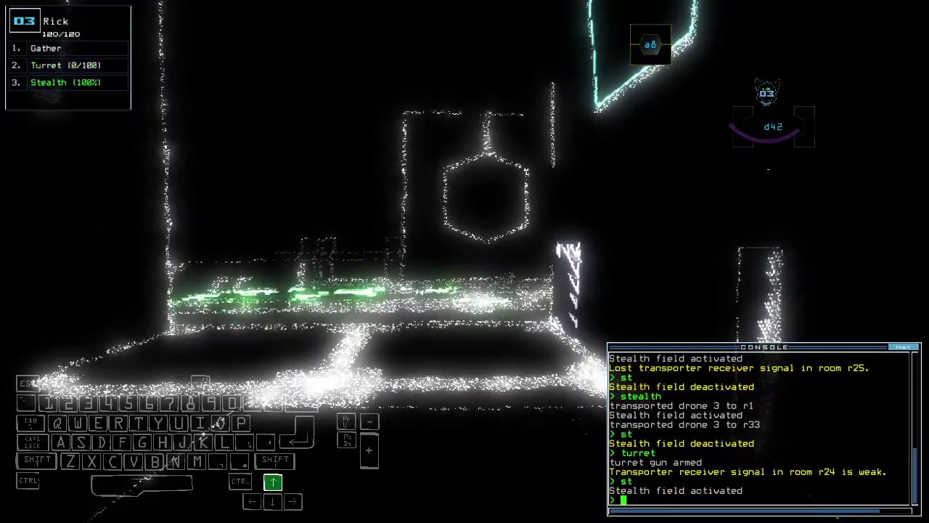
key("Up")
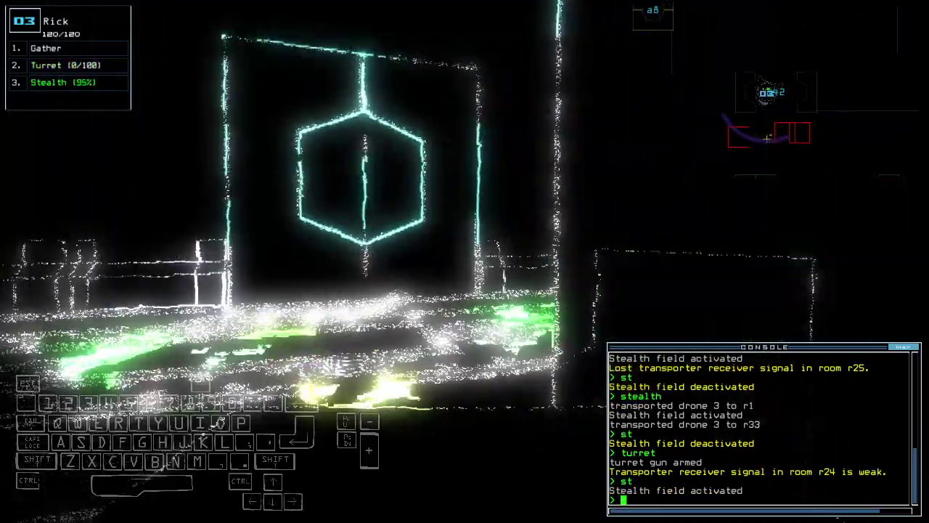
key("Right")
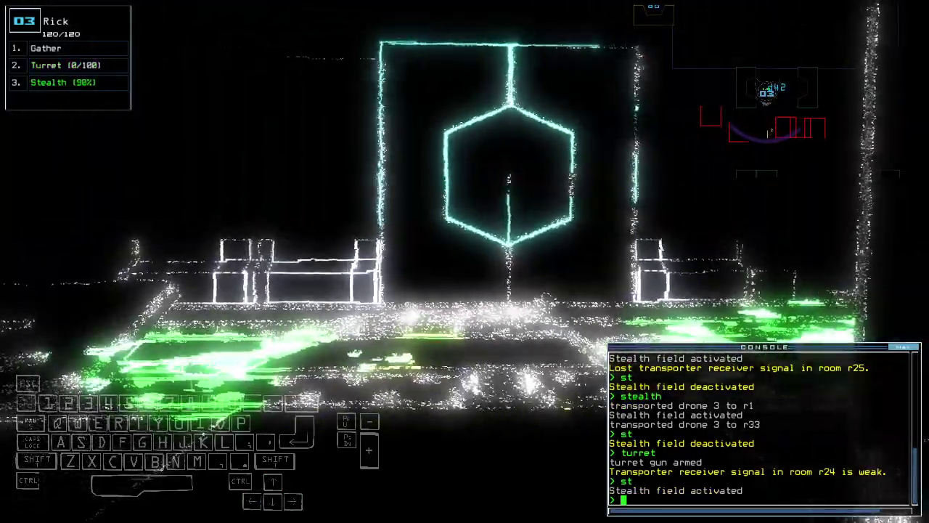
key("Up")
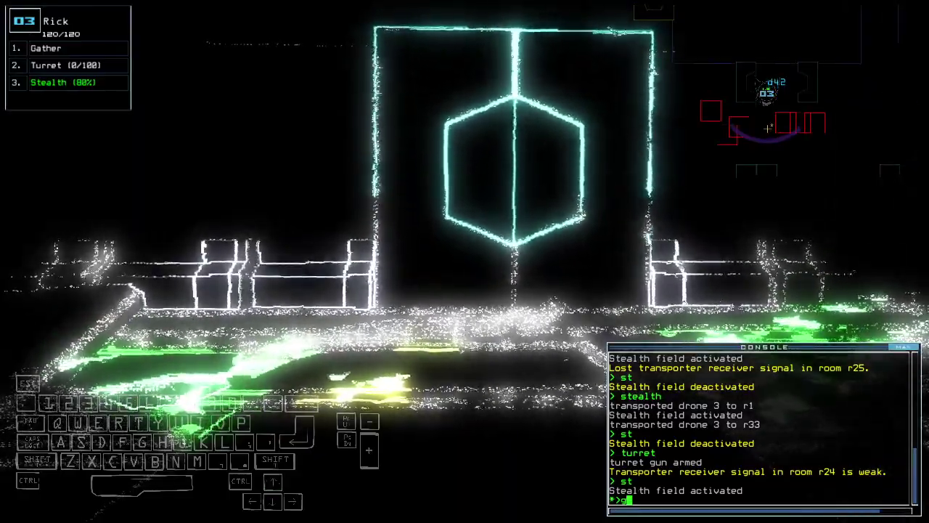
key("Right")
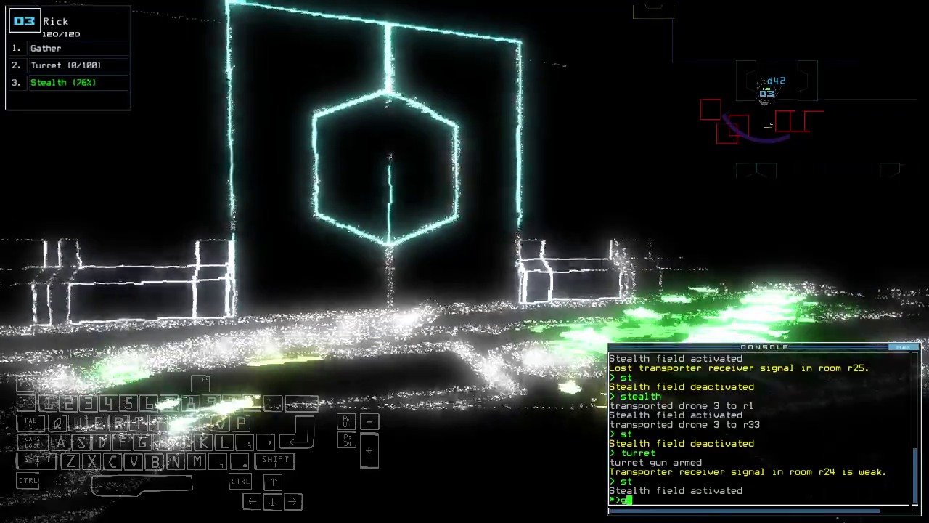
key("Left")
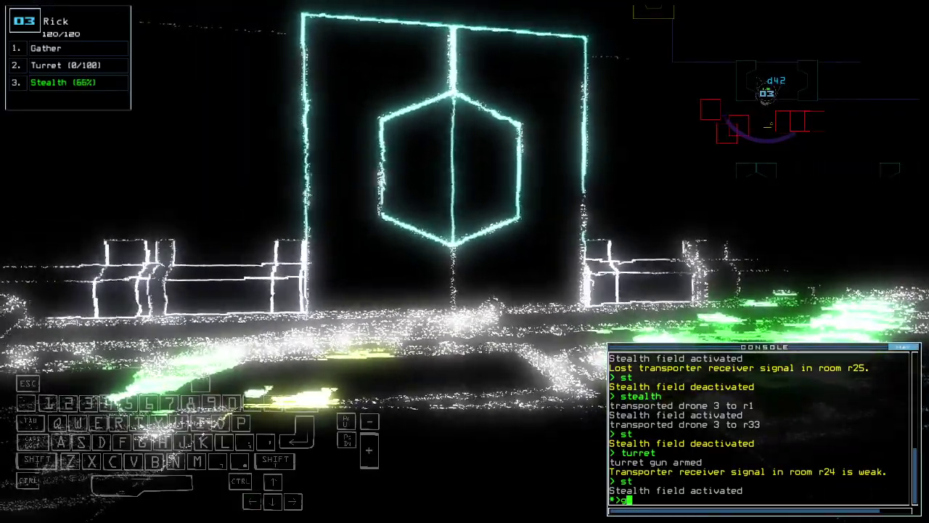
key("Left")
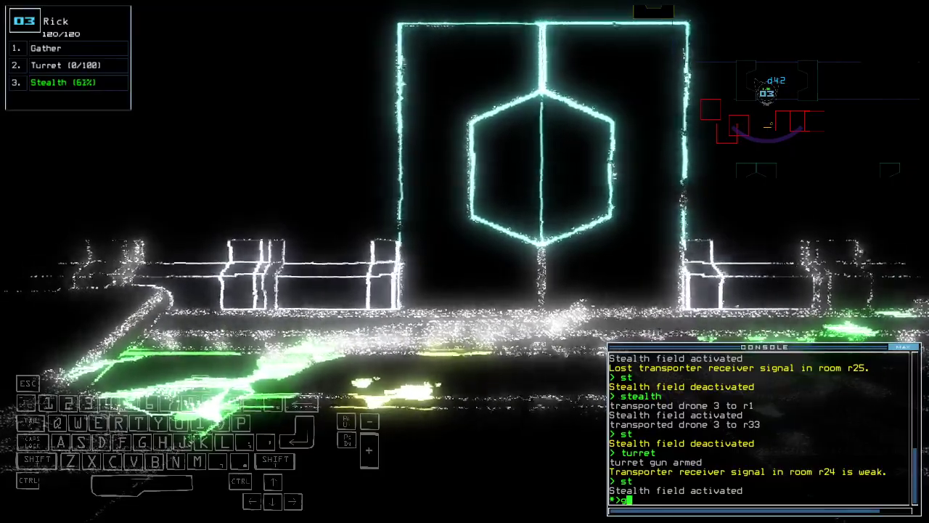
- Back Rick away from the door, turn off its stealth, and transport drone 2 to r38
key("Down")
key("Down")
key("Down")
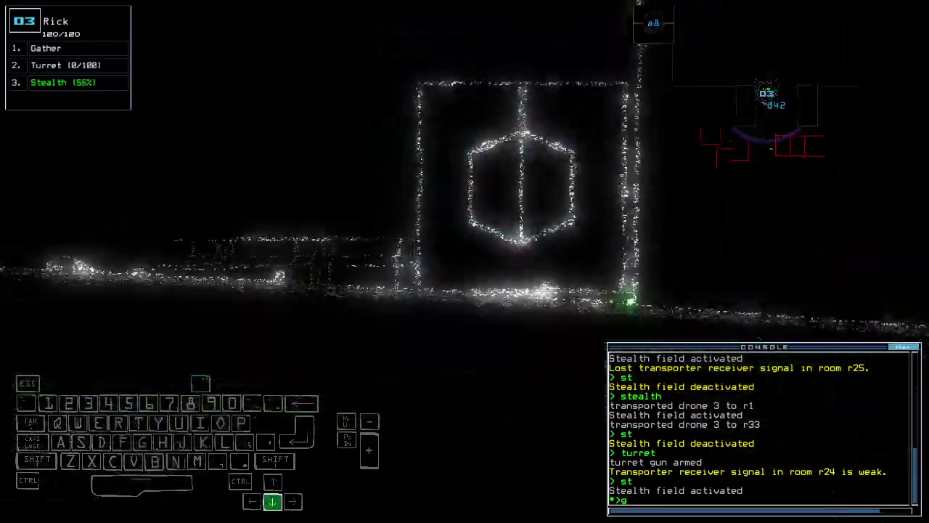
type("st")
key("Return")
key("space")
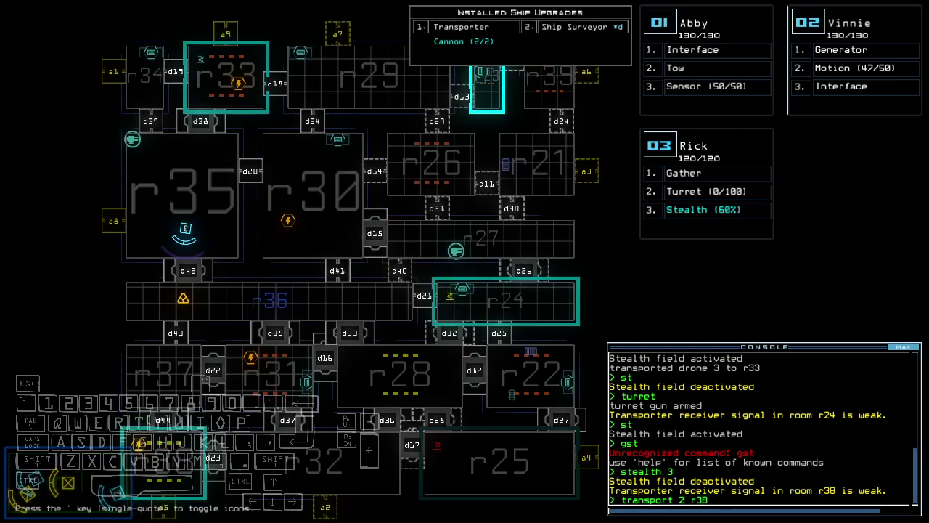
key("space")
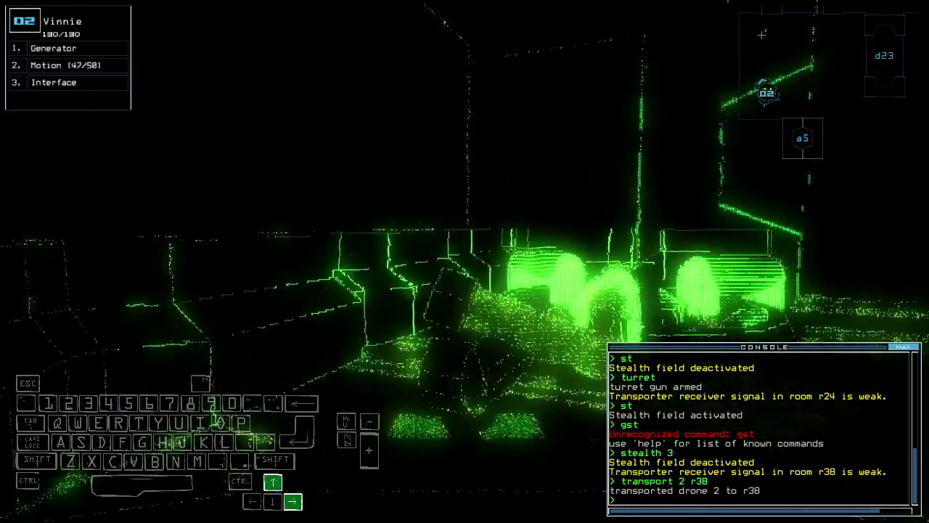
type("generator")
- Power drone 2's generator, view the lit rooms on the schematic, and repower it
key("Return")
key("space")
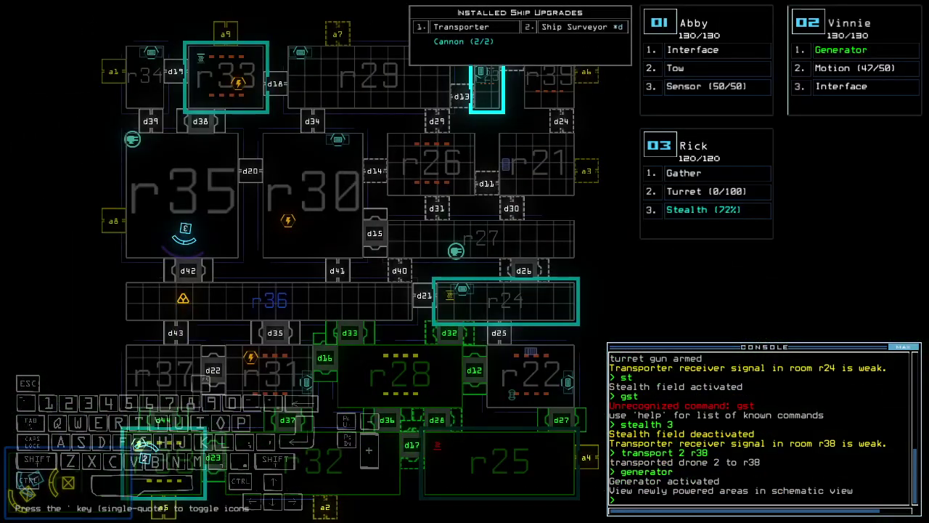
key("space")
key("e")
key("Up")
key("Up")
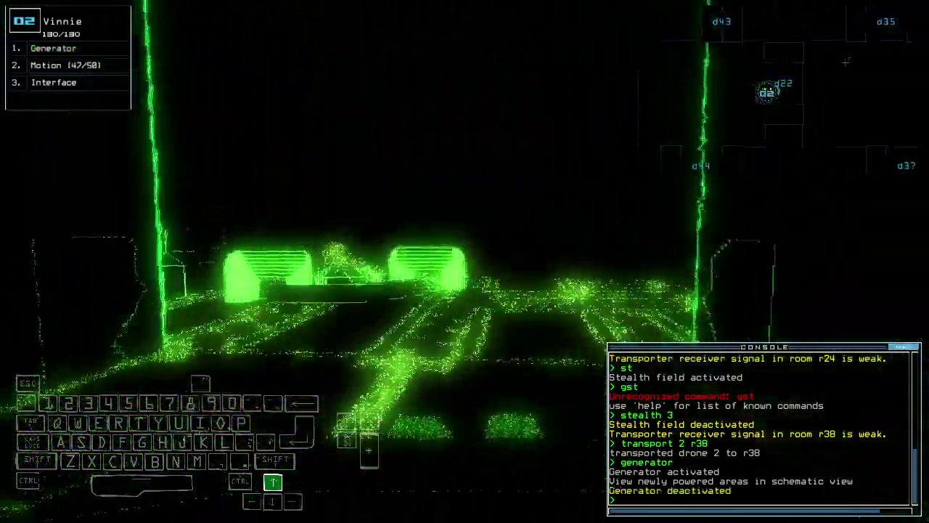
key("Up")
type("generator")
key("Return")
key("space")
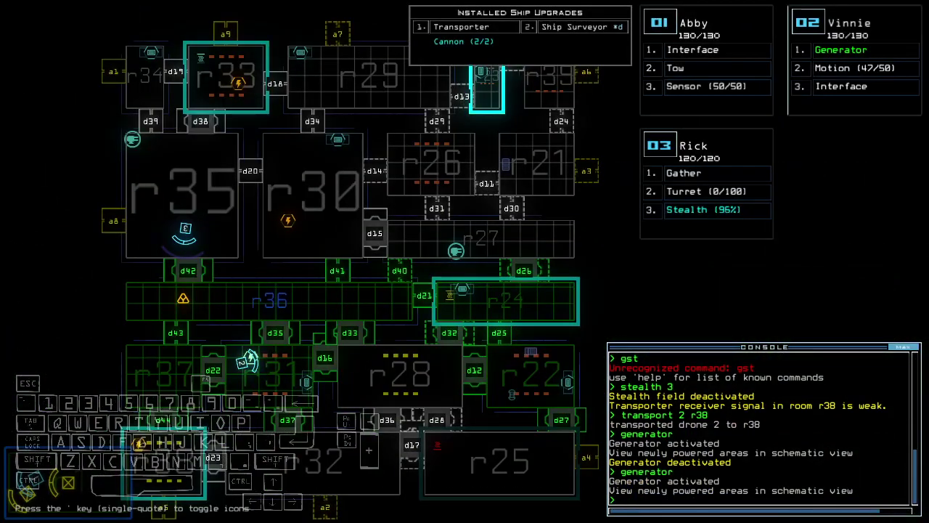
type("3")
- Submit the d43 command and transport drone 3 into room r38
key("Return")
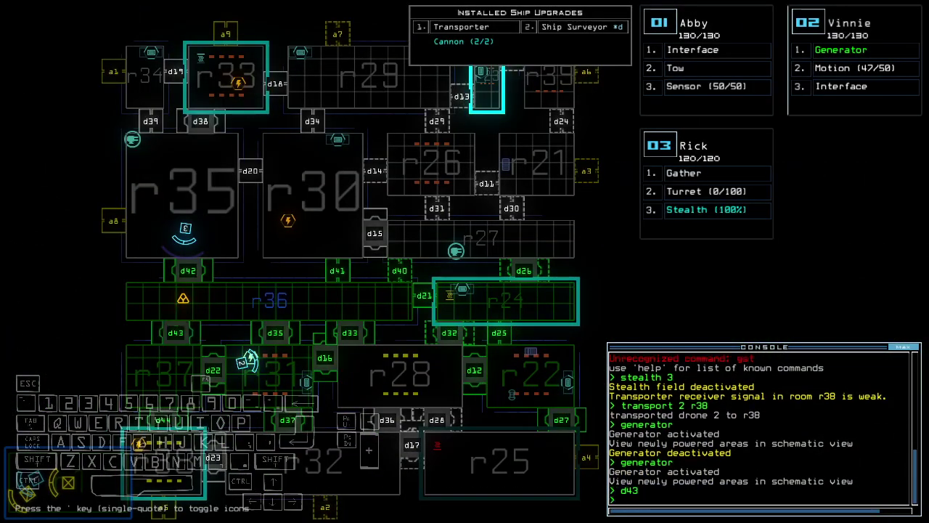
key("2")
key("space")
key("3")
key("Up")
key("Up")
type("transport ")
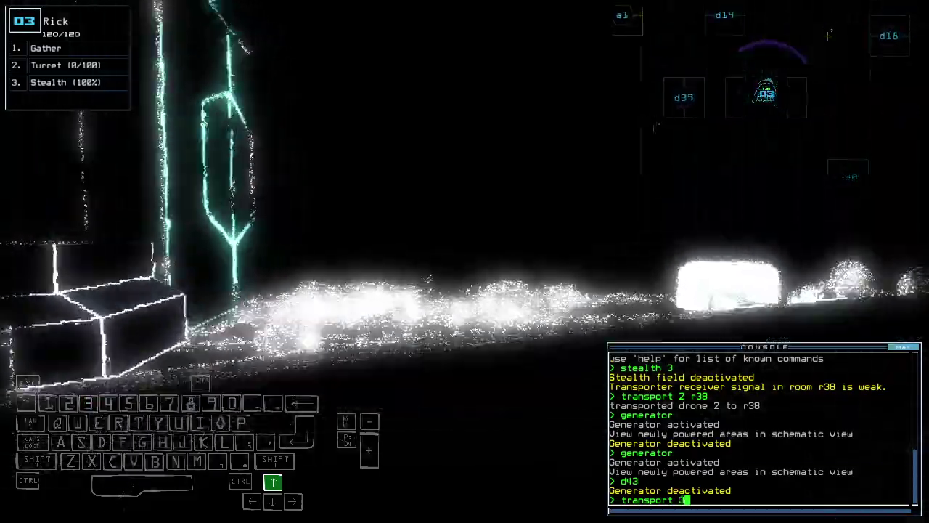
type("r38")
key("Return")
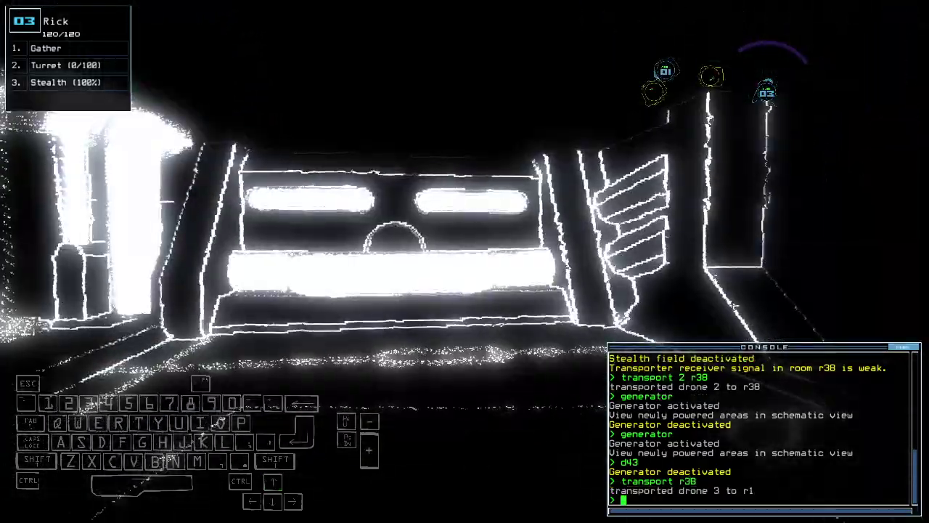
key("Up")
key("Return")
type("st")
- Cloak drone 3, pull it back after it drops to 90/120, and re-cloak it
key("Return")
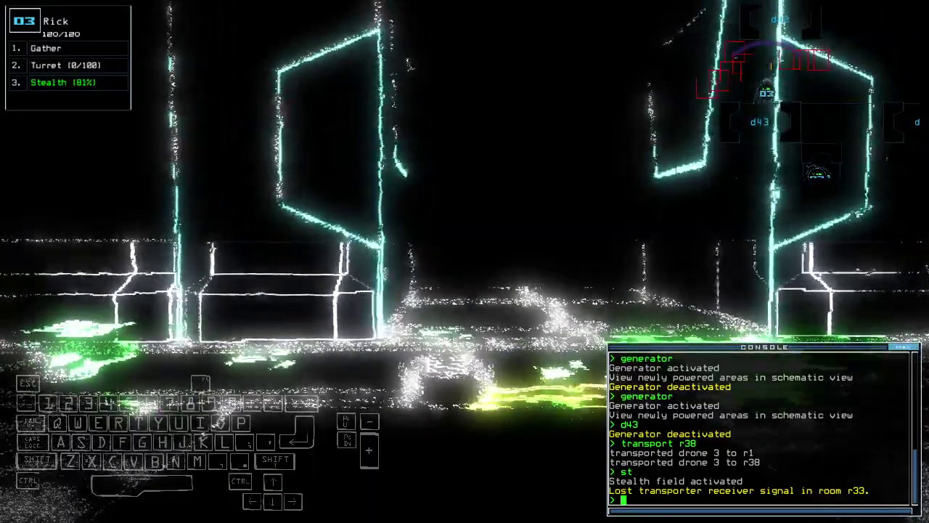
key("Up")
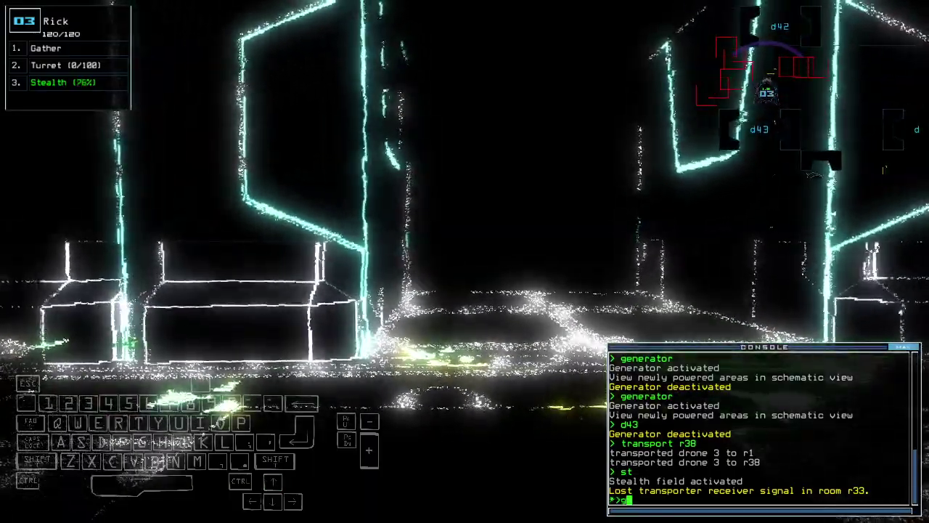
key("Down")
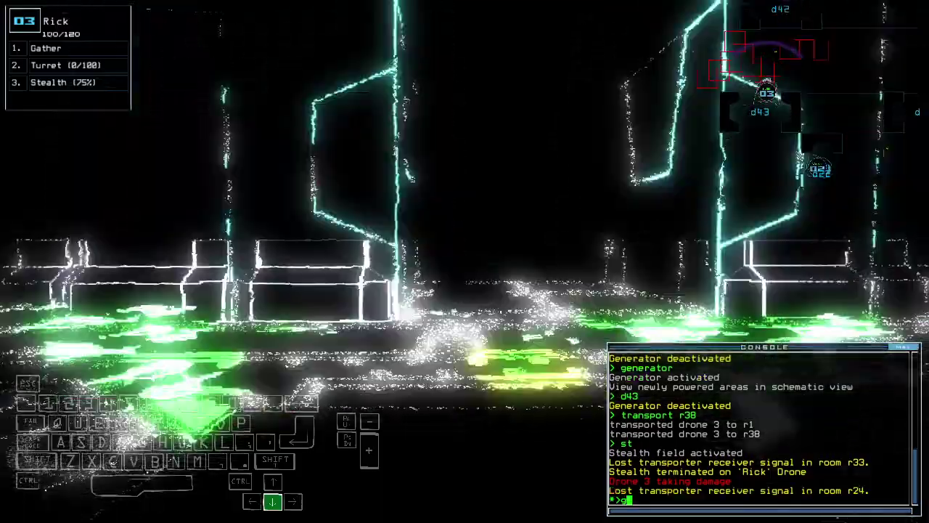
key("space")
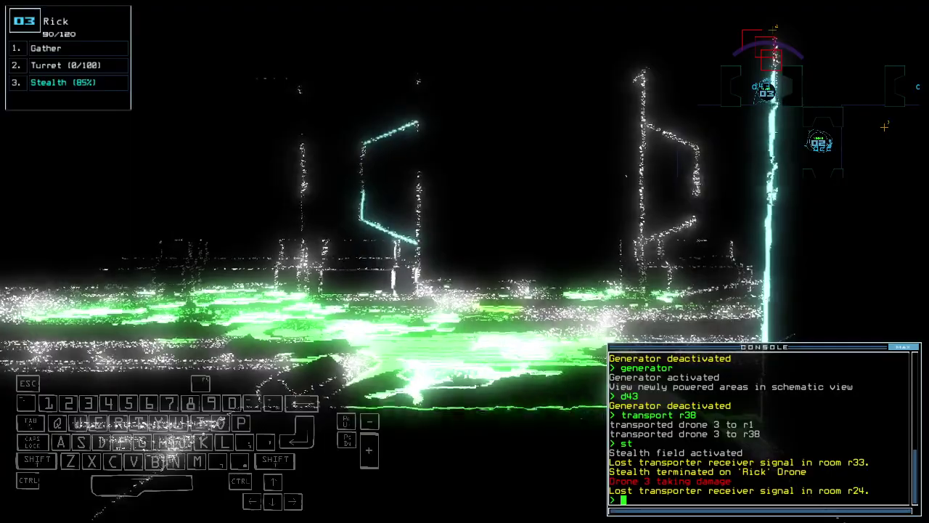
key("space")
key("space")
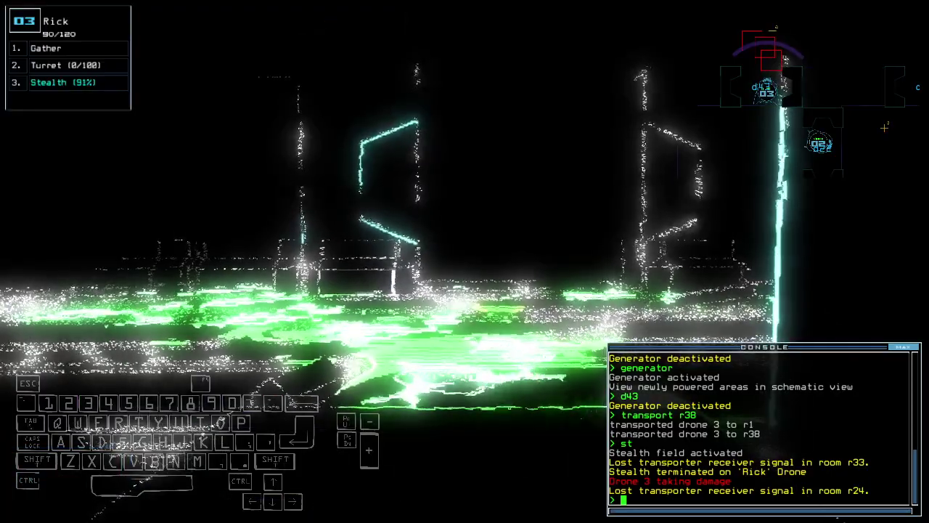
type("st")
key("Return")
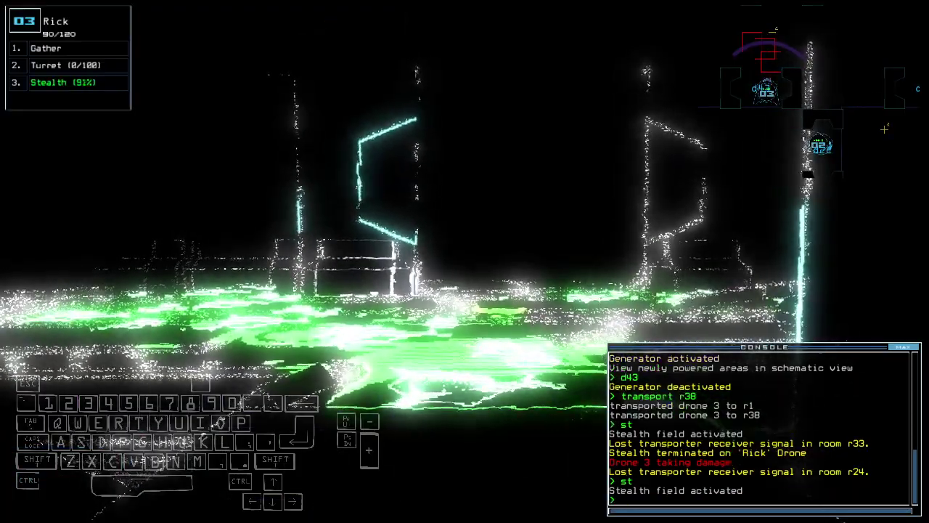
type("st")
- Drop Rick's stealth and check drones 2 and 3 on the schematic
key("Return")
key("space")
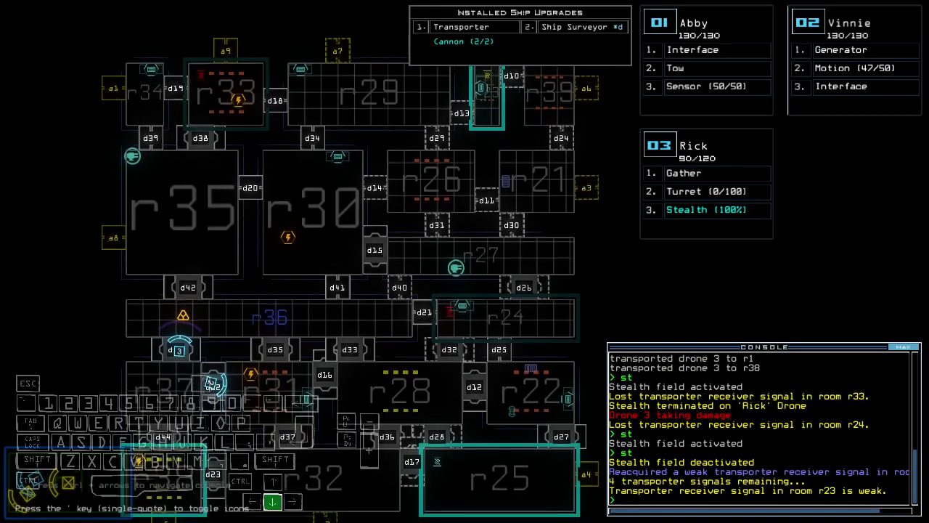
key("3")
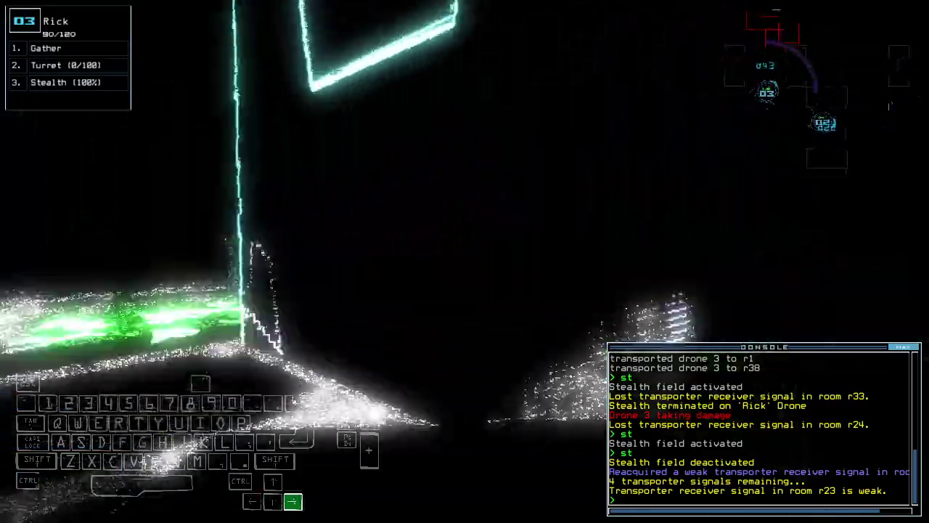
key("2")
key("space")
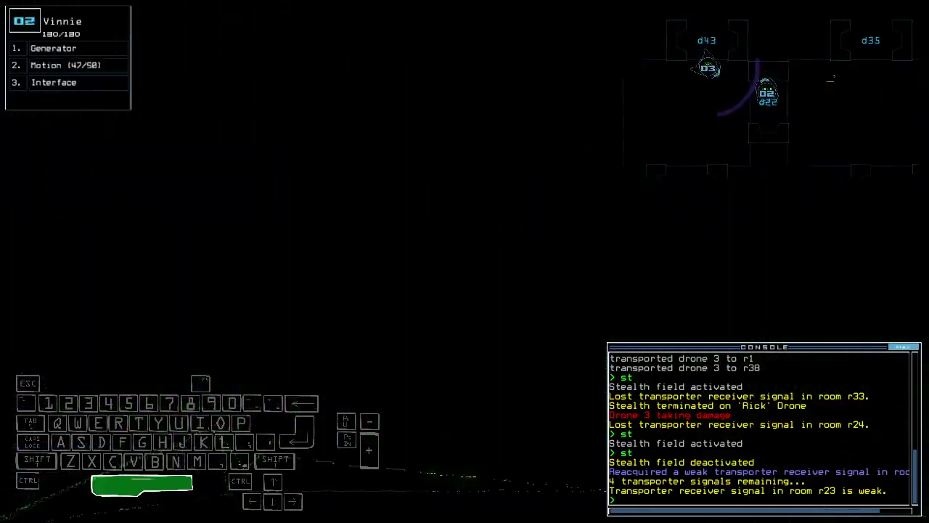
key("Escape")
key("3")
- Cloak Rick and steer it through nearby rooms, checking its position on the map
key("Up")
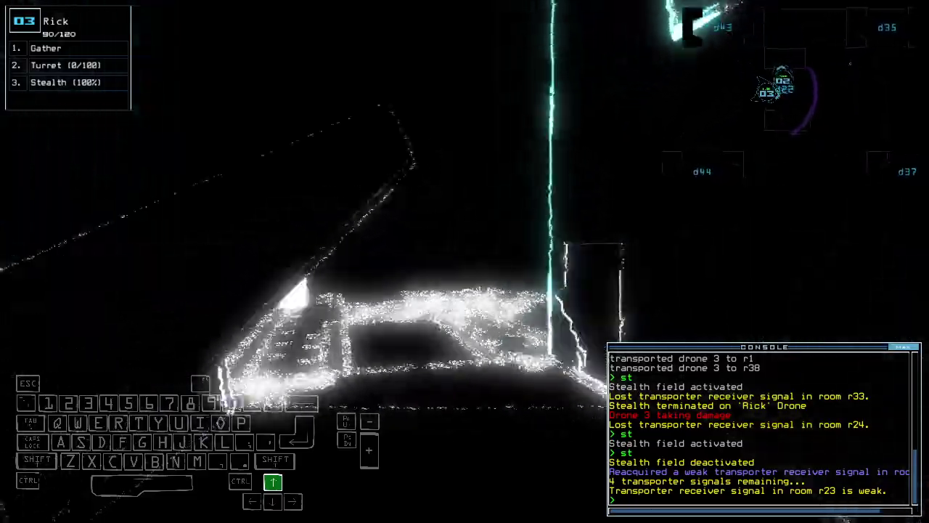
key("Up")
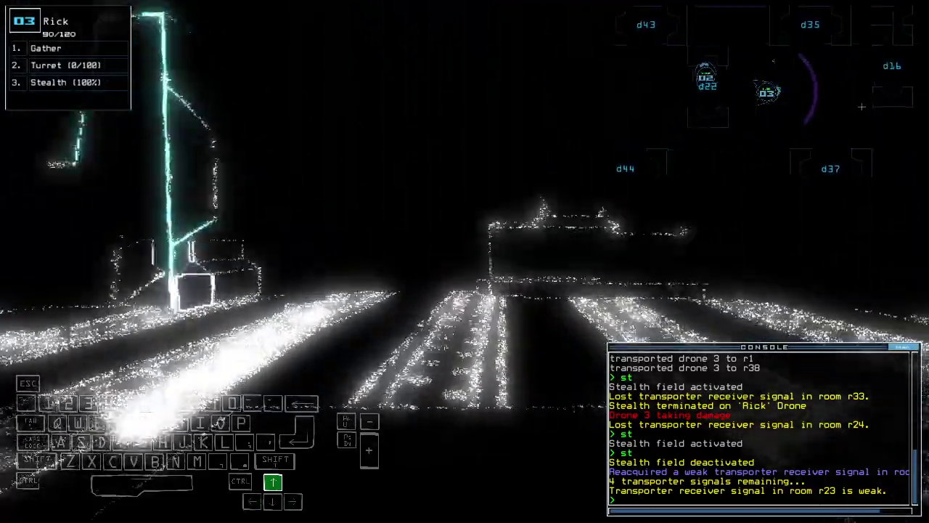
key("Up")
type("st")
key("Return")
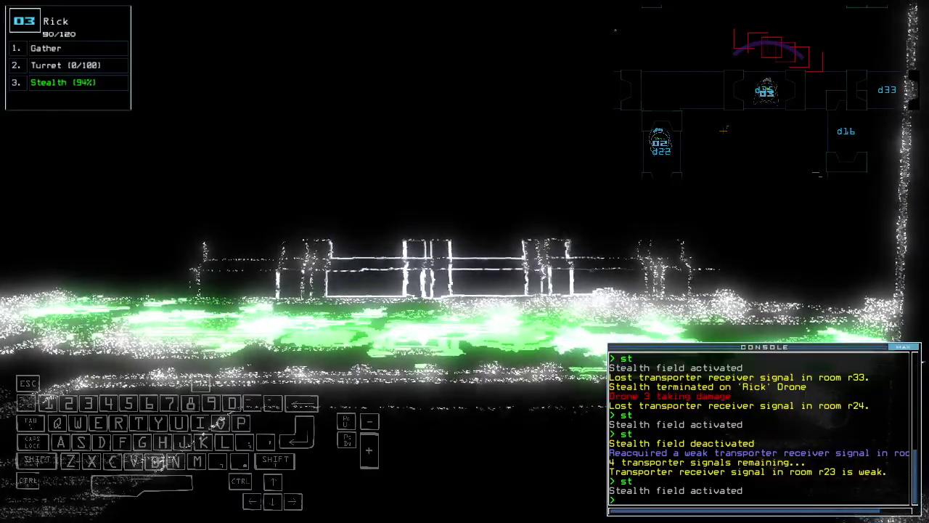
key("Right")
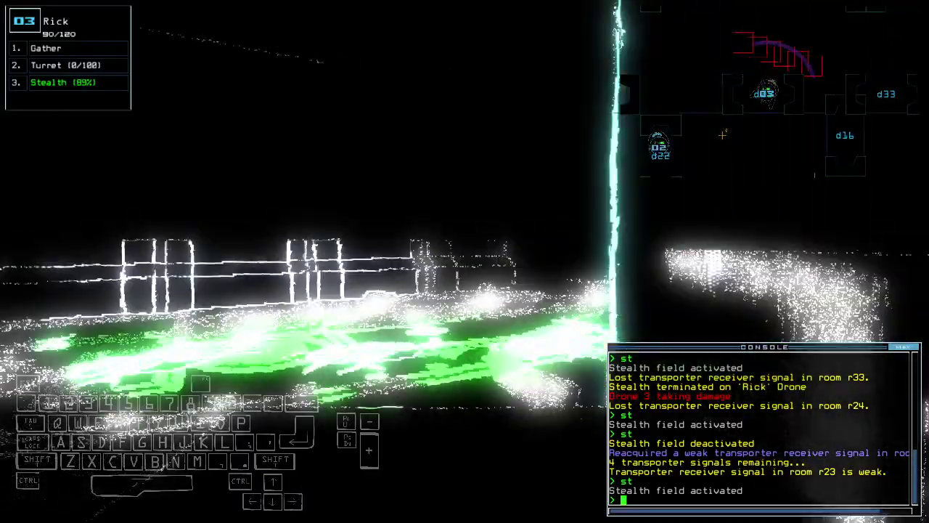
key("Right")
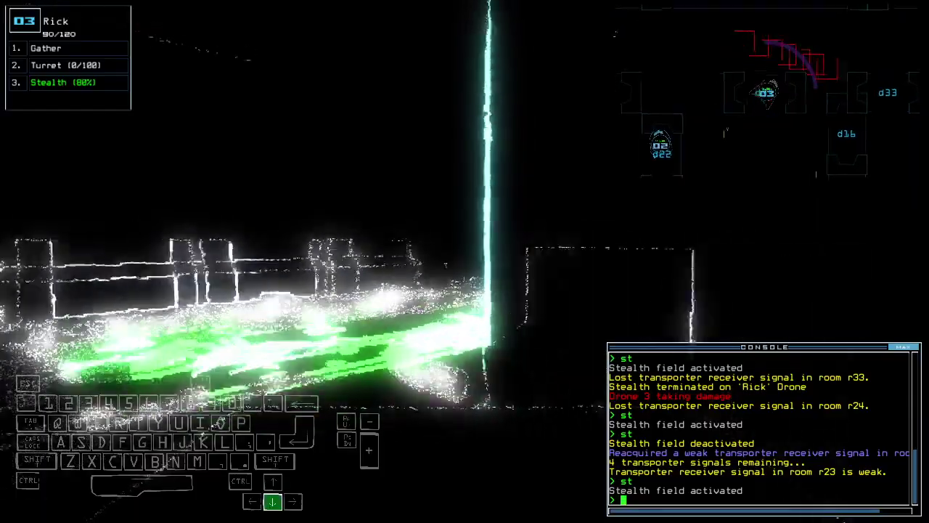
key("space")
key("space")
key("Left")
key("Left")
key("Left")
key("Left")
key("Up")
key("Up")
key("Up")
key("Up")
key("Up")
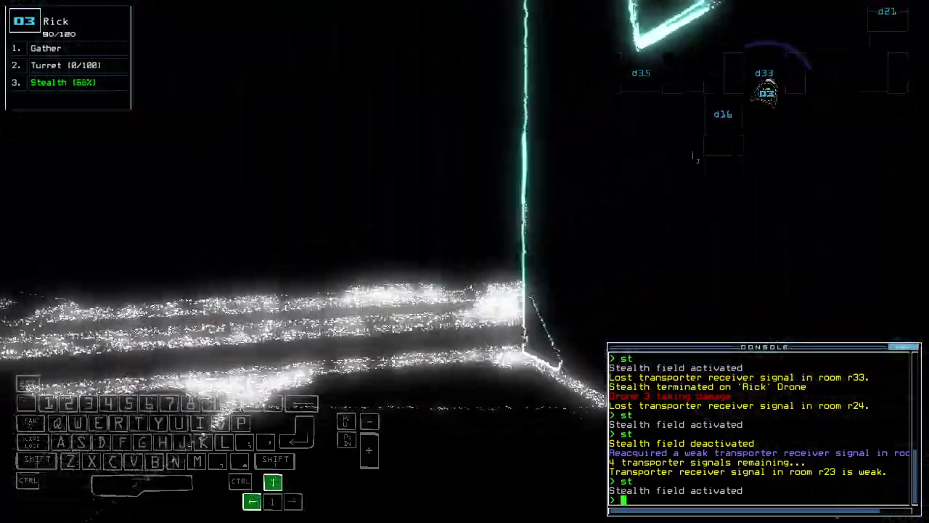
key("Up")
key("Up")
type("st")
- Switch off Rick's stealth and drive it back toward Vinnie
key("Return")
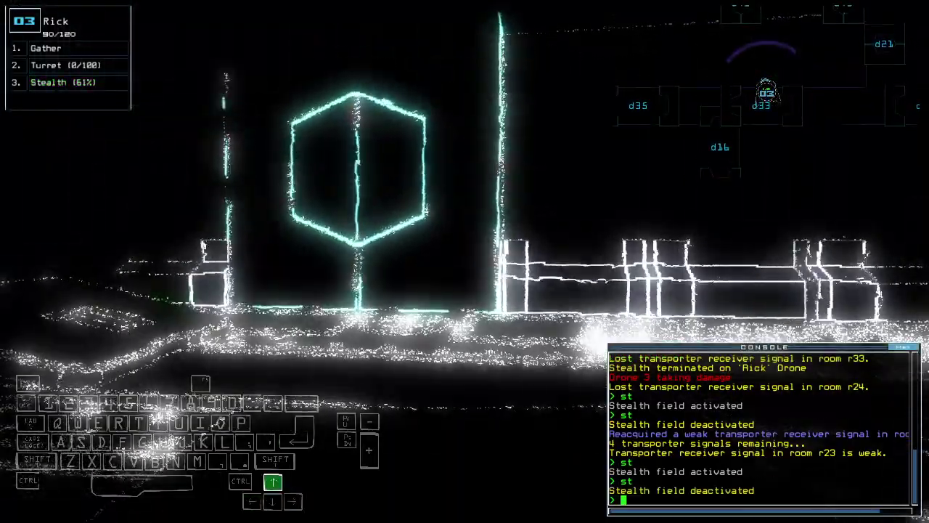
key("Left")
key("Left")
key("Left")
key("Right")
key("Right")
key("Right")
key("Right")
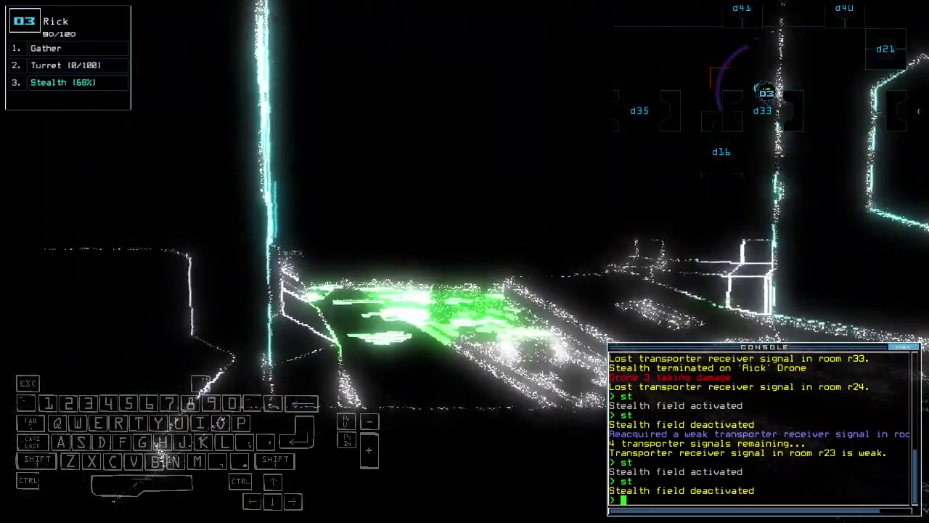
key("Right")
key("Tab")
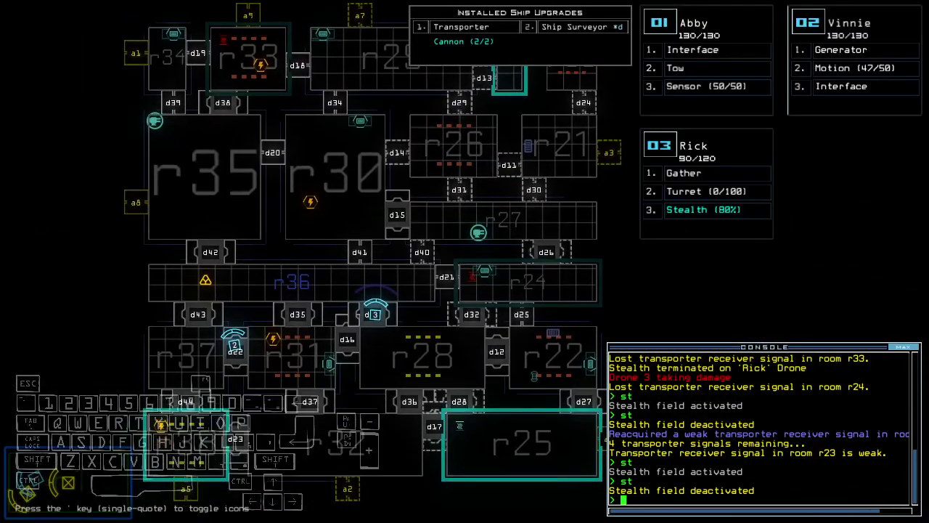
key("Tab")
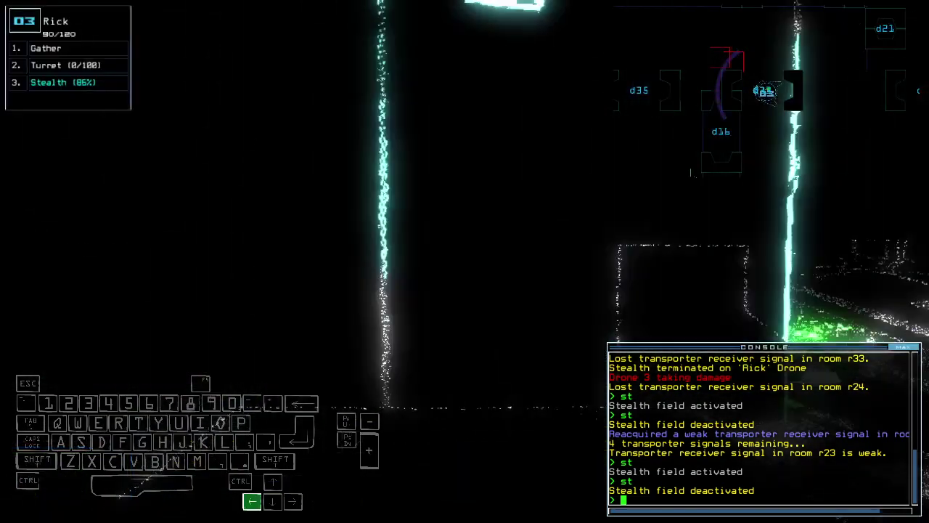
key("Up")
key("Up")
key("Up")
key("Up")
key("Up")
key("Left")
key("Left")
key("Left")
key("Up")
key("Up")
key("Up")
- Review the ship map showing the reacquired r23 receiver and four remaining signals
key("Up")
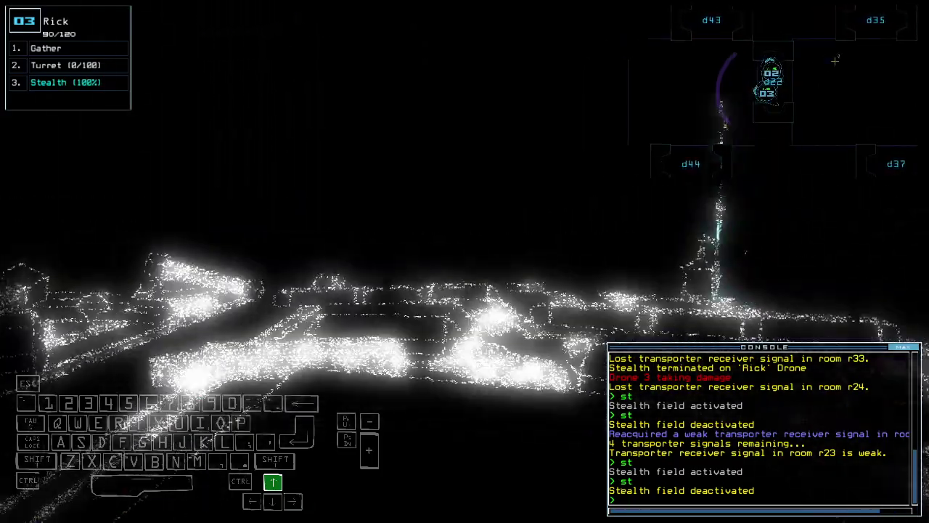
key("Tab")
key("Up")
key("Up")
key("Tab")
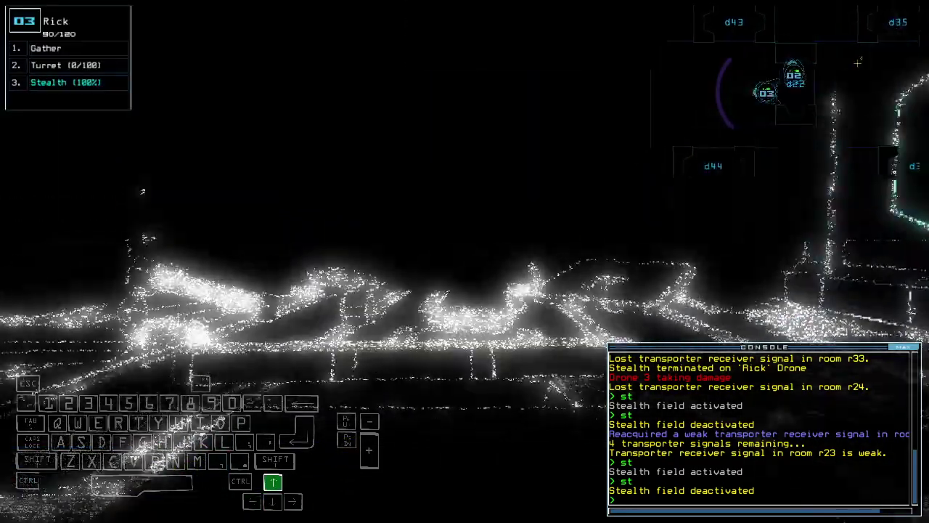
key("Tab")
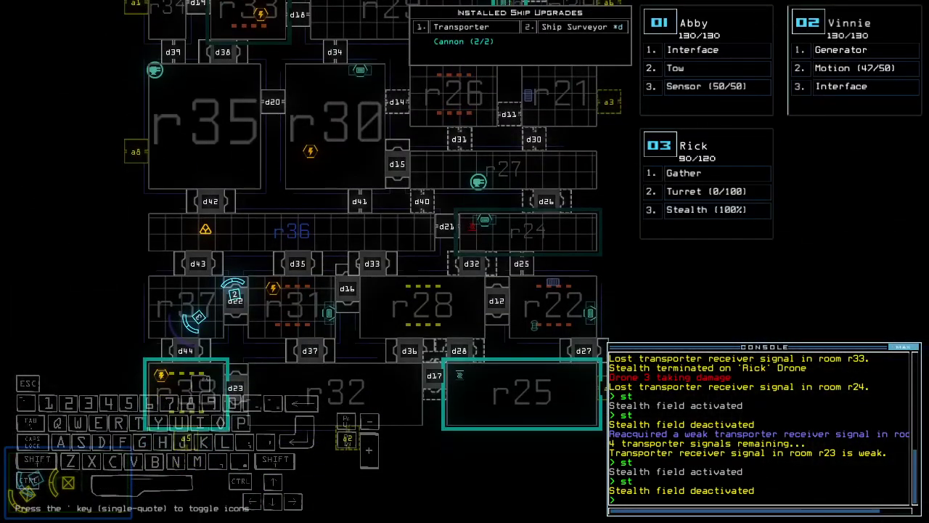
- Teleport Rick to room r25 and drive it in, confirming its position on the map
key("Tab")
key("Up")
key("Up")
type("transport")
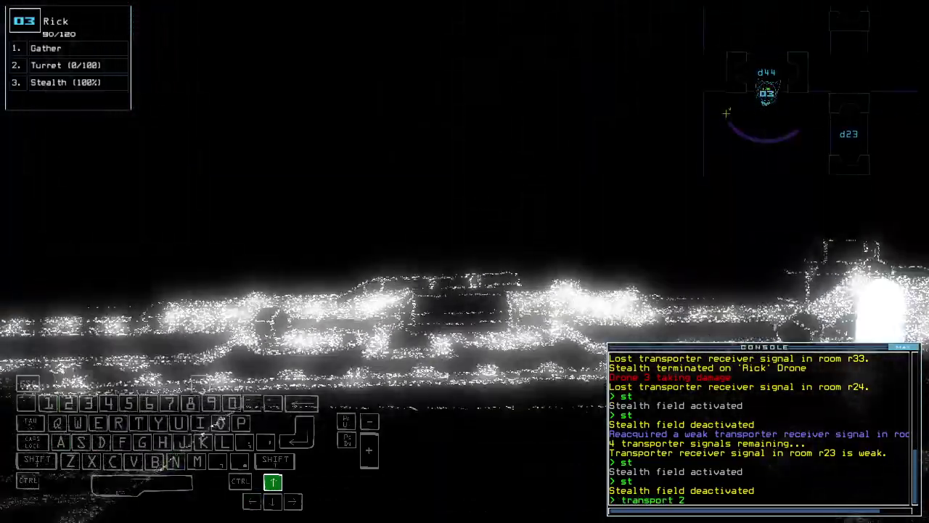
key("BackSpace")
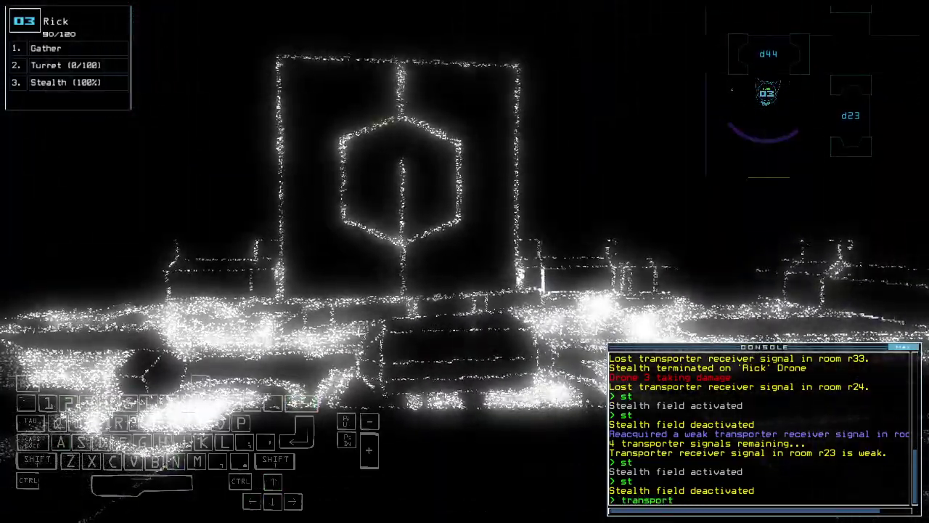
type("25")
key("Return")
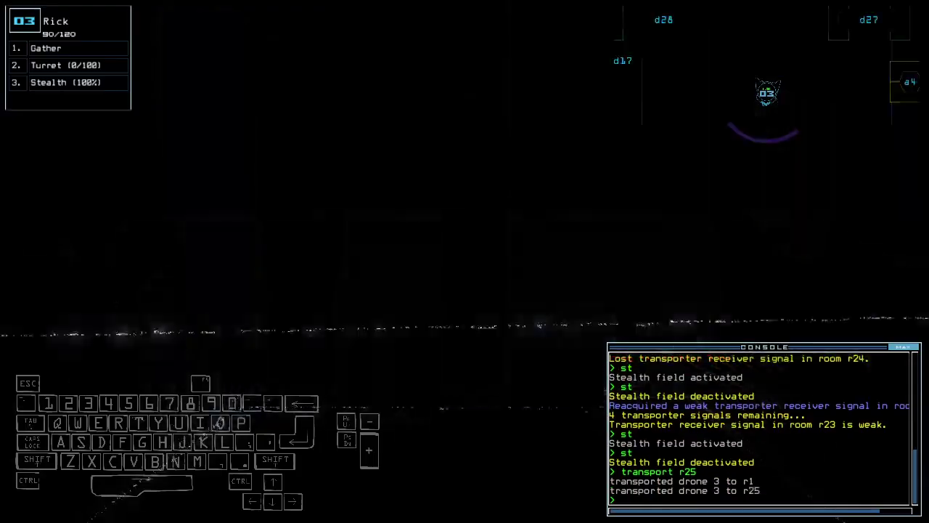
key("Up")
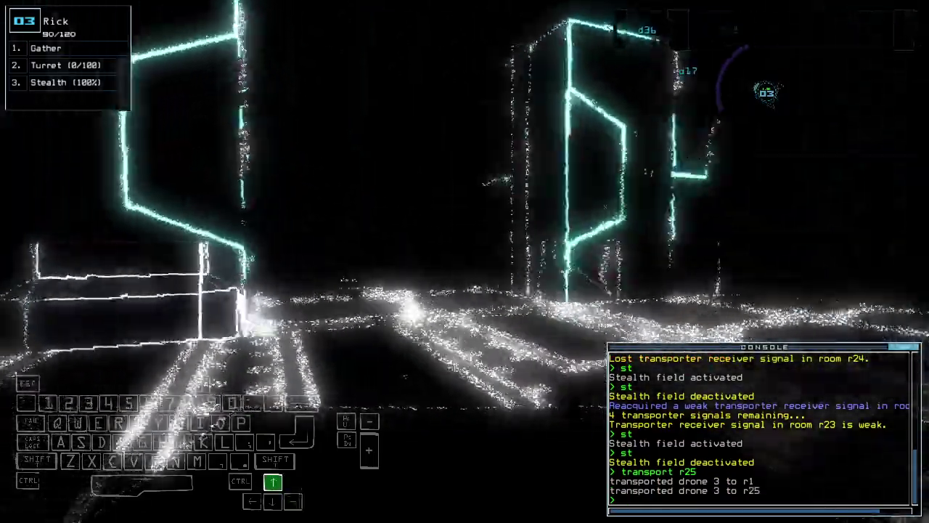
key("Up")
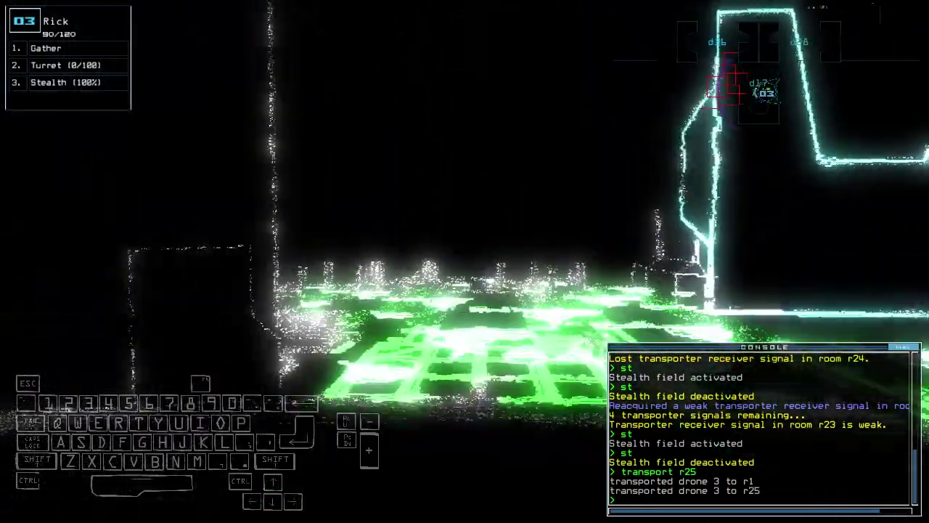
key("Tab")
key("Tab")
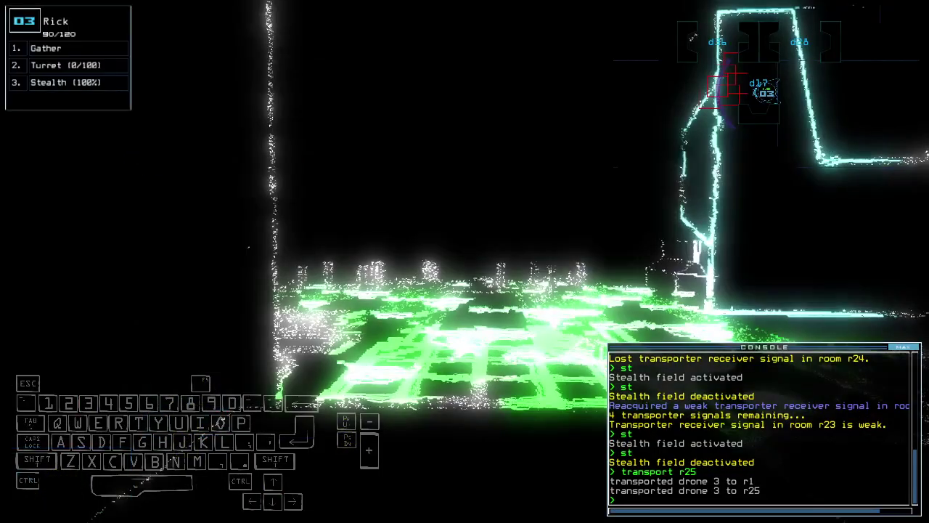
key("Up")
key("Up")
key("Tab")
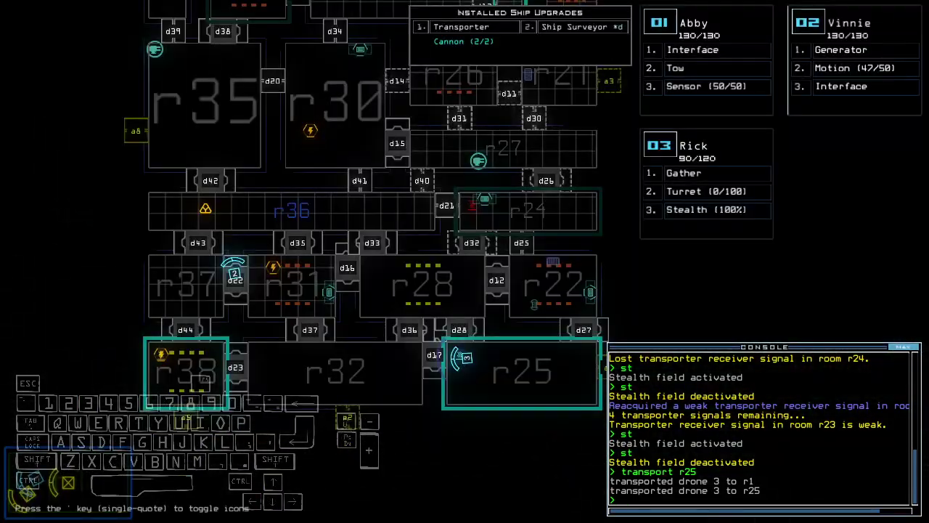
- Steer Vinnie, transport both drones back to r1, and pan the ship map
key("2")
key("Right")
key("Up")
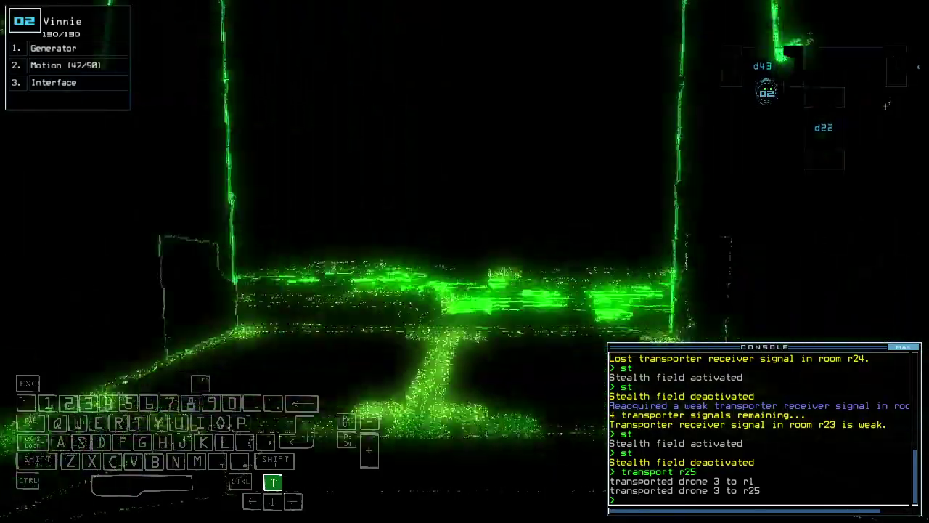
key("Up")
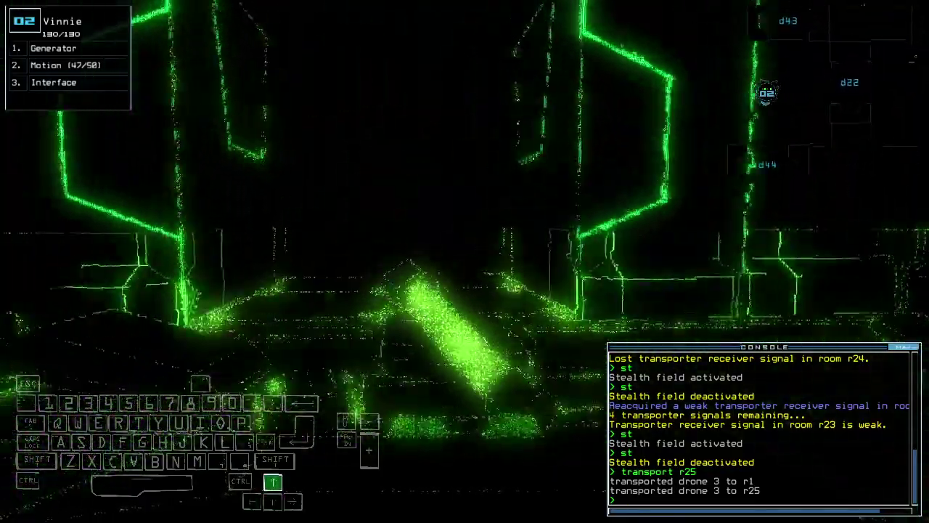
key("Up")
key("Right")
type("tu")
key("Return")
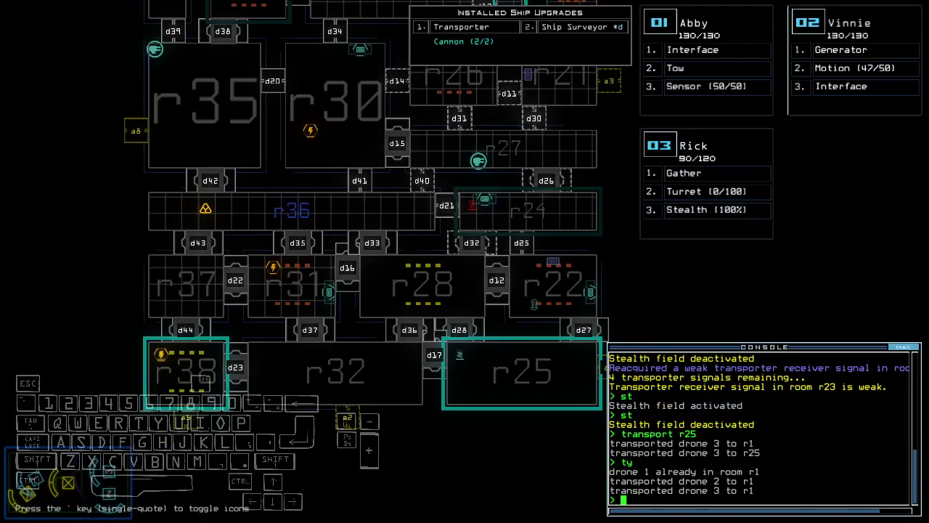
key("Up")
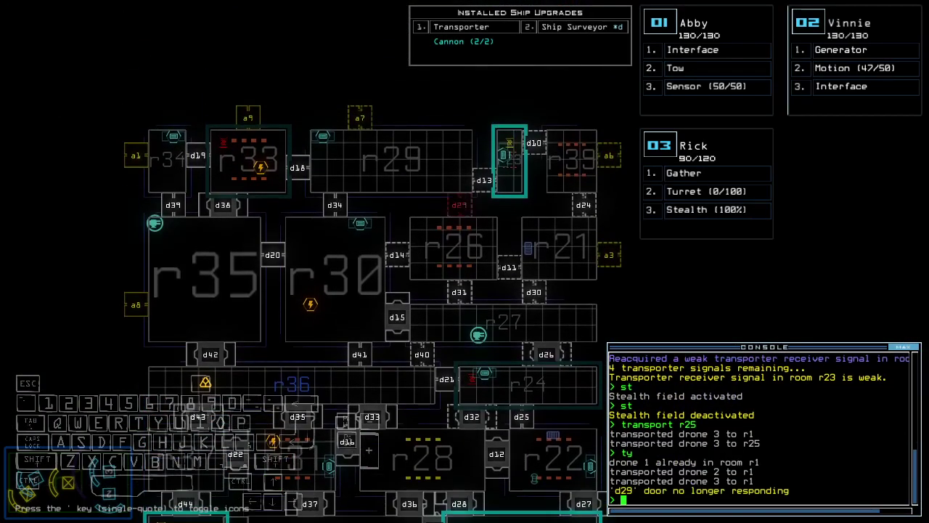
key("Down")
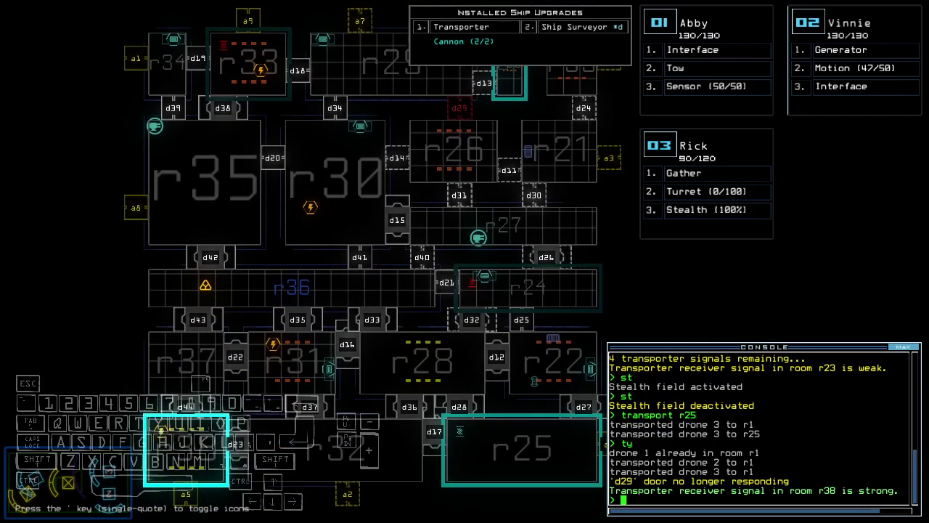
type("out")
- Run 'out', accept the 980 score, and show the Modded Daily 03/27/2023 leaderboard
key("Return")
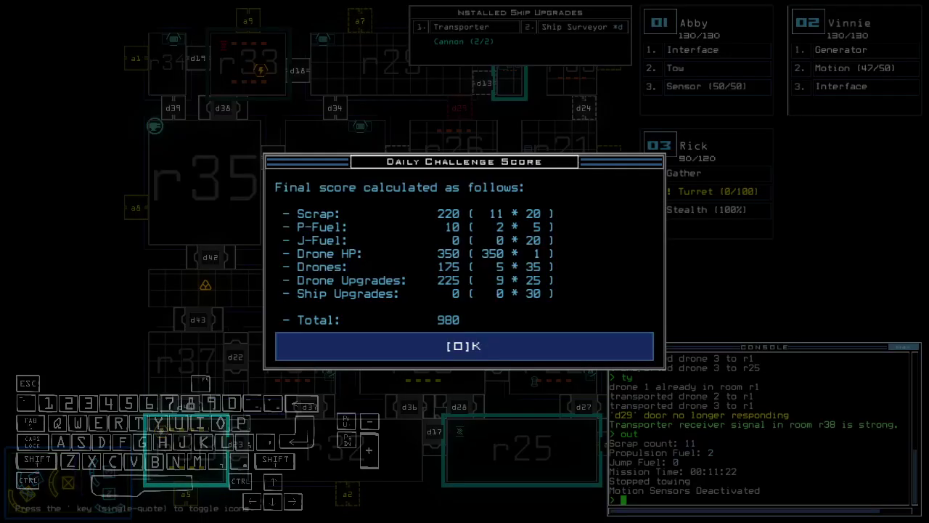
key("space")
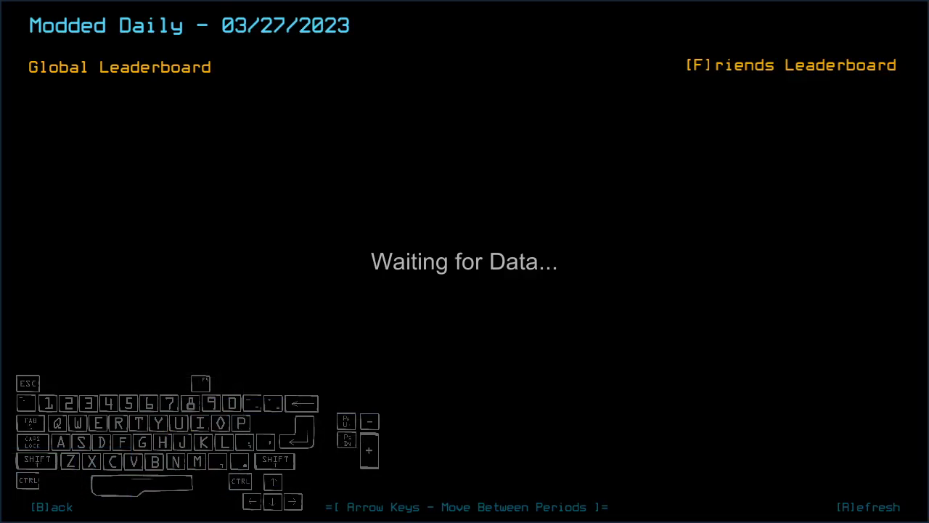